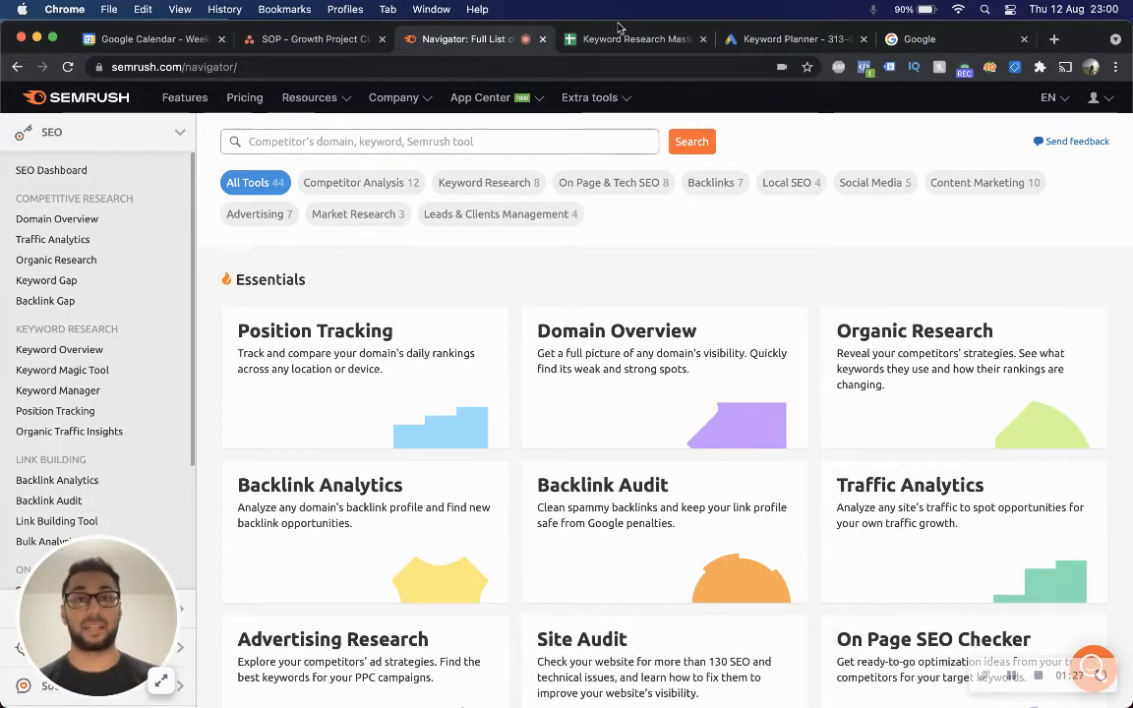
# Review the keyword list in column E of the Intent Buckets sheet of Keyword Research Master.
pyautogui.click(563, 34)
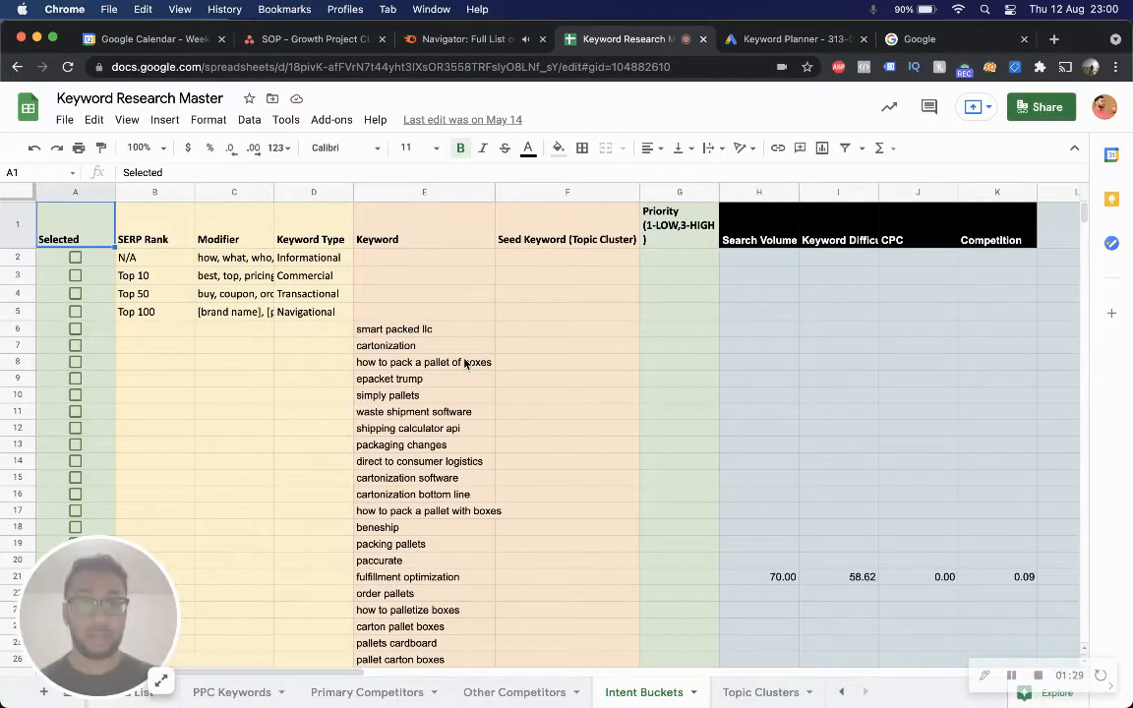
pyautogui.scroll(-2, 442, 487)
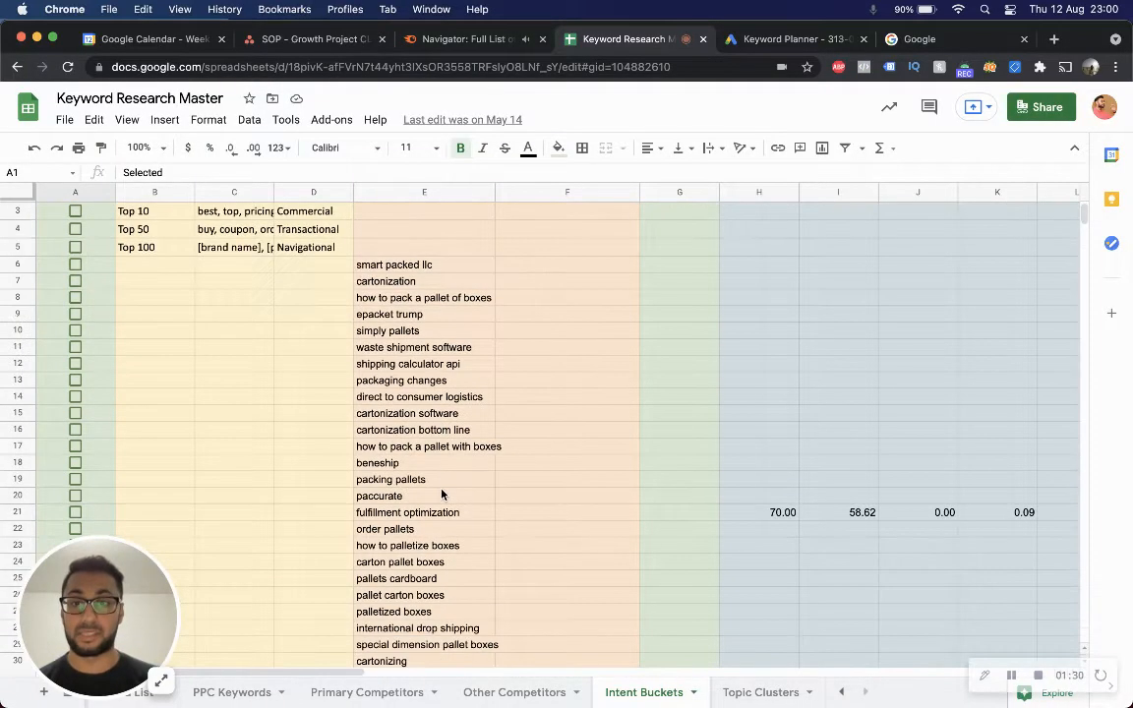
pyautogui.click(410, 264)
pyautogui.hotkey('shift', 'Down')
pyautogui.hotkey('shift', 'Down')
pyautogui.hotkey('shift', 'Down')
pyautogui.hotkey('shift', 'Down')
pyautogui.hotkey('shift', 'Down')
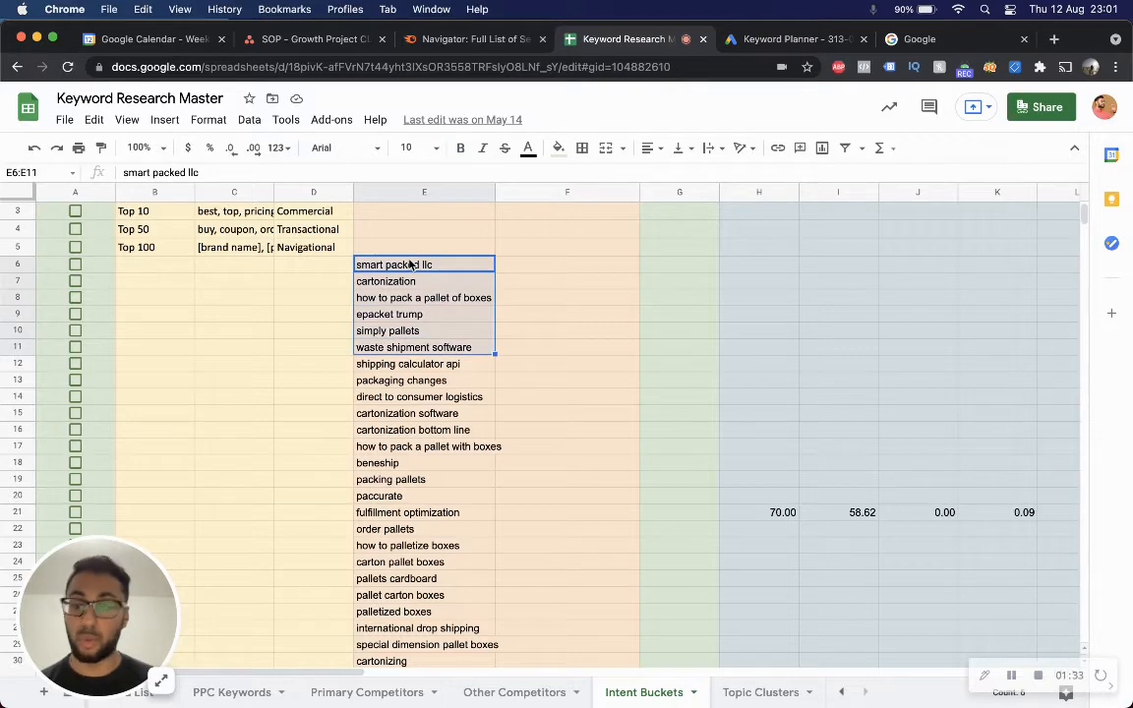
pyautogui.scroll(-5, 410, 262)
pyautogui.scroll(-3, 411, 262)
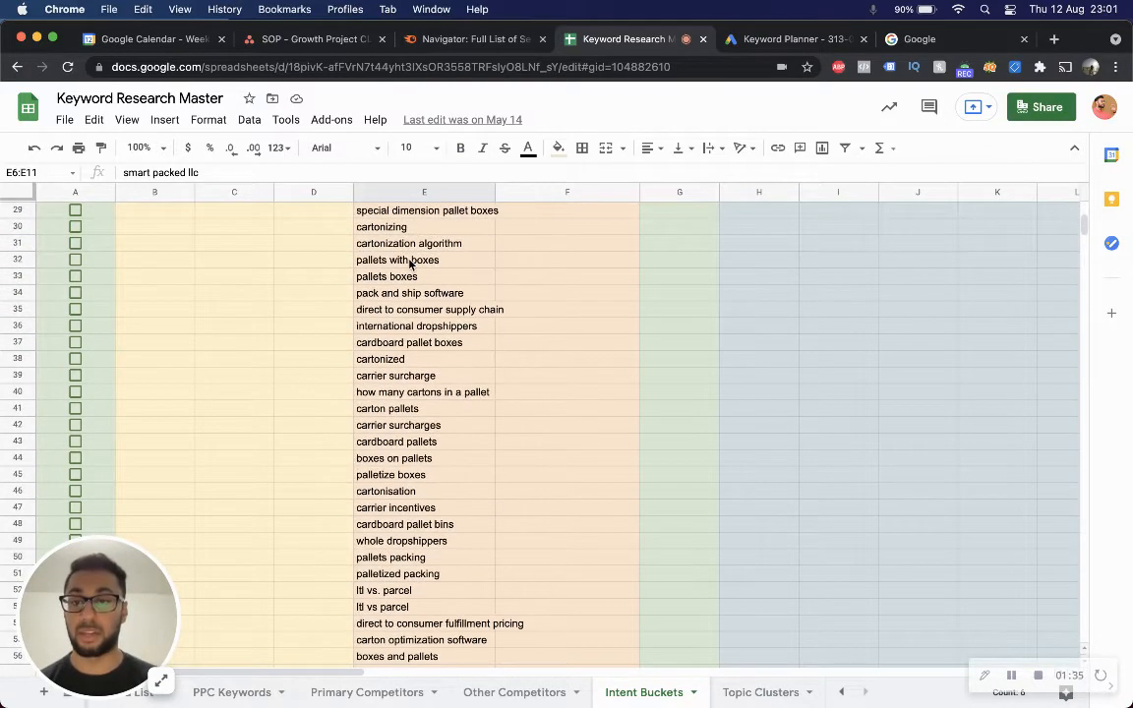
pyautogui.scroll(6, 411, 262)
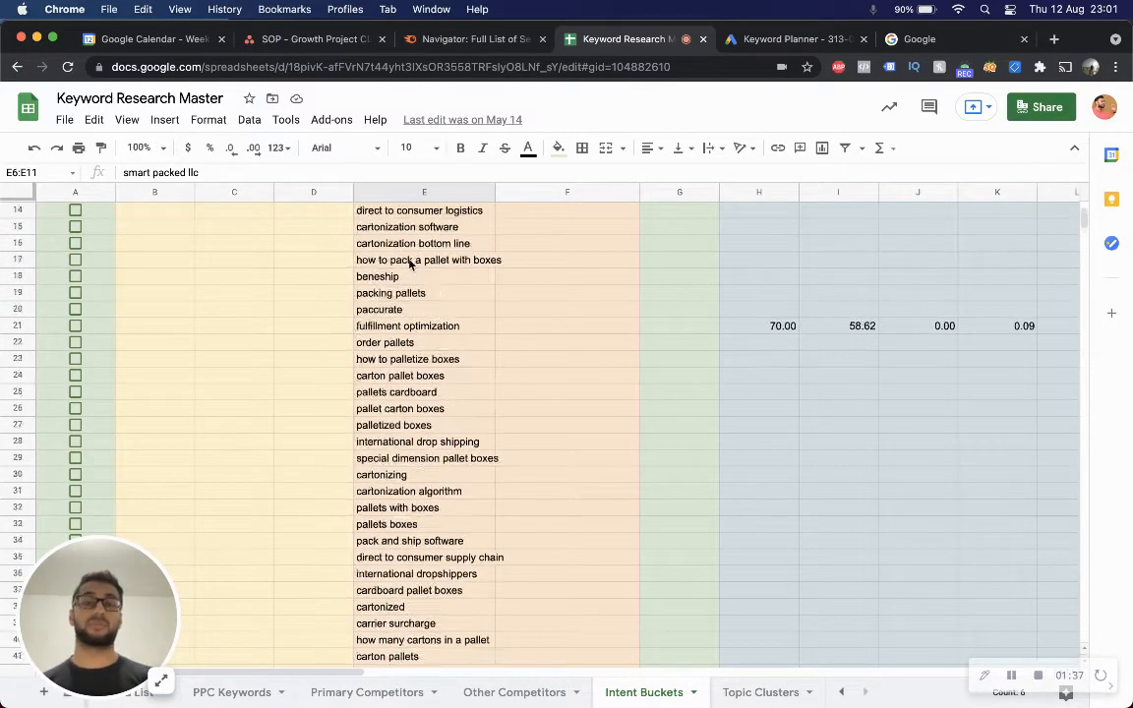
pyautogui.click(387, 313)
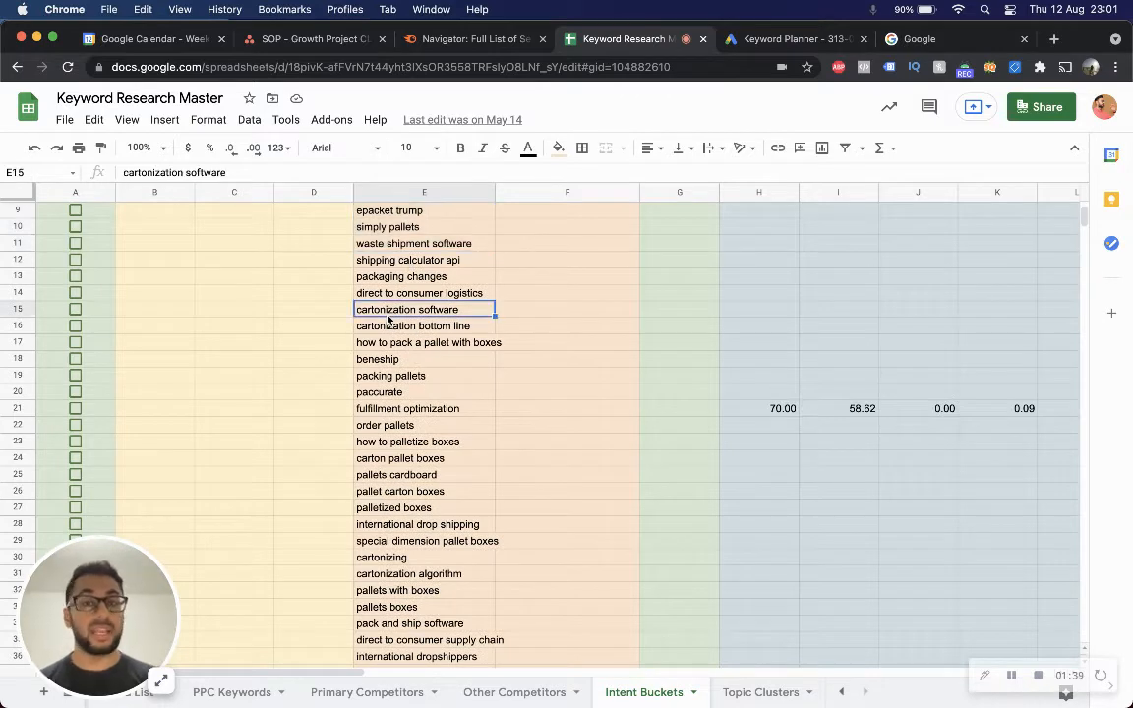
pyautogui.scroll(2, 492, 315)
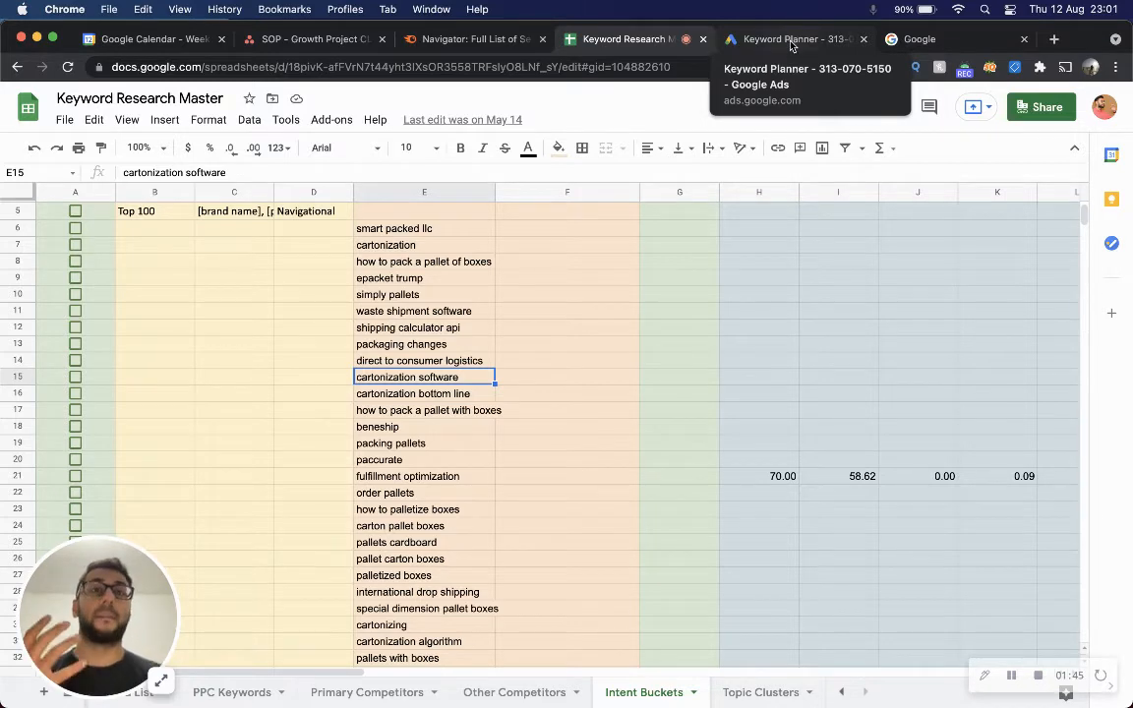
# Switch to the Keyword Planner tab and enter cartonization as the first seed keyword.
pyautogui.click(792, 41)
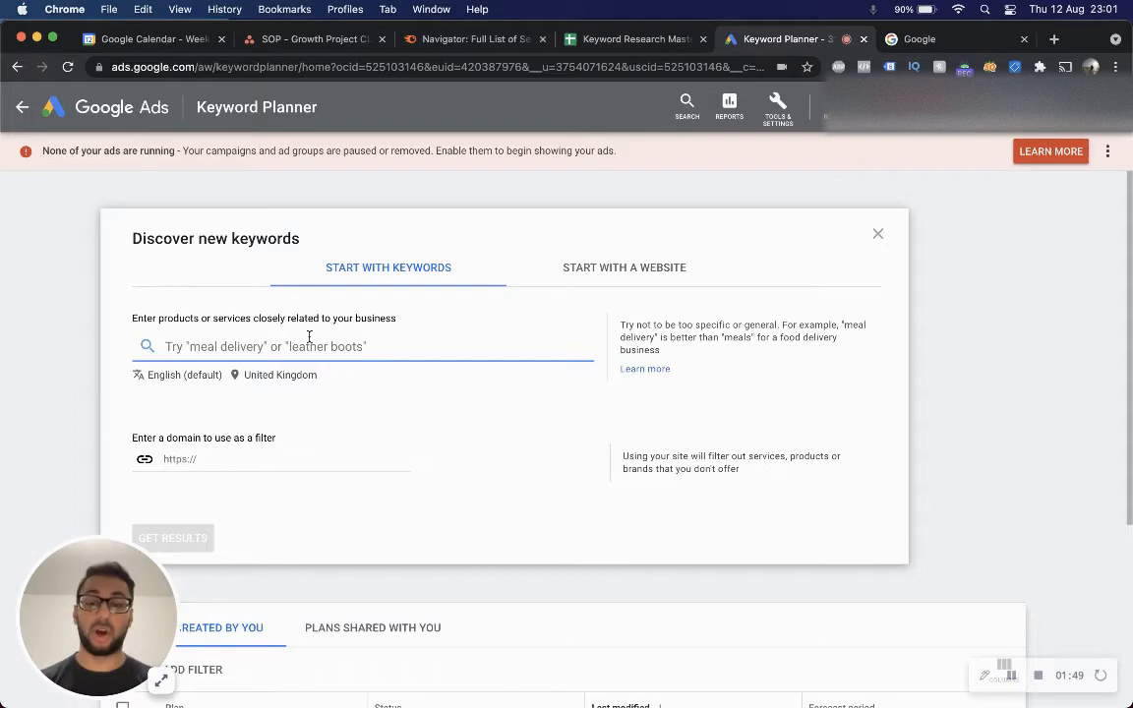
pyautogui.write('cartonization')
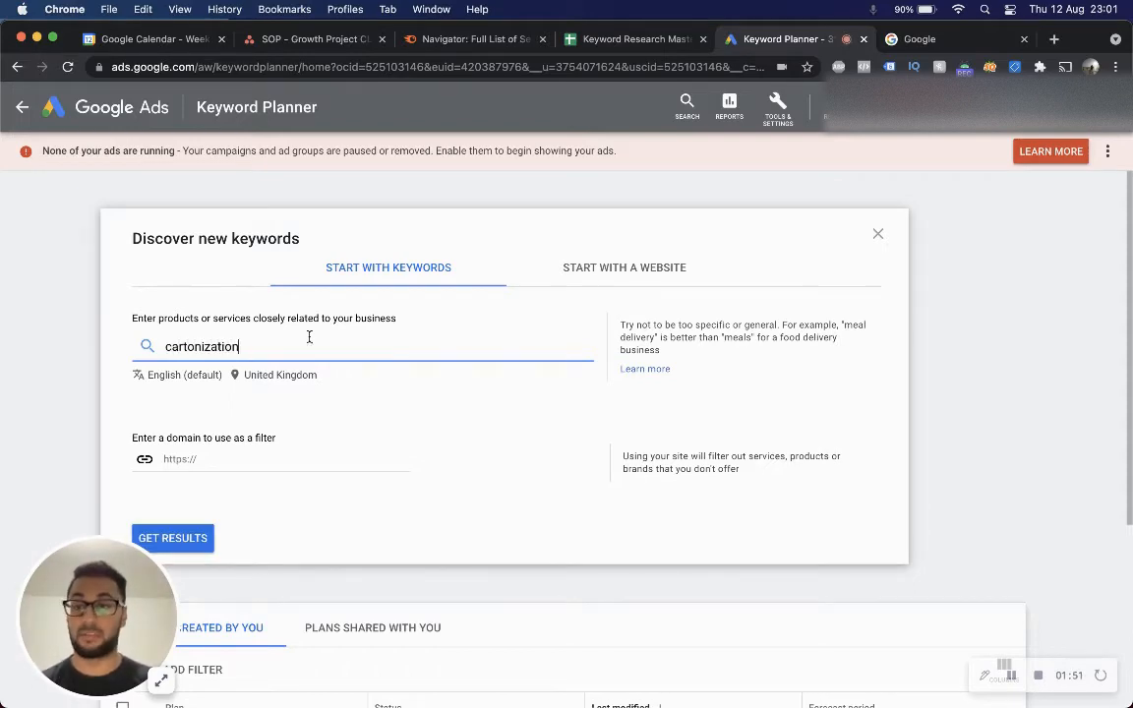
pyautogui.press('Return')
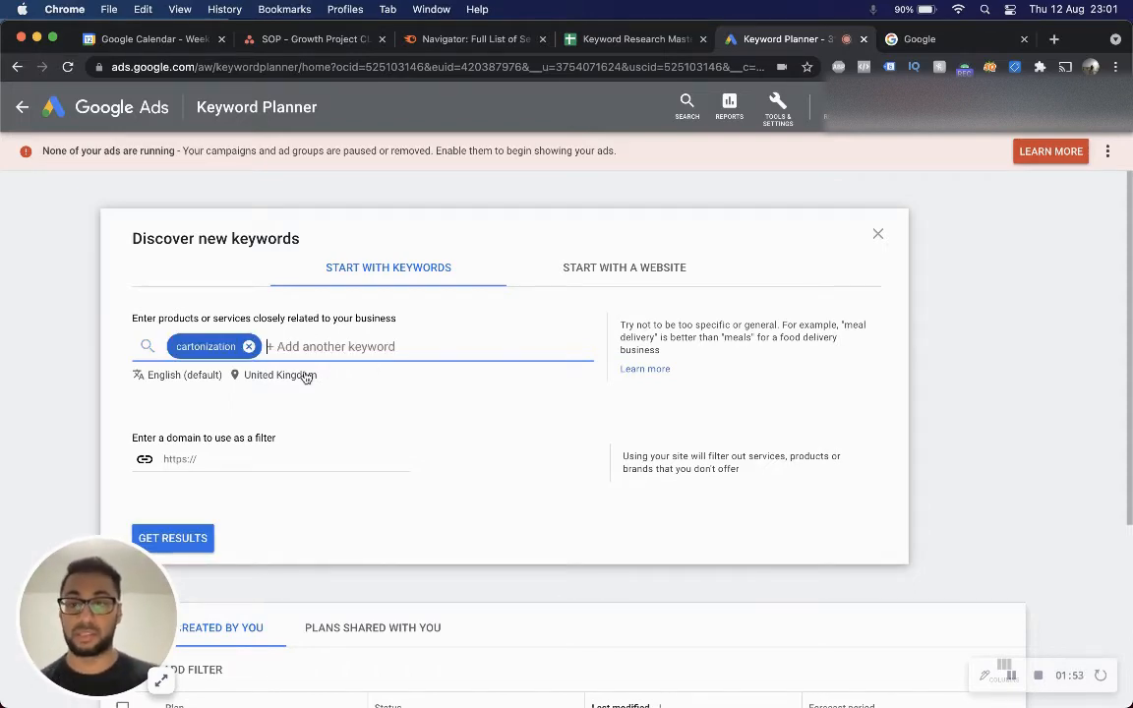
# Set the keyword search's target location to United States only and save it.
pyautogui.click(304, 375)
pyautogui.click(284, 236)
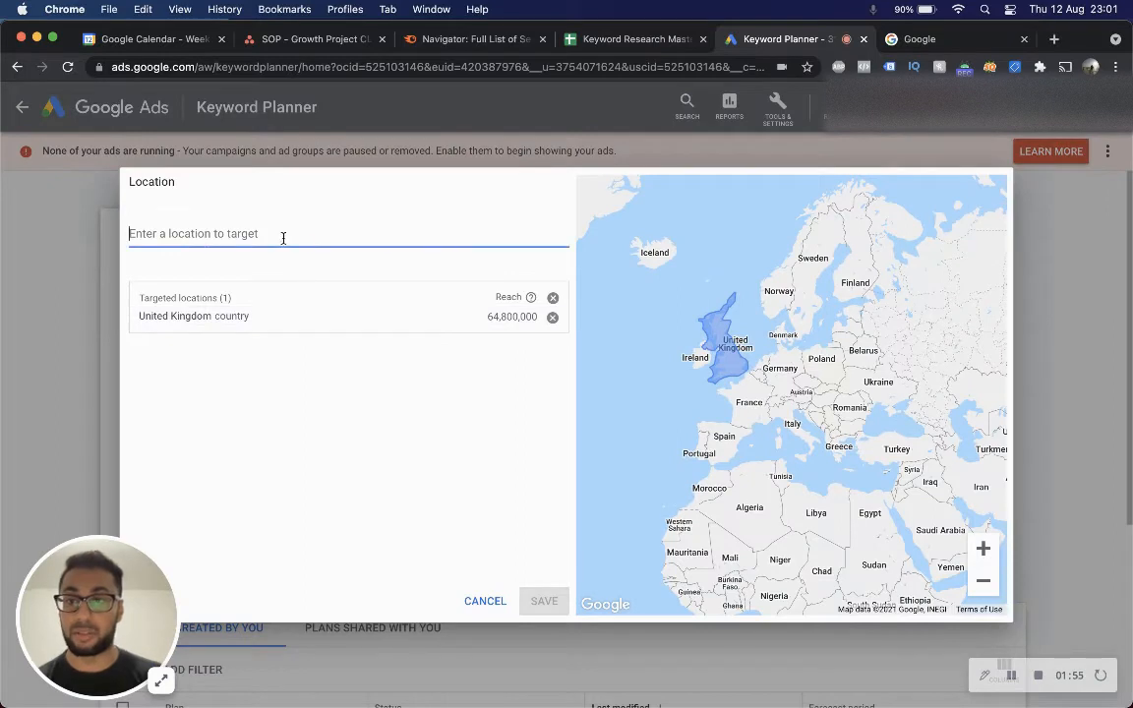
pyautogui.write('united state')
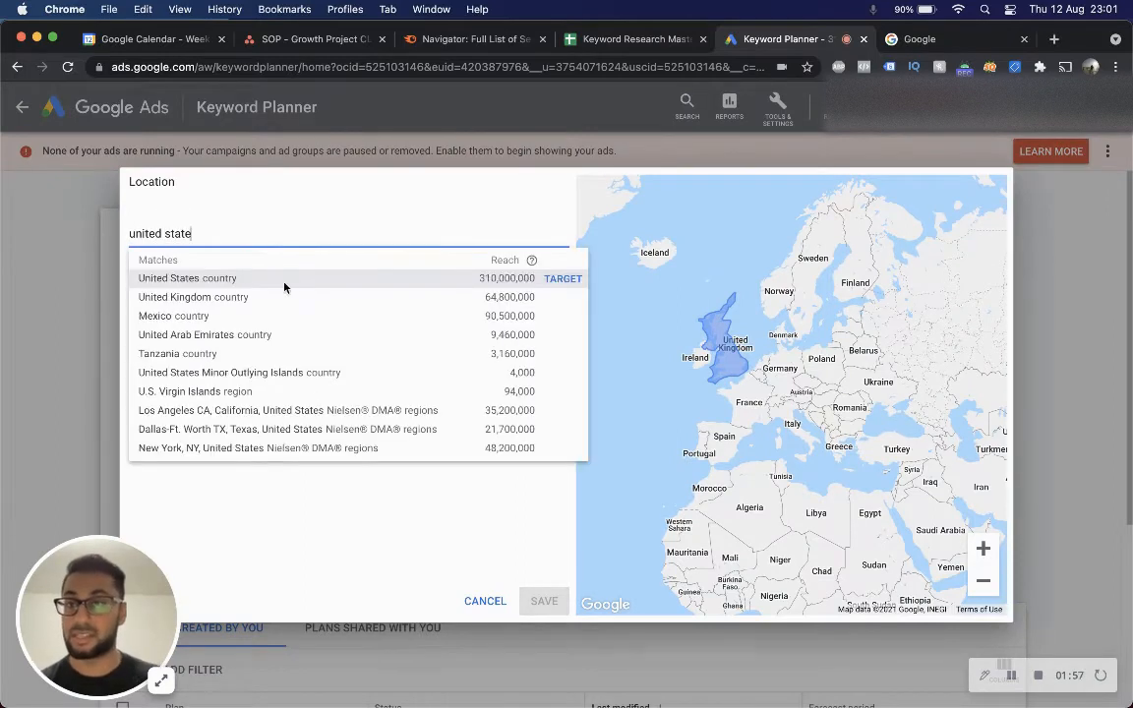
pyautogui.click(259, 282)
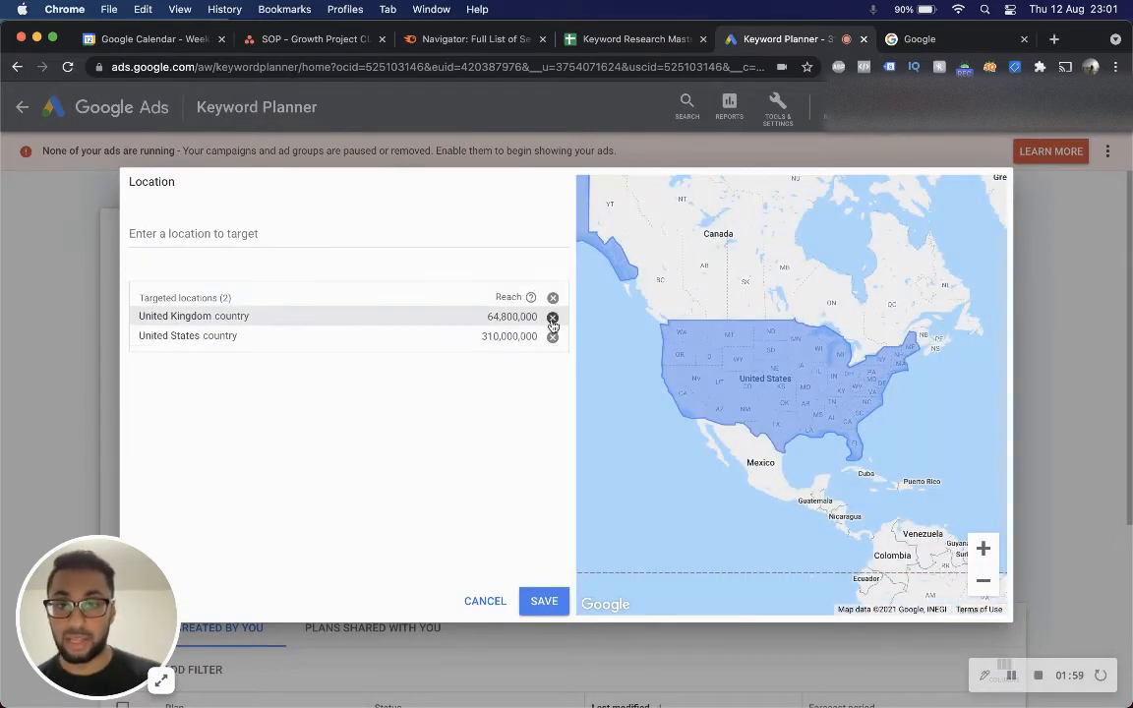
pyautogui.click(553, 319)
pyautogui.click(536, 600)
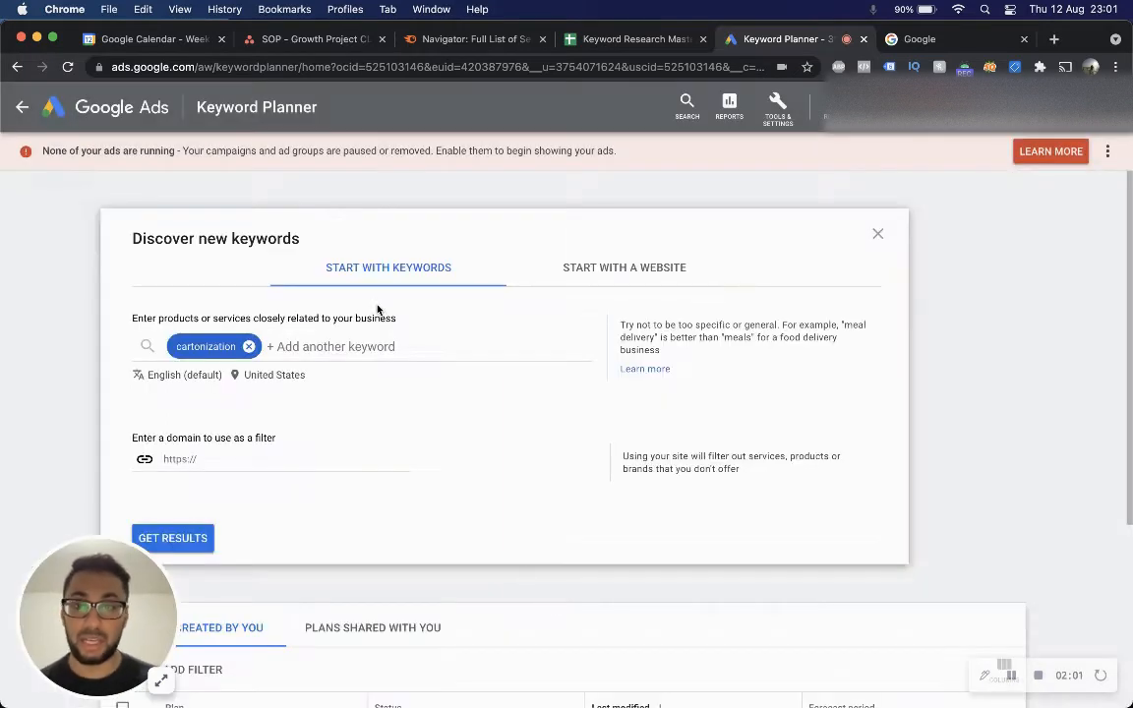
# Add warehouse management system as a second seed keyword.
pyautogui.click(308, 346)
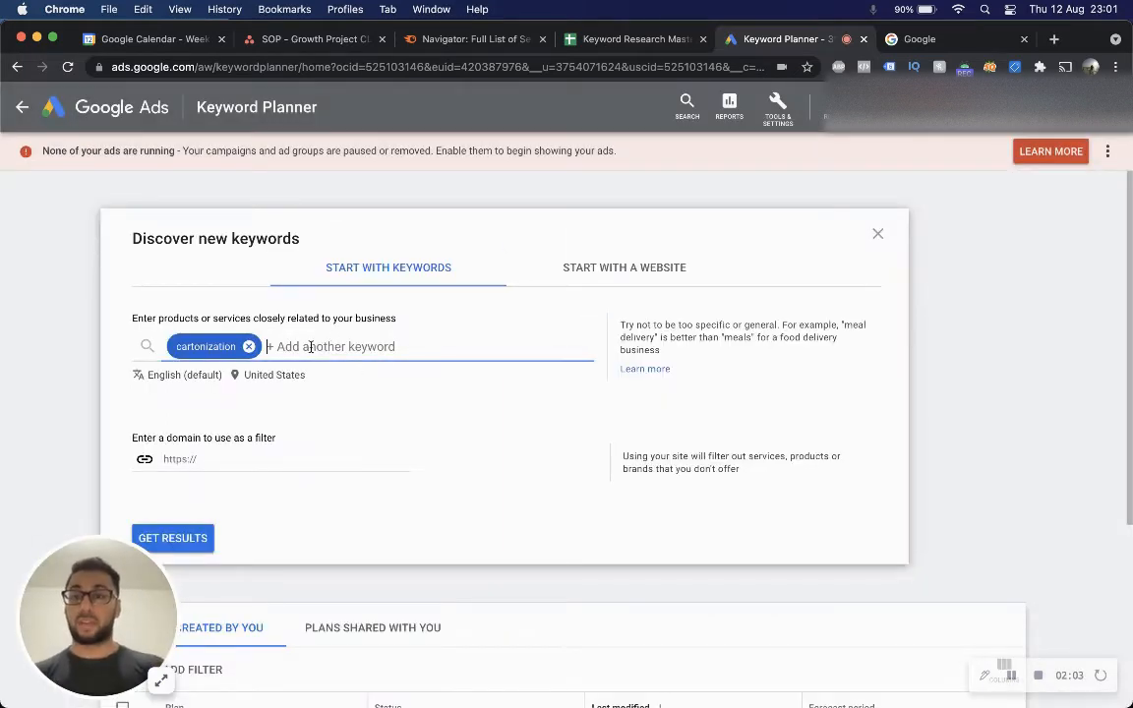
pyautogui.write('warehouse mamab')
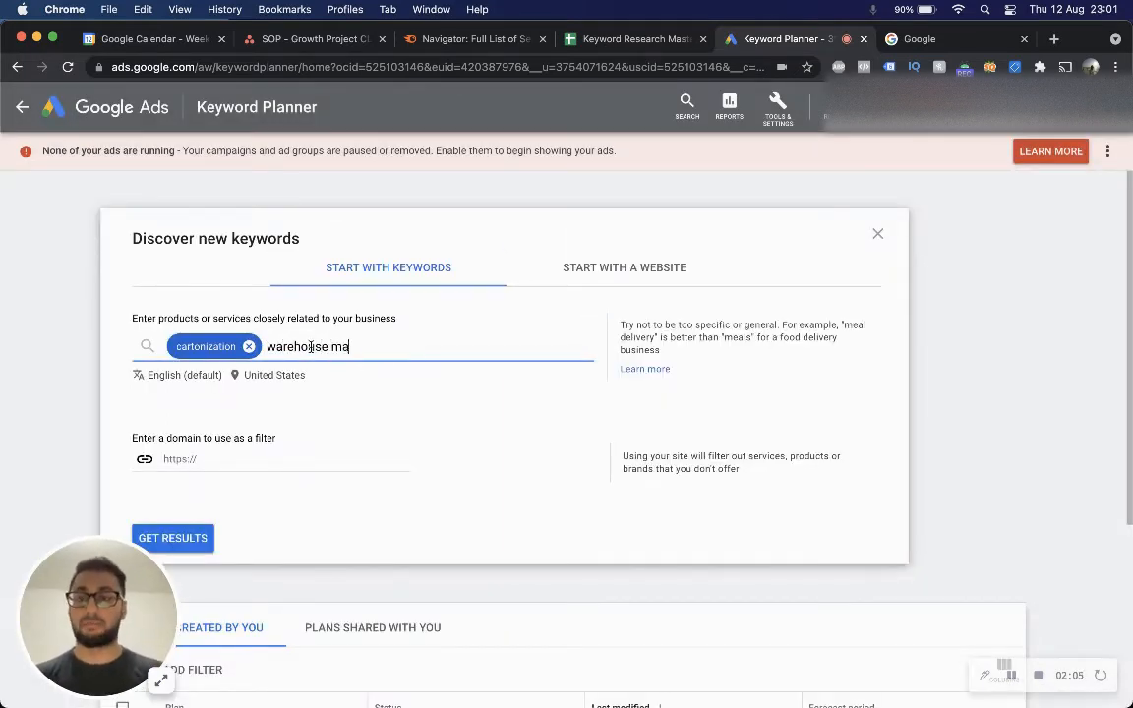
pyautogui.press('BackSpace')
pyautogui.press('BackSpace')
pyautogui.press('BackSpace')
pyautogui.write('nagemen')
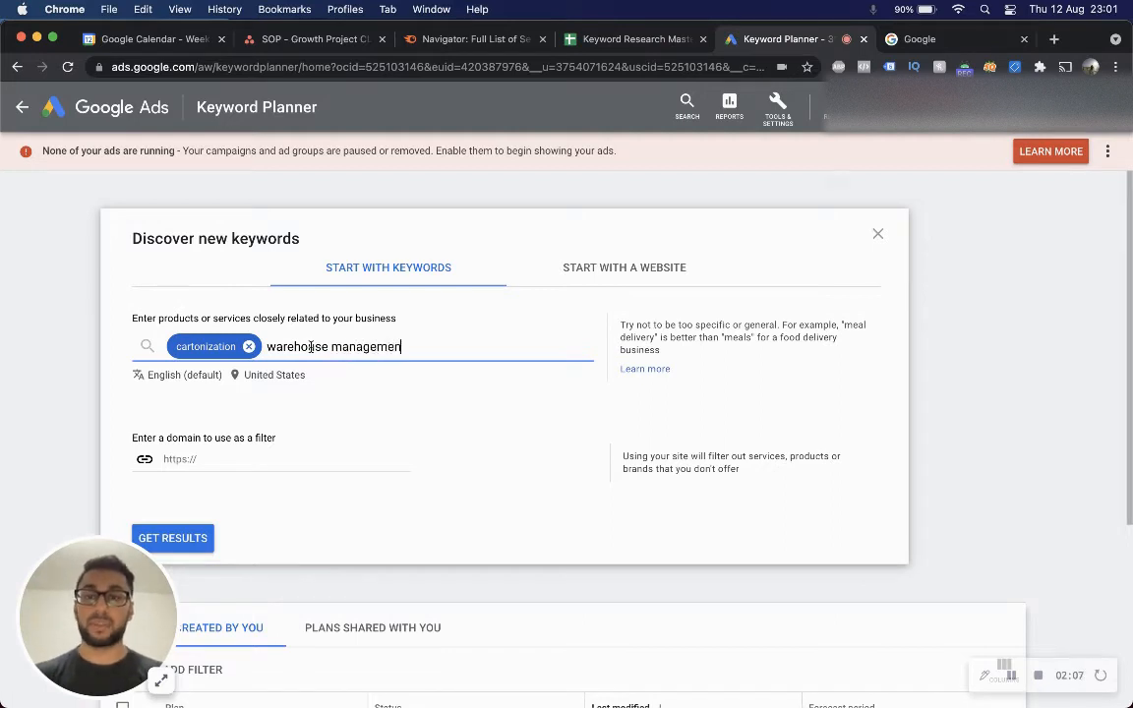
pyautogui.write('t system')
pyautogui.press('Return')
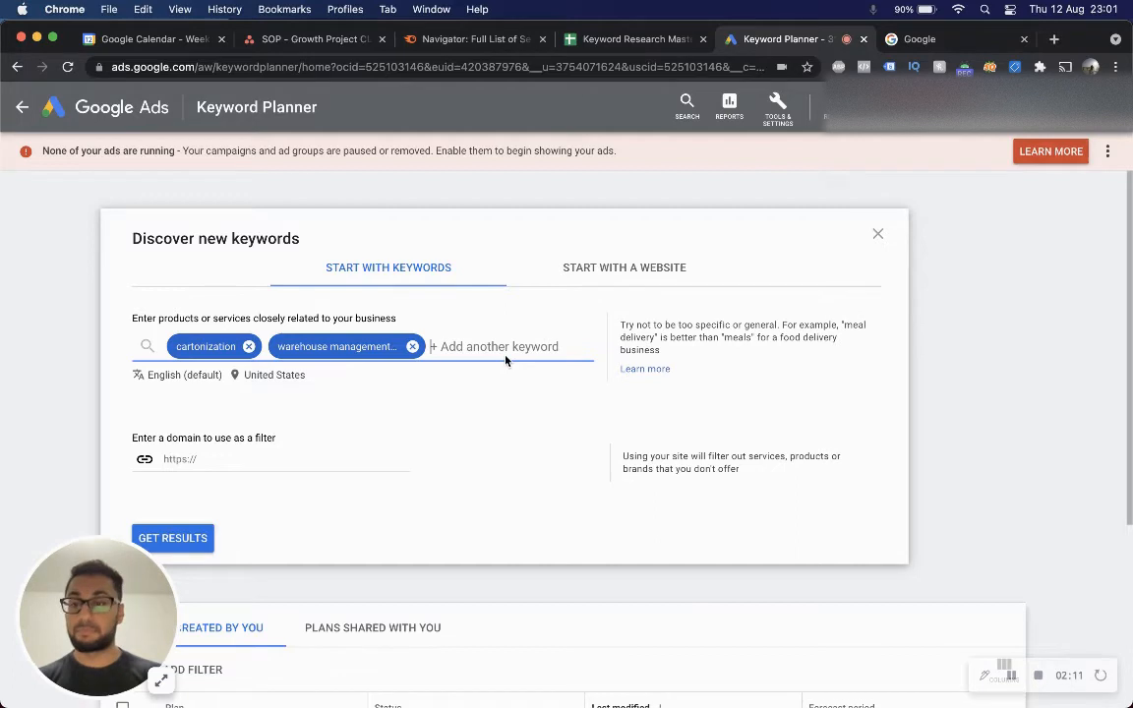
# Add pick and pack and wms as further seed keywords.
pyautogui.write('pick and pack')
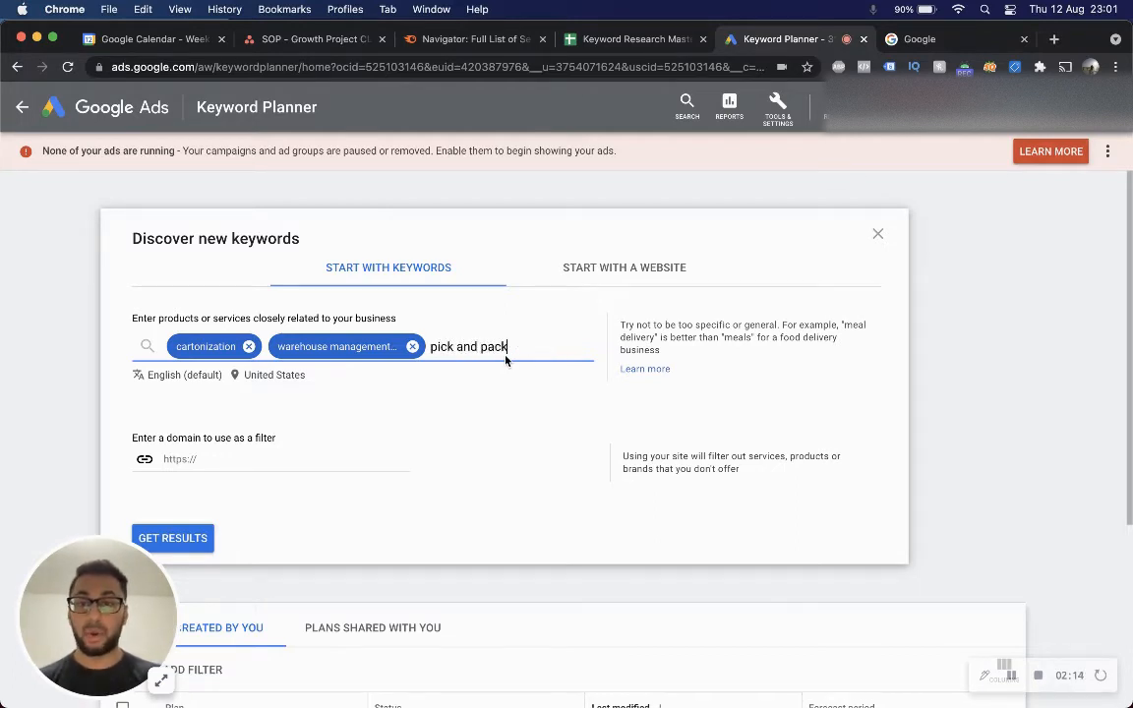
pyautogui.press('Return')
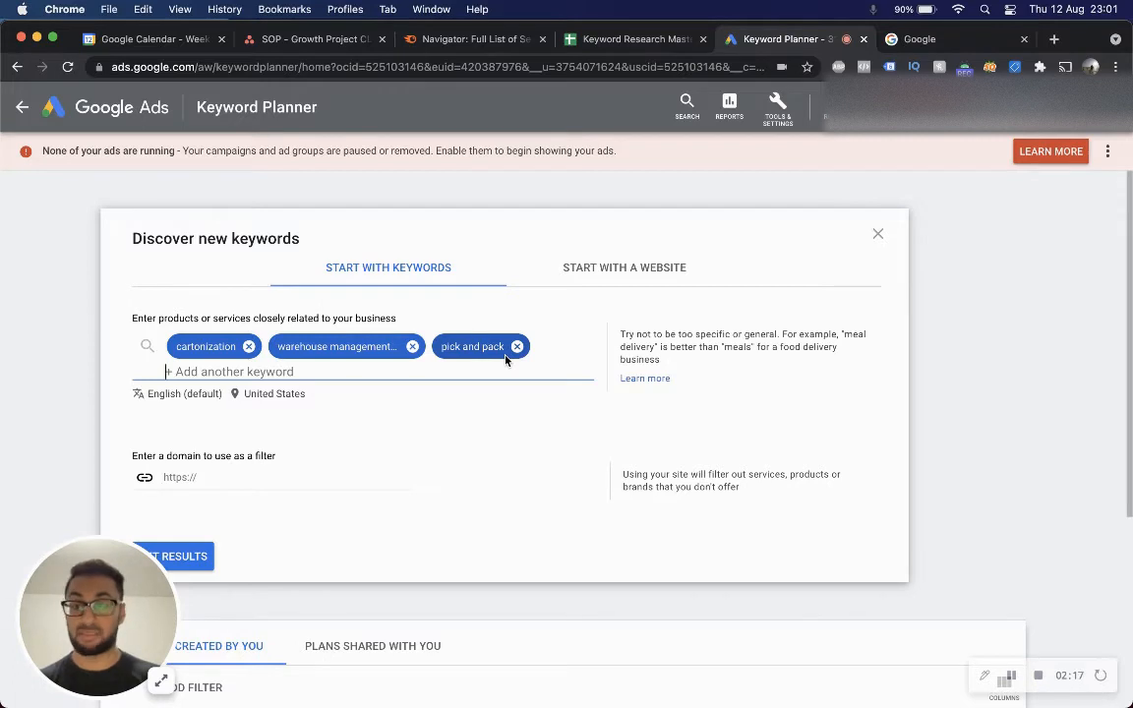
pyautogui.write('wms')
pyautogui.press('Return')
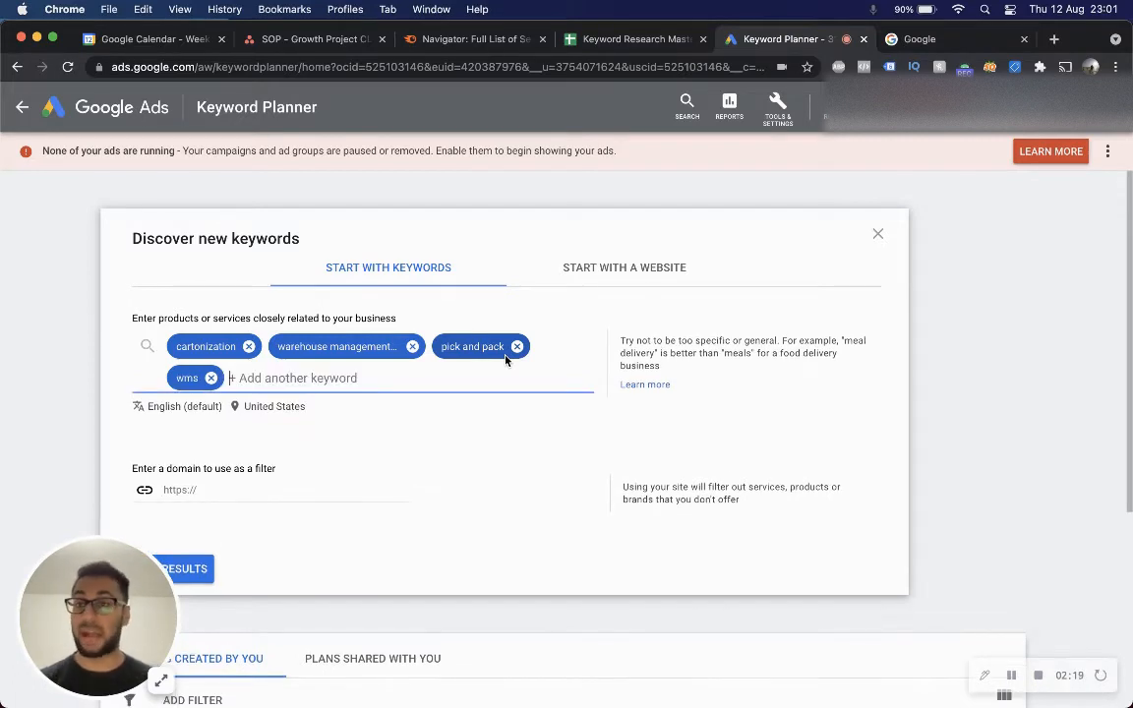
# Get keyword ideas for the four seed keywords and scroll through the resulting list.
pyautogui.scroll(-2, 492, 354)
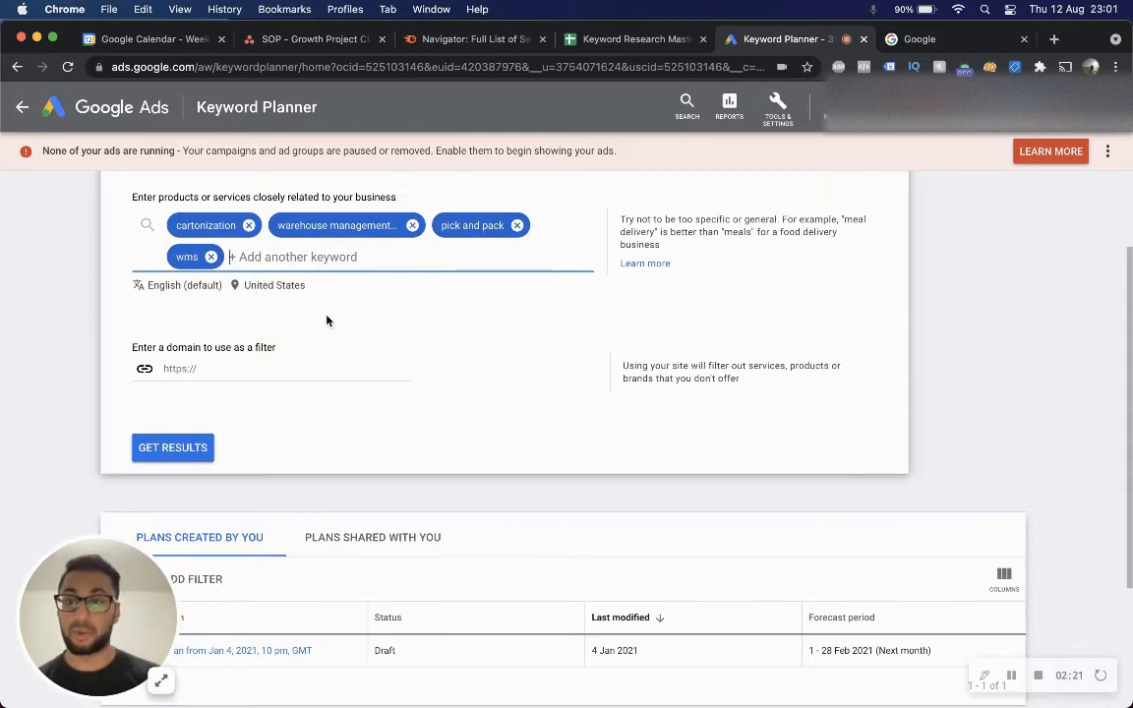
pyautogui.scroll(1, 331, 361)
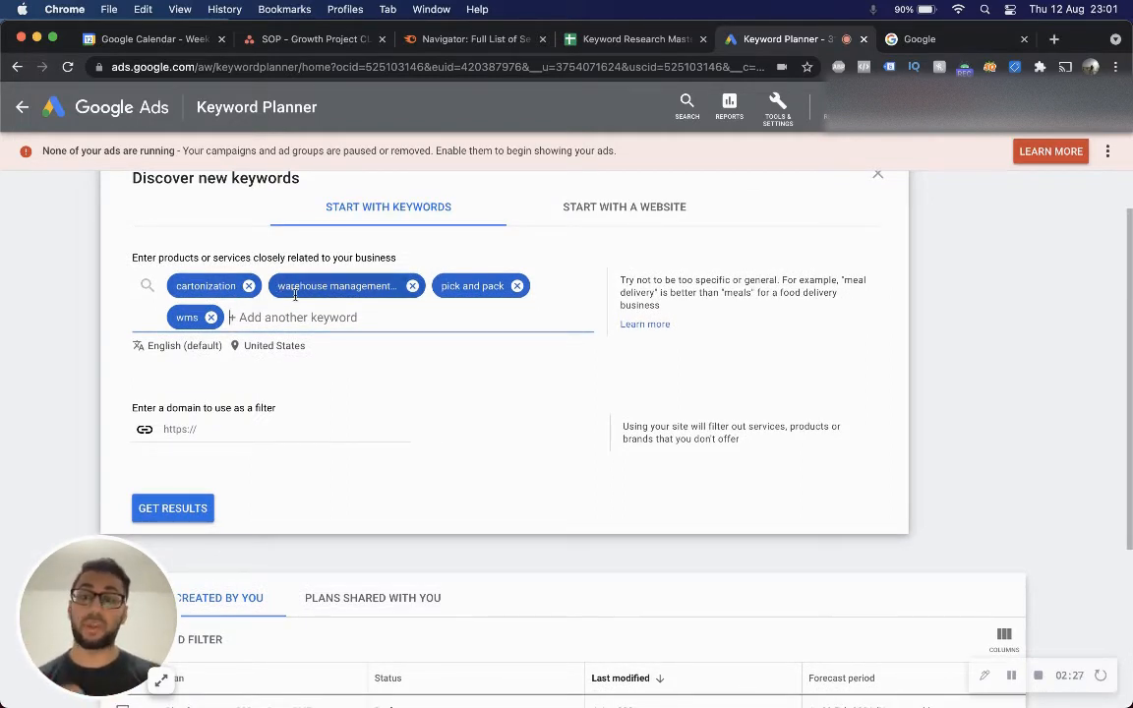
pyautogui.click(197, 520)
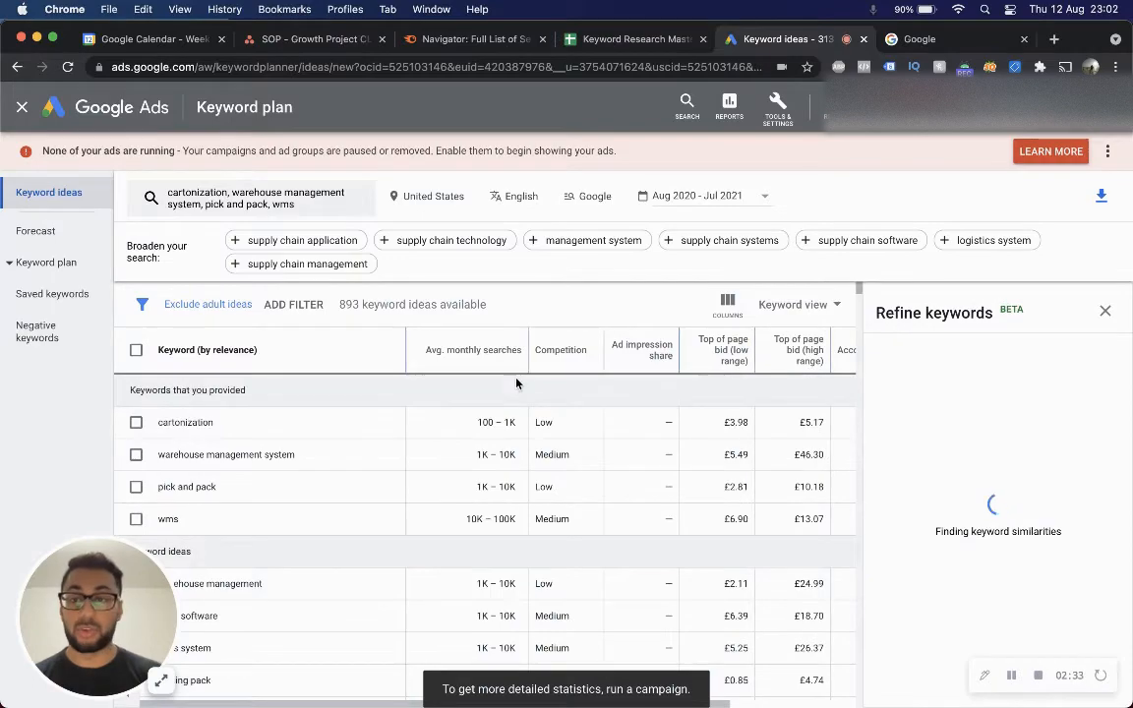
pyautogui.hotkey('ctrl', 'Up')
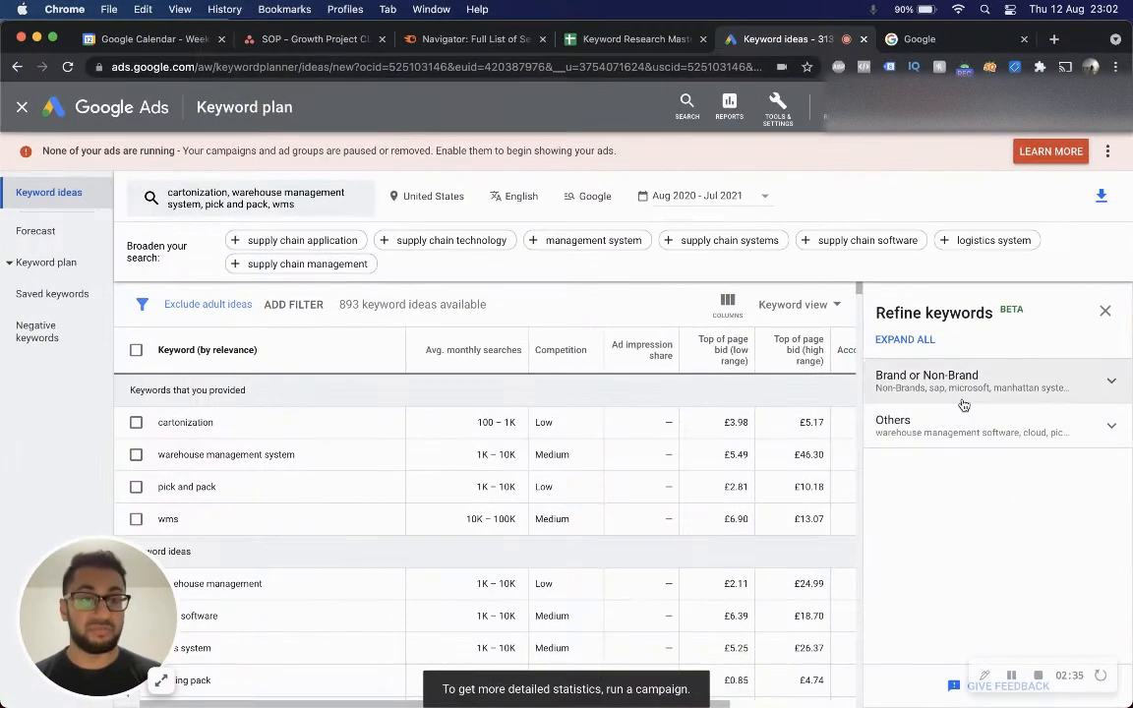
pyautogui.scroll(-10, 685, 430)
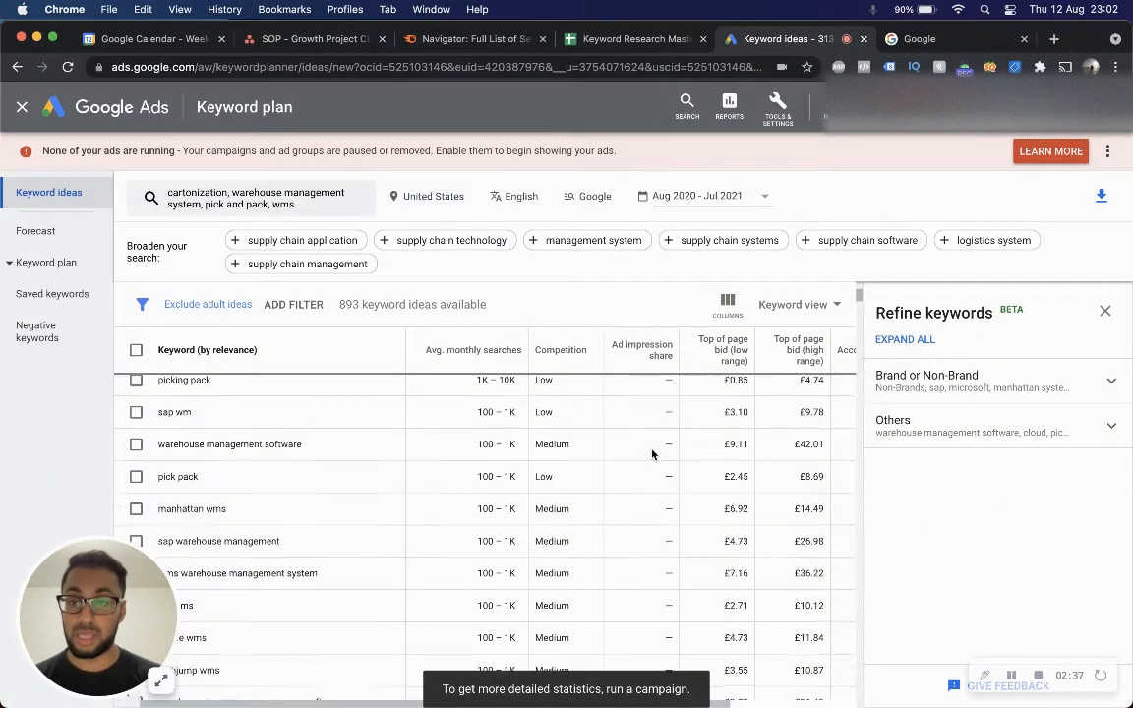
pyautogui.scroll(-10, 651, 453)
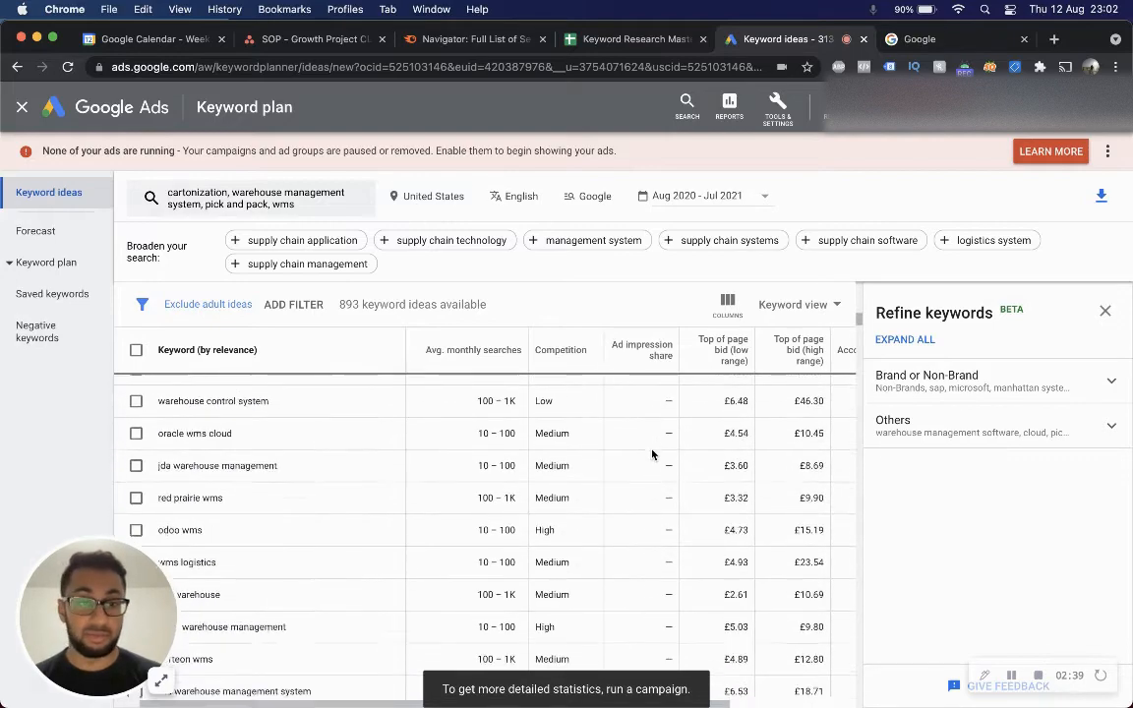
pyautogui.scroll(-5, 652, 453)
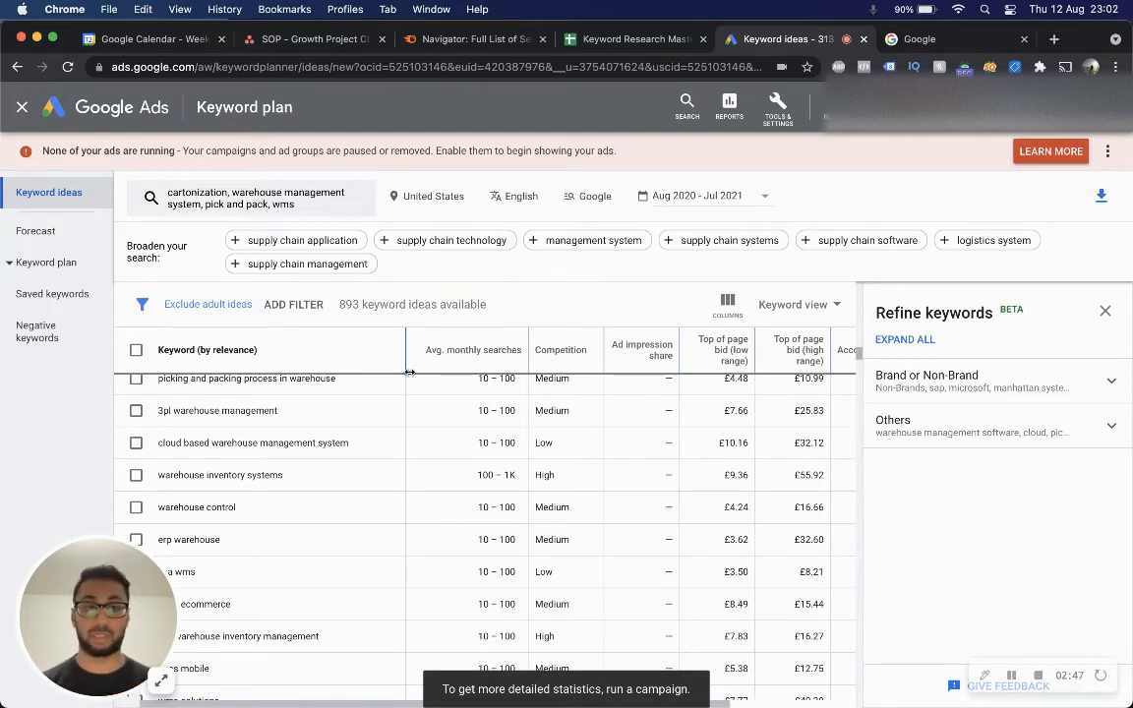
# Refine the keyword ideas under Brand or Non-Brand to include only Non-Brands keywords.
pyautogui.click(936, 385)
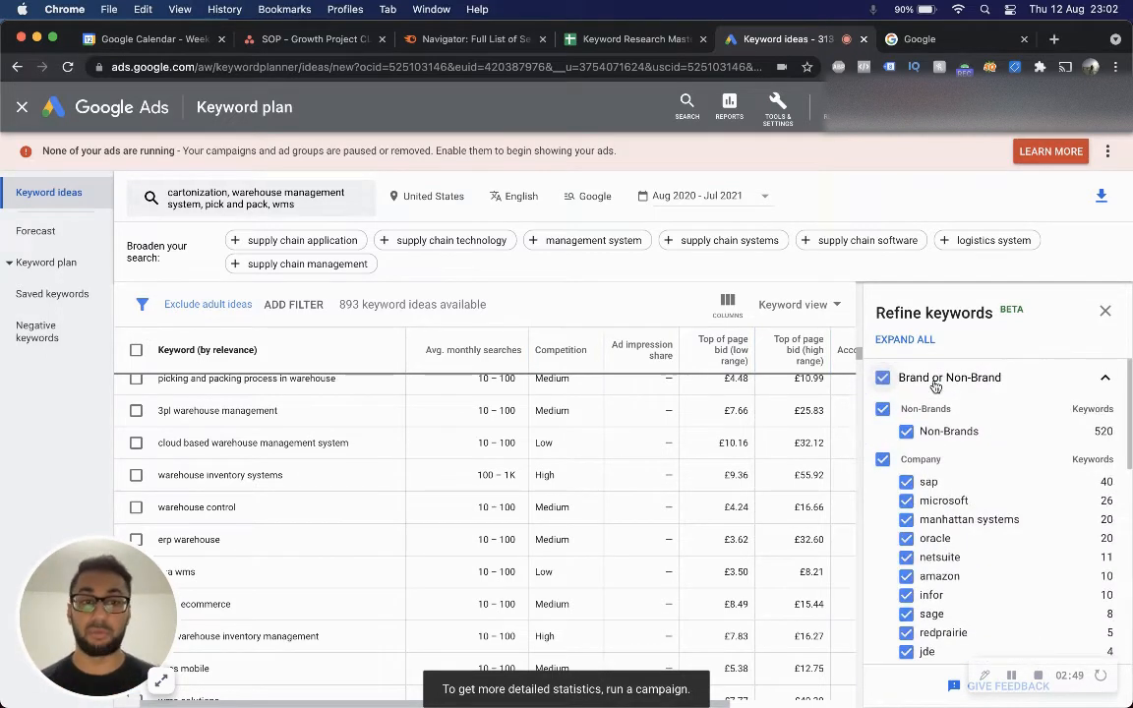
pyautogui.click(883, 379)
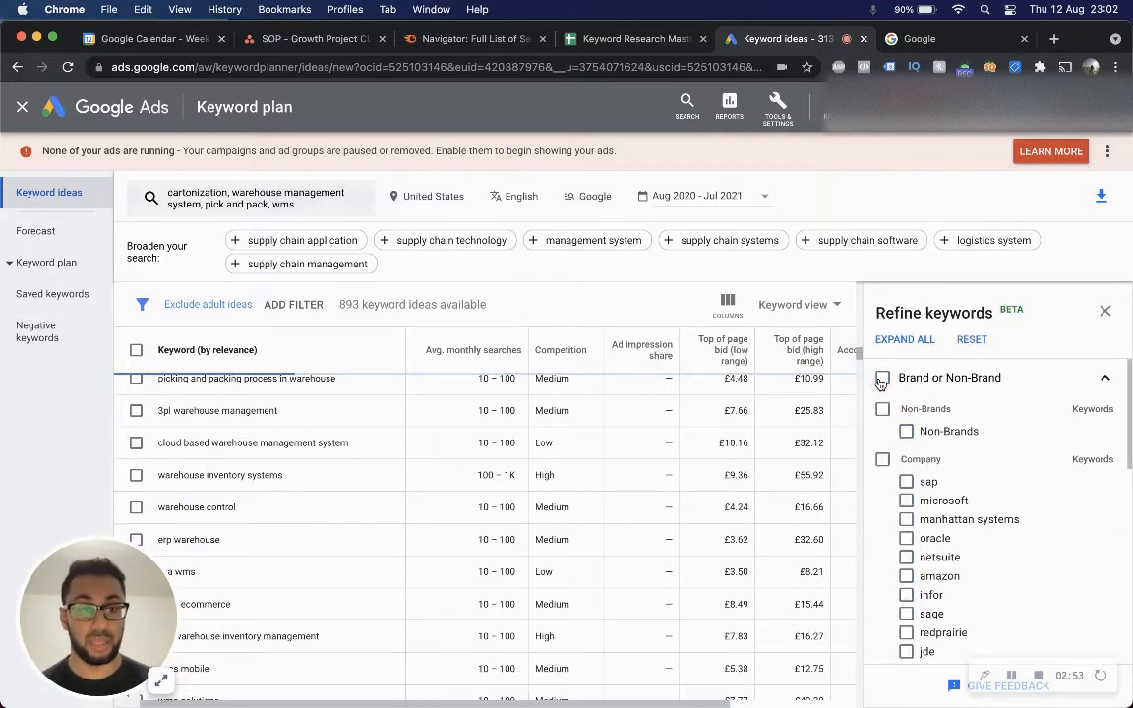
pyautogui.click(882, 411)
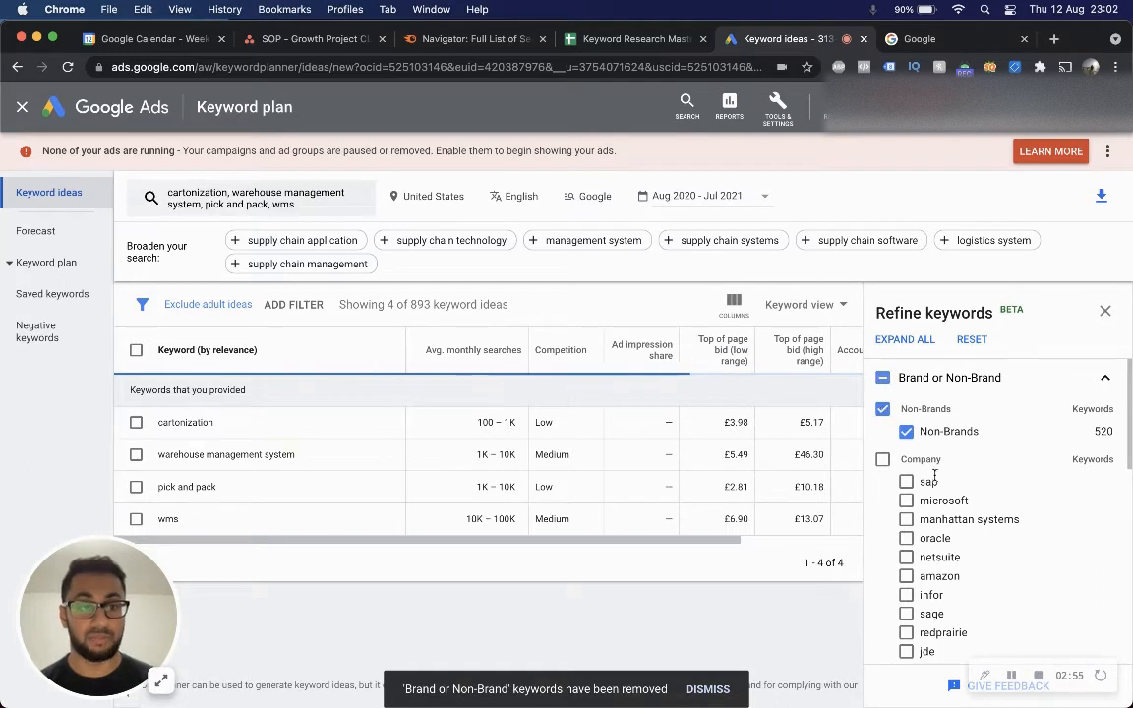
# Browse the company, provider and other brand categories in the Refine keywords panel.
pyautogui.scroll(-2, 934, 478)
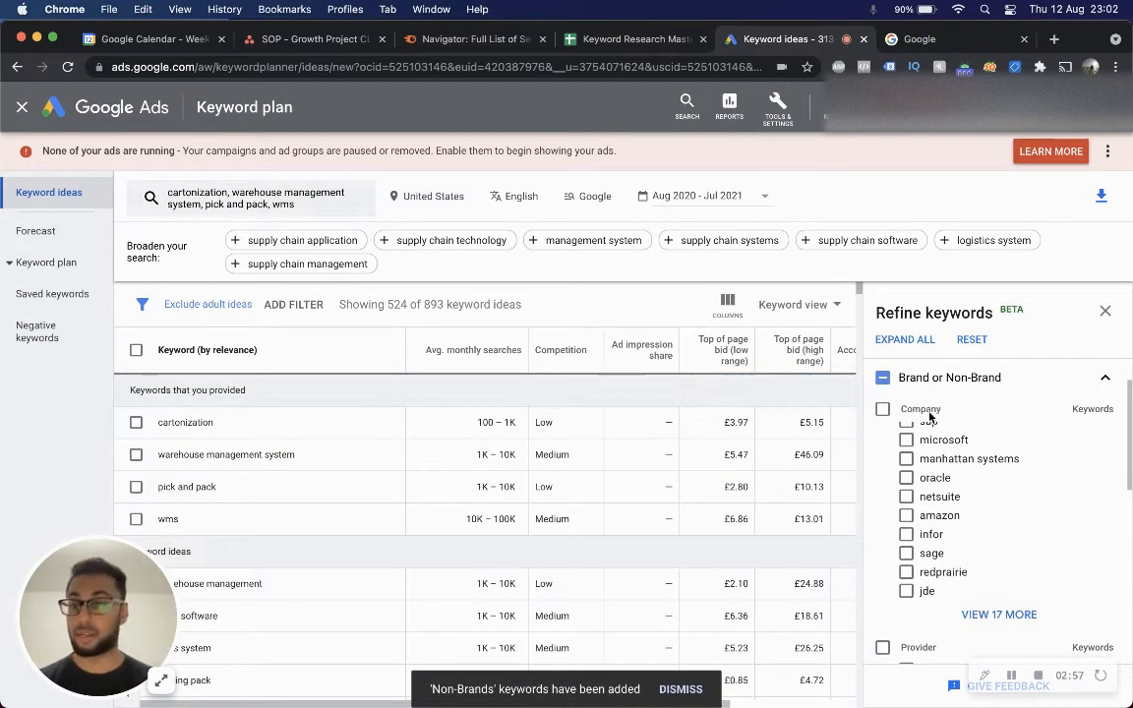
pyautogui.scroll(-1, 950, 505)
pyautogui.scroll(-3, 946, 505)
pyautogui.scroll(2, 949, 492)
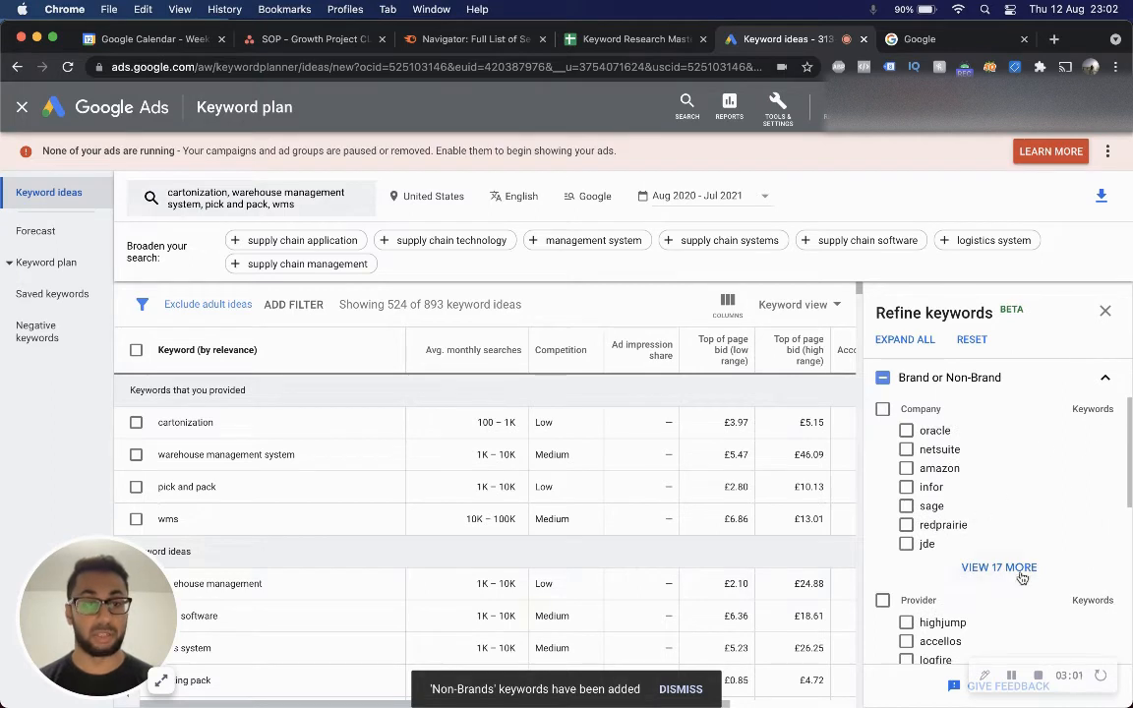
pyautogui.scroll(2, 923, 410)
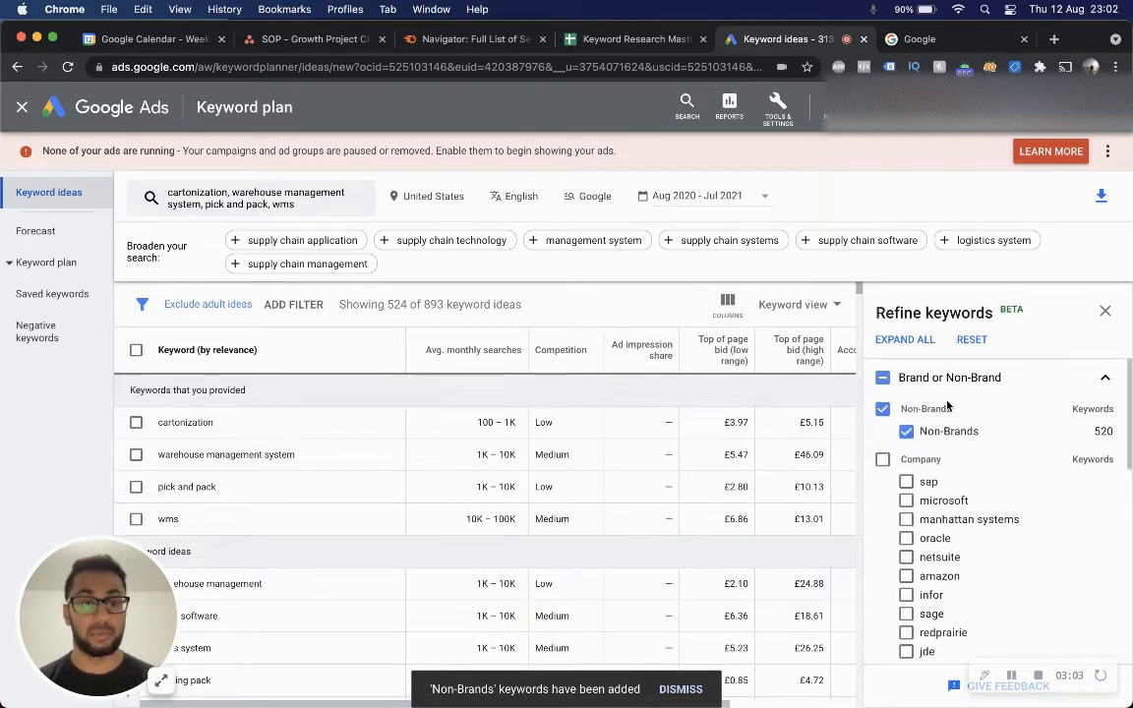
pyautogui.scroll(-5, 948, 406)
pyautogui.scroll(1, 947, 406)
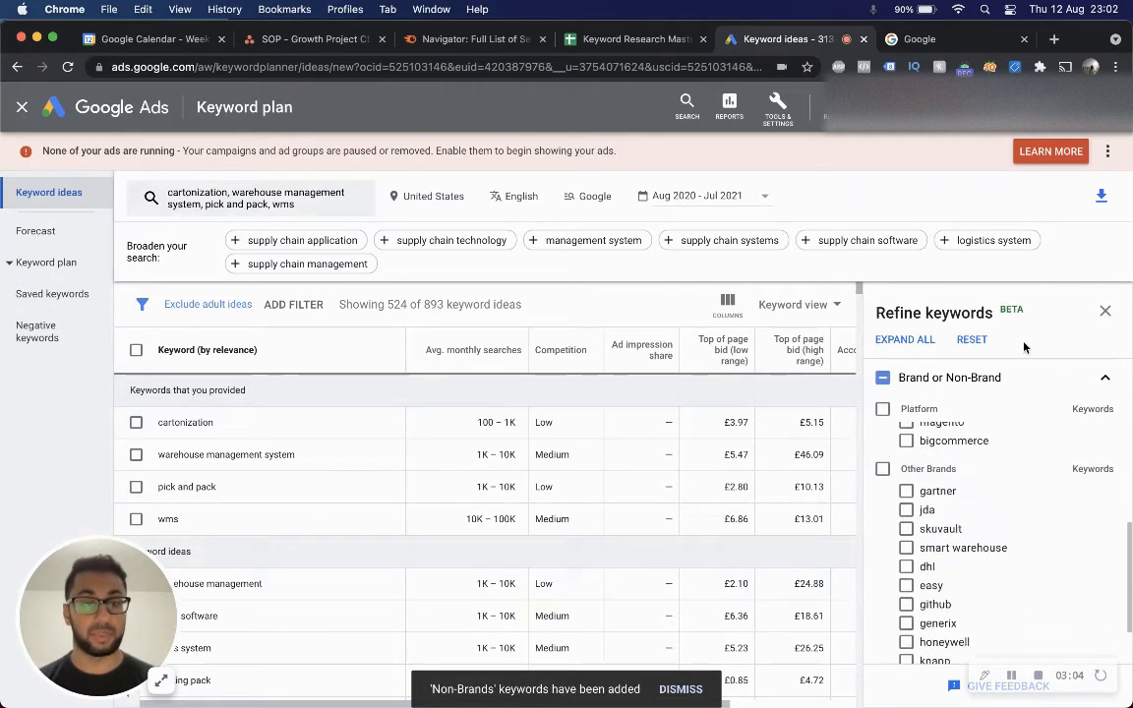
# Close the Refine keywords panel and review the filtered keyword ideas list.
pyautogui.click(1105, 311)
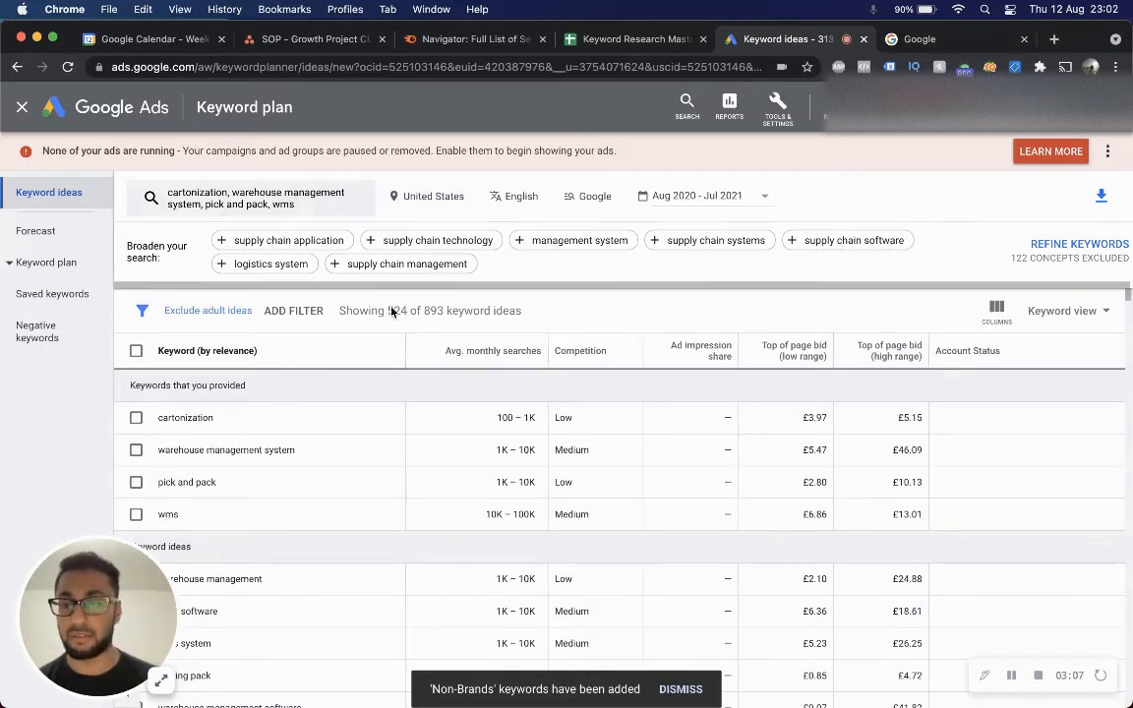
pyautogui.scroll(-3, 564, 563)
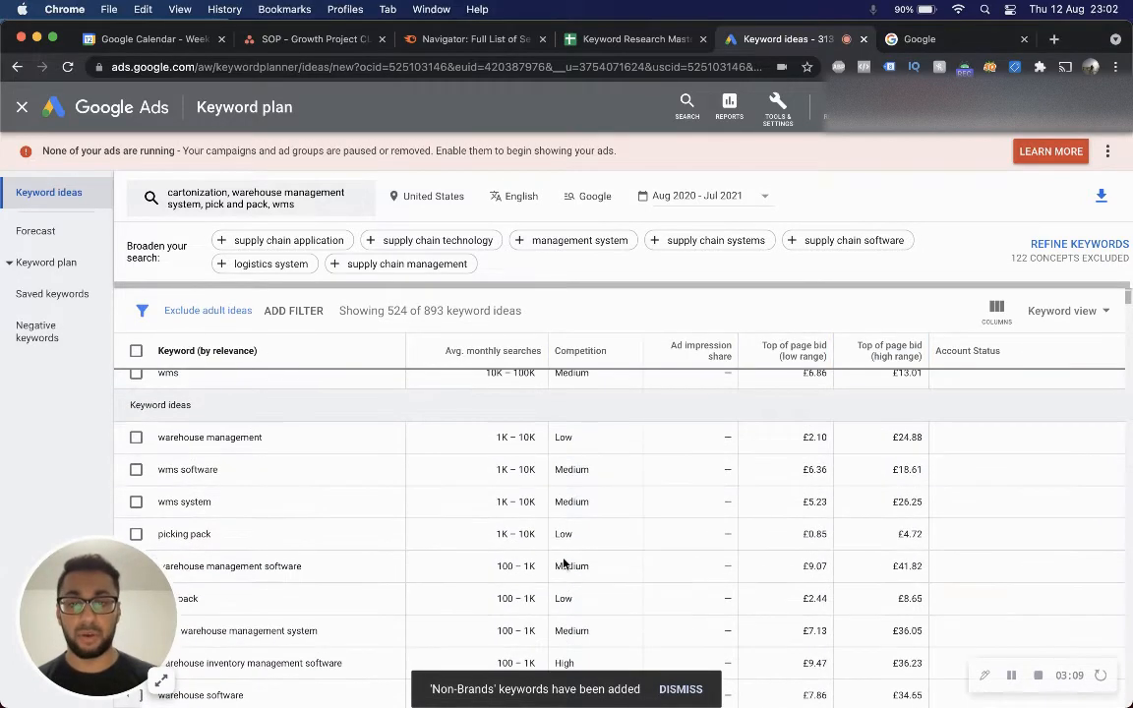
pyautogui.scroll(3, 564, 563)
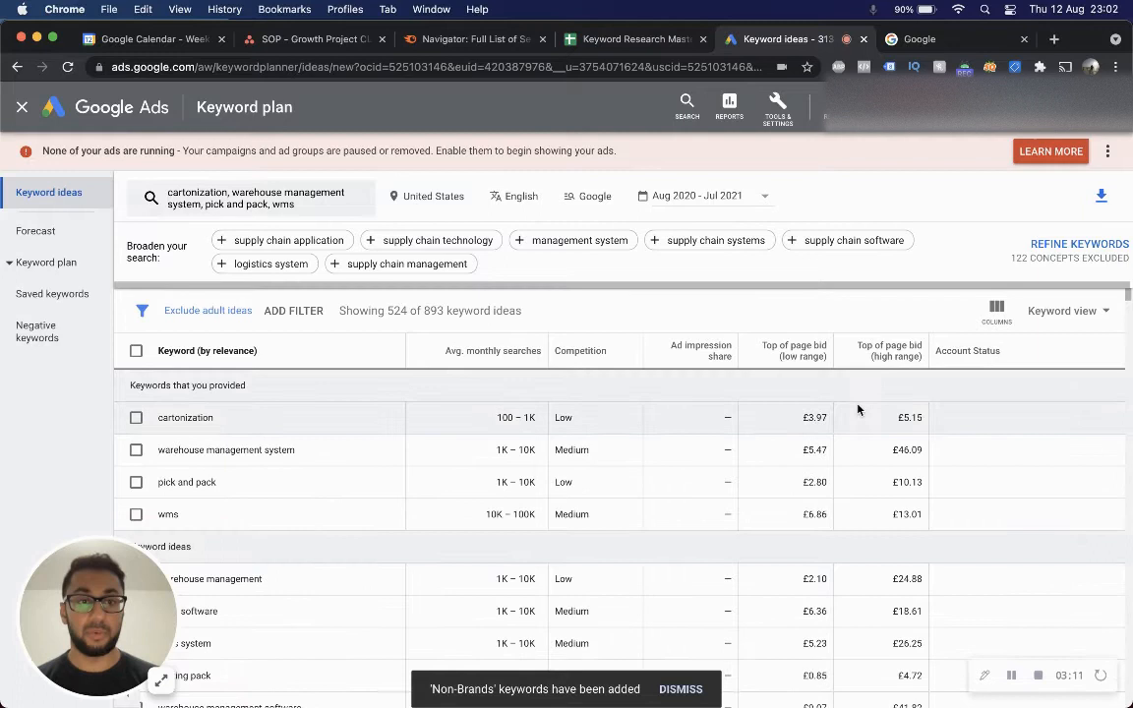
pyautogui.click(137, 351)
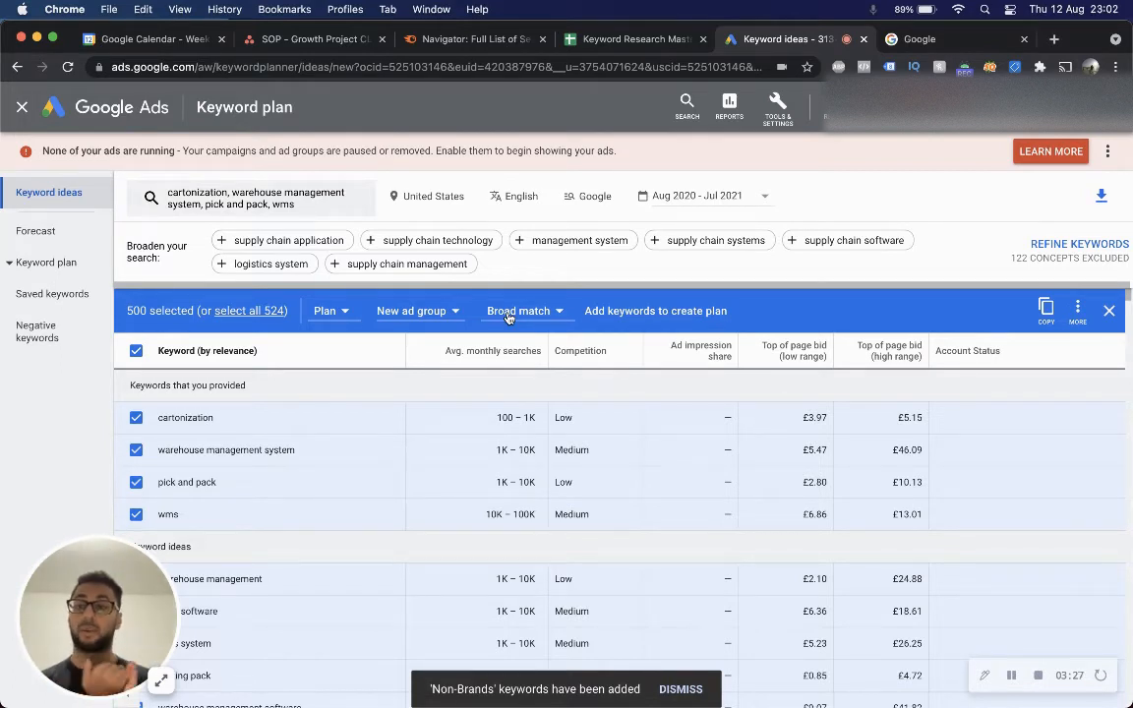
pyautogui.scroll(-4, 380, 492)
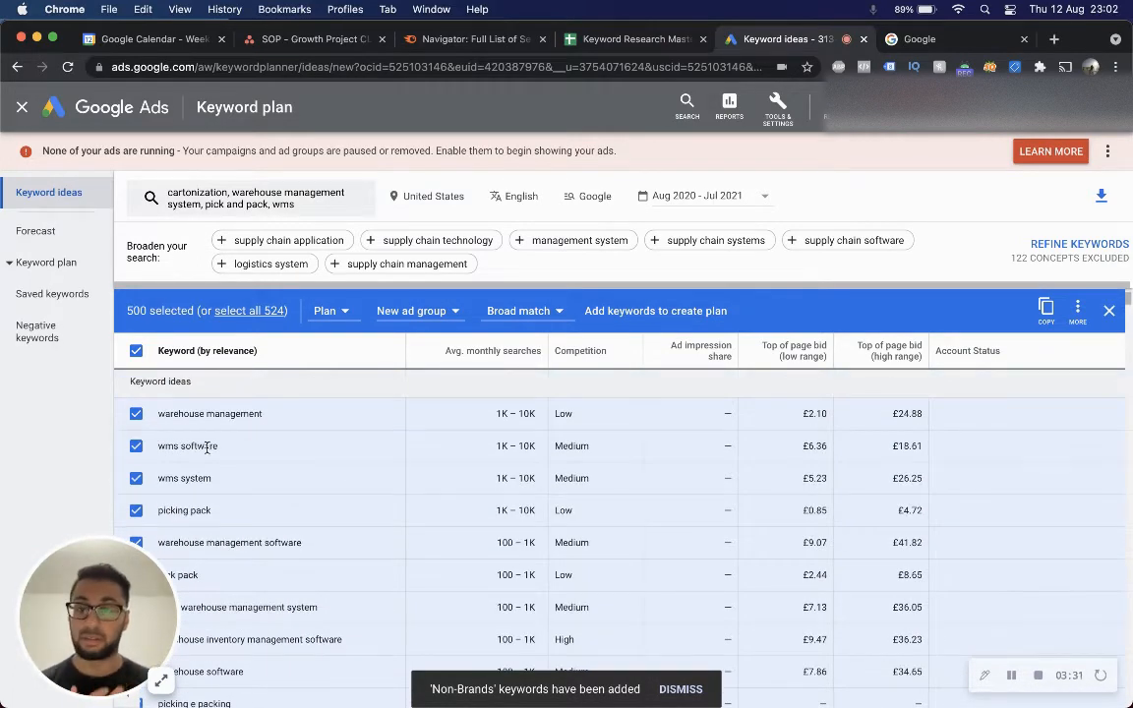
pyautogui.scroll(-5, 207, 449)
pyautogui.scroll(-5, 207, 452)
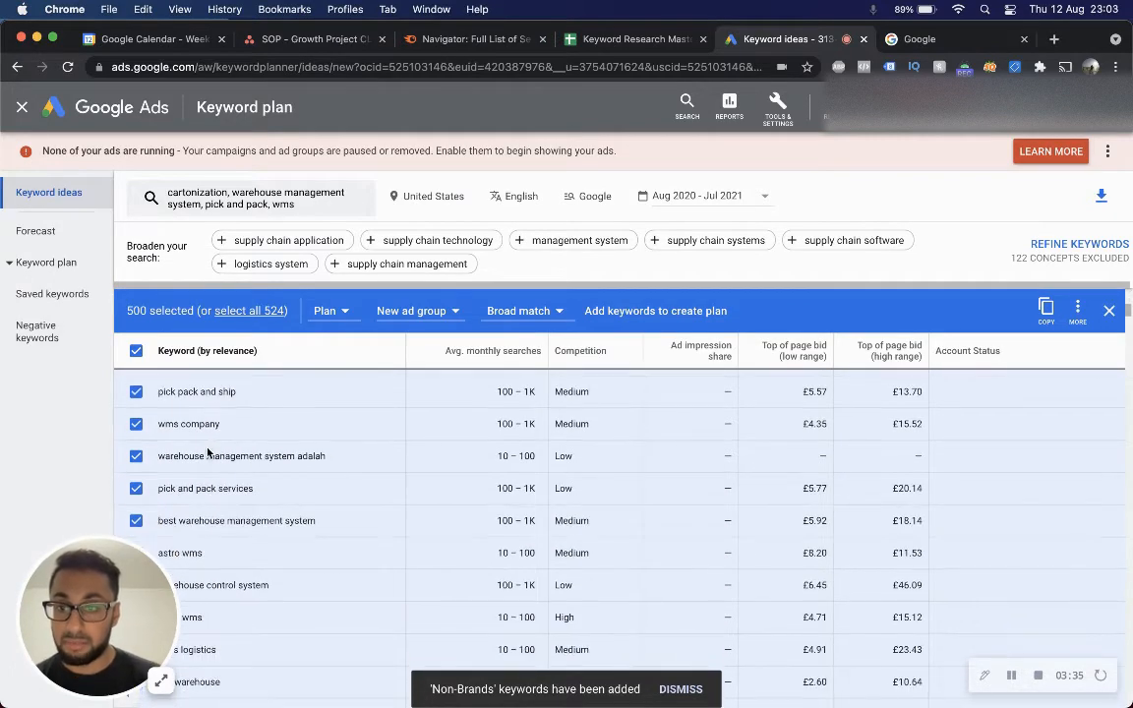
pyautogui.scroll(-4, 208, 452)
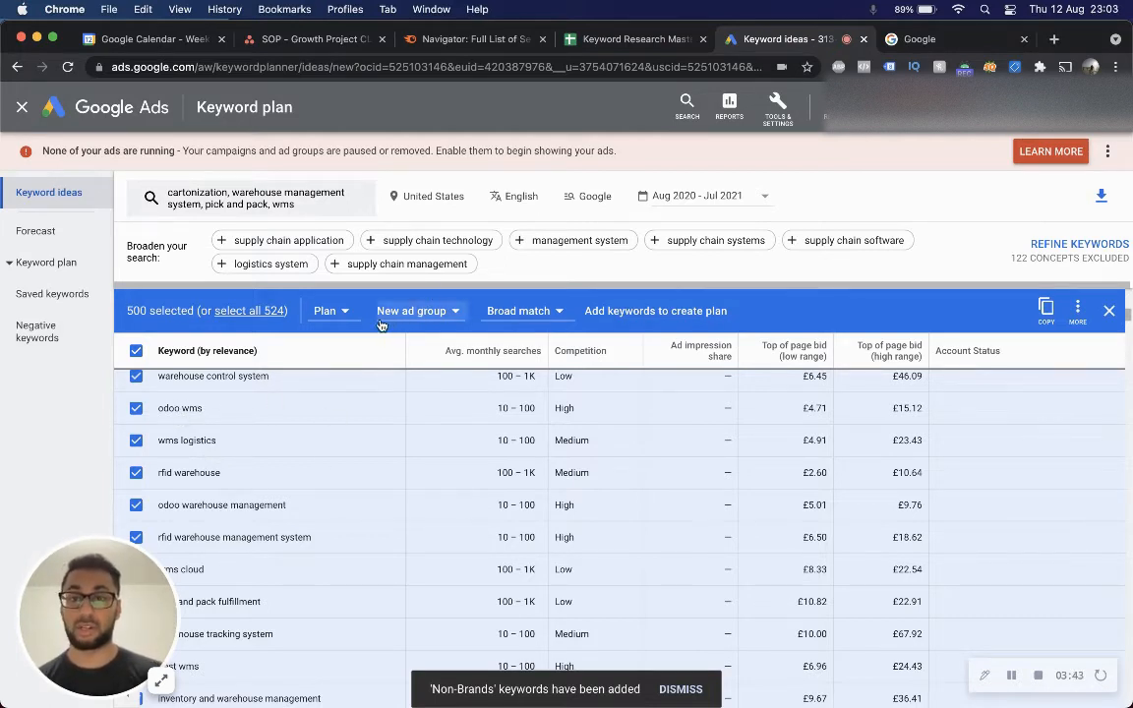
pyautogui.click(1109, 311)
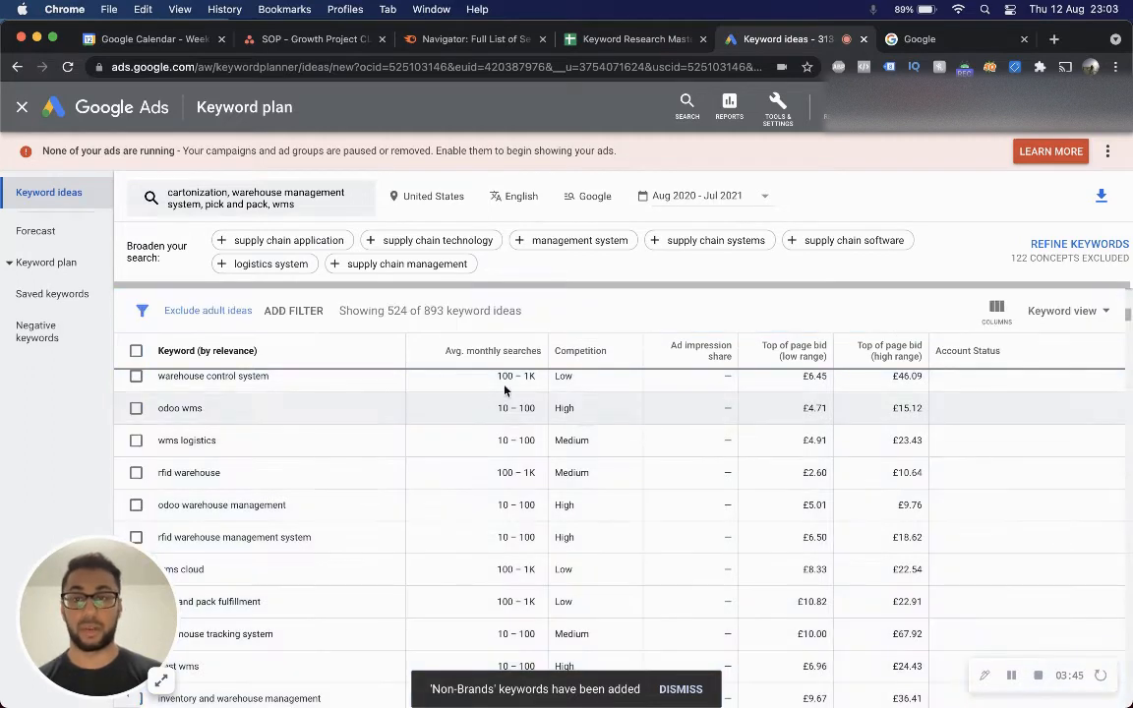
# Add a keyword filter for ideas that contain odoo, using semantic match.
pyautogui.click(278, 308)
pyautogui.click(384, 374)
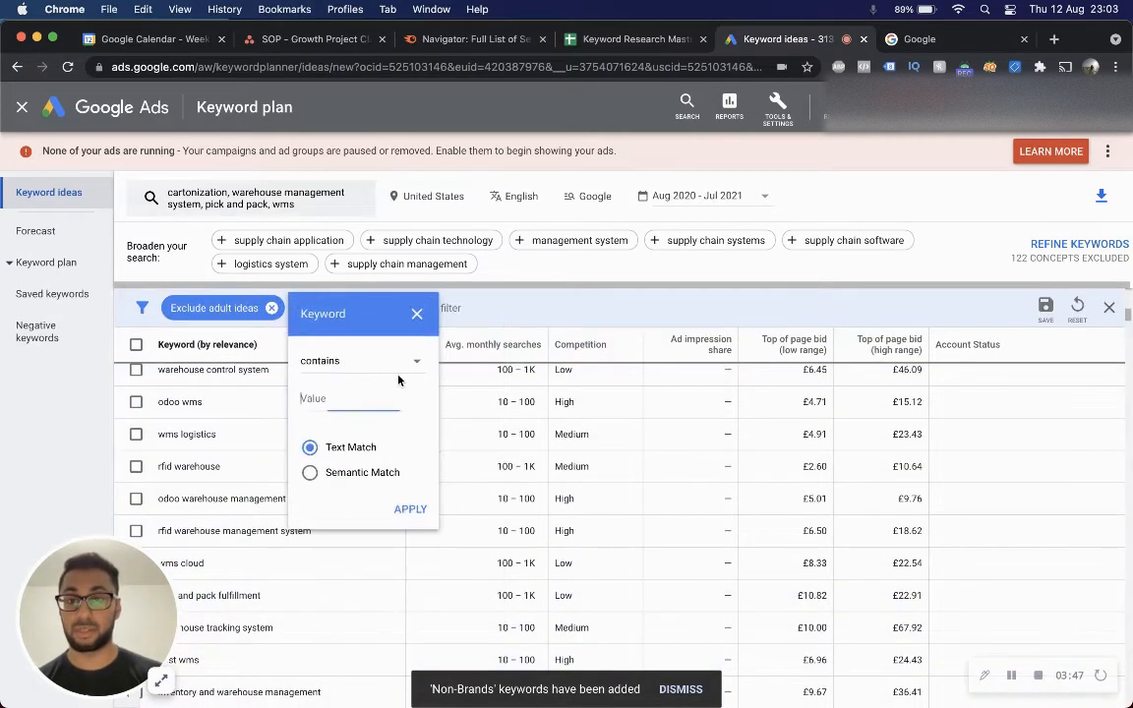
pyautogui.click(361, 365)
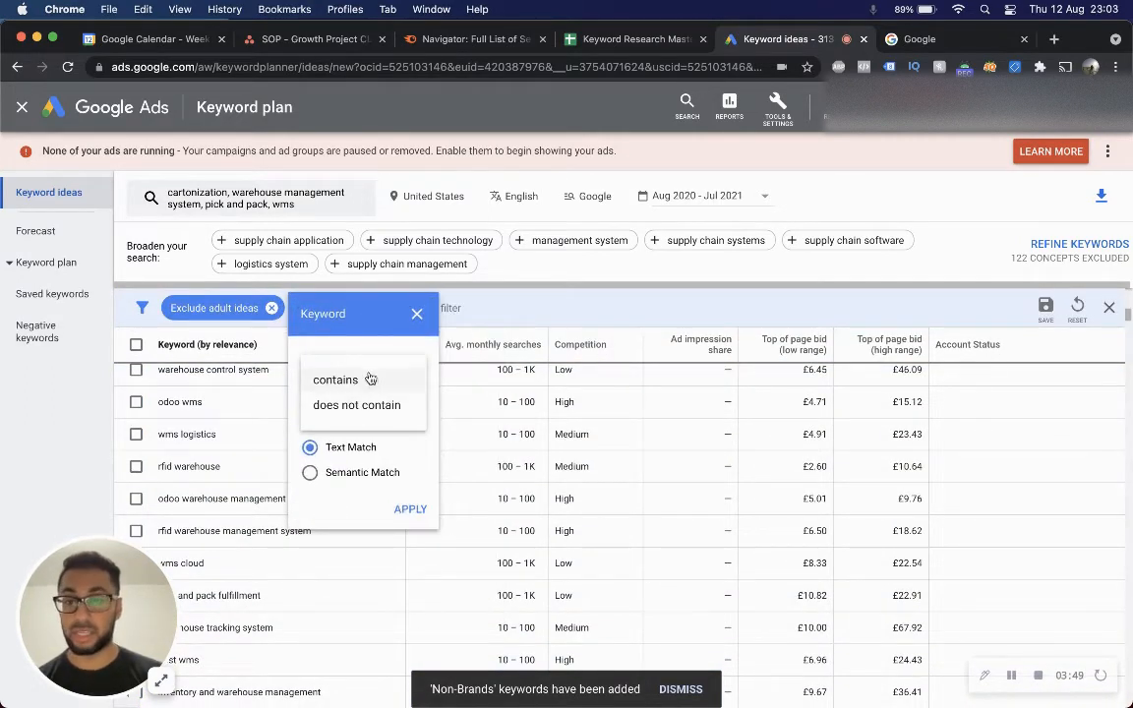
pyautogui.click(331, 380)
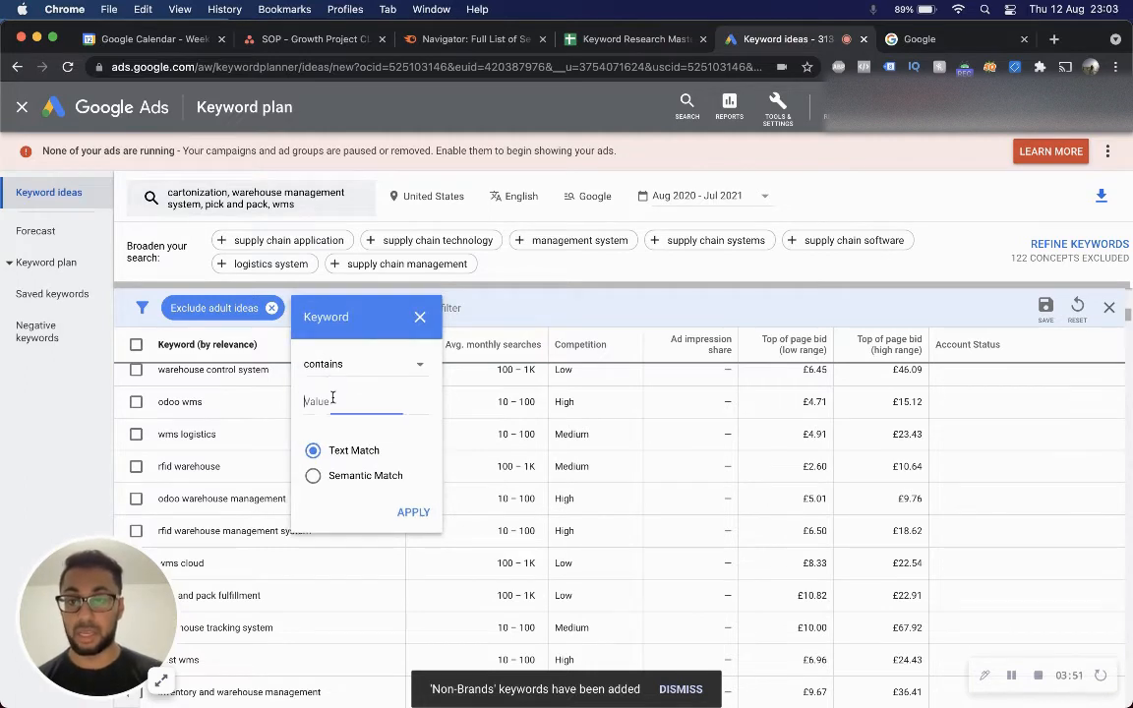
pyautogui.click(333, 397)
pyautogui.write('odoo')
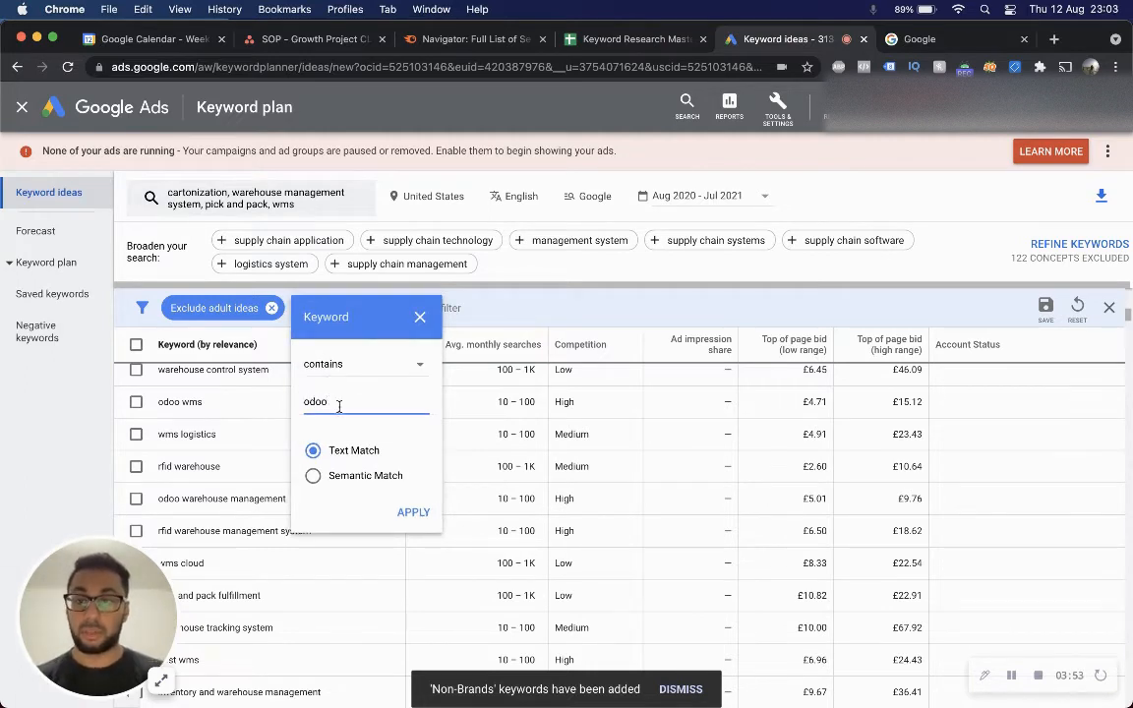
pyautogui.click(365, 476)
pyautogui.click(412, 513)
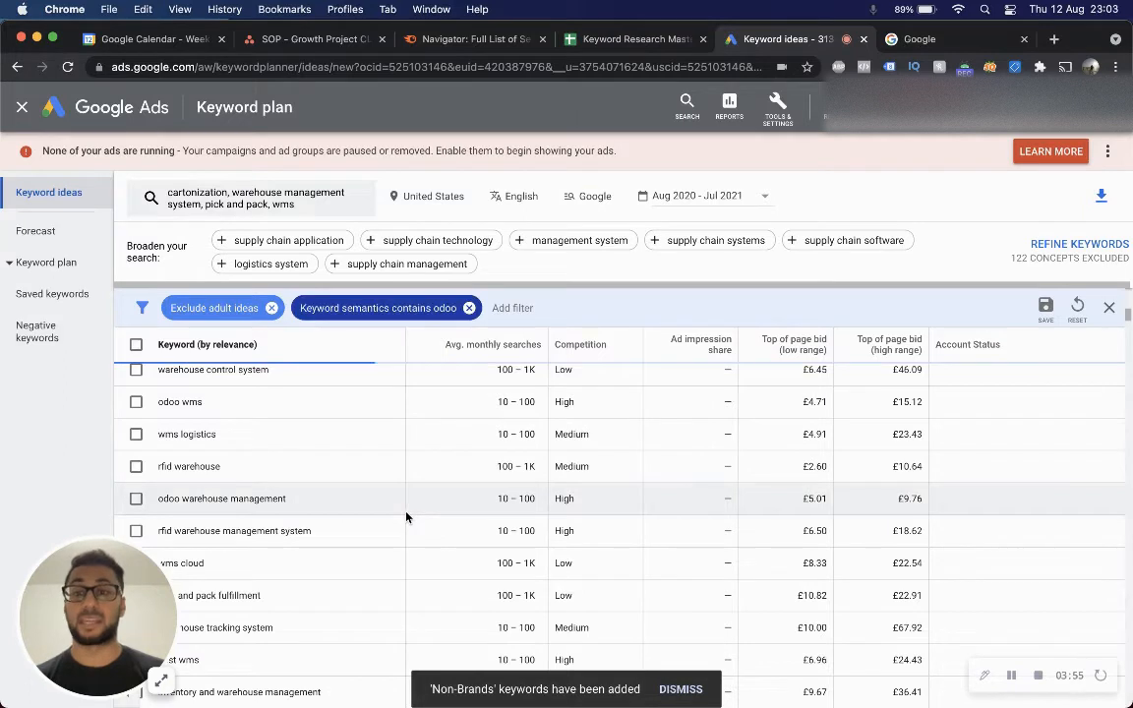
# Change the odoo keyword filter to does not contain.
pyautogui.click(382, 312)
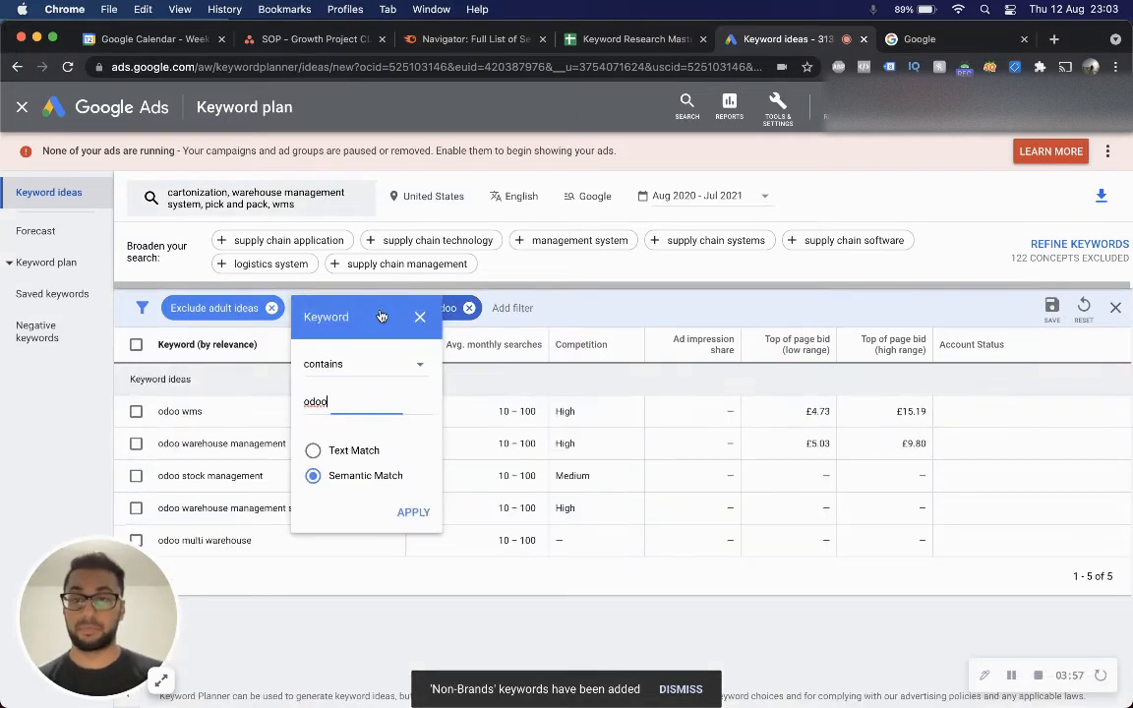
pyautogui.click(354, 366)
pyautogui.click(358, 408)
pyautogui.click(413, 513)
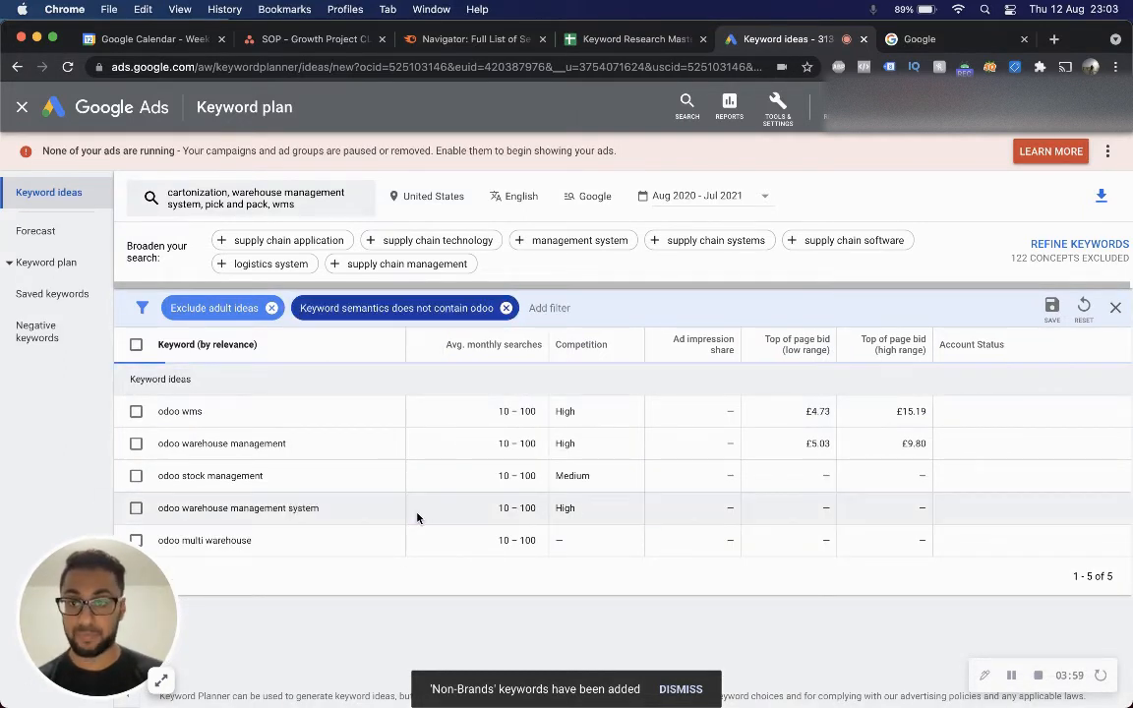
# Select all filtered keyword ideas and download the keyword ideas as a CSV file.
pyautogui.scroll(-3, 416, 517)
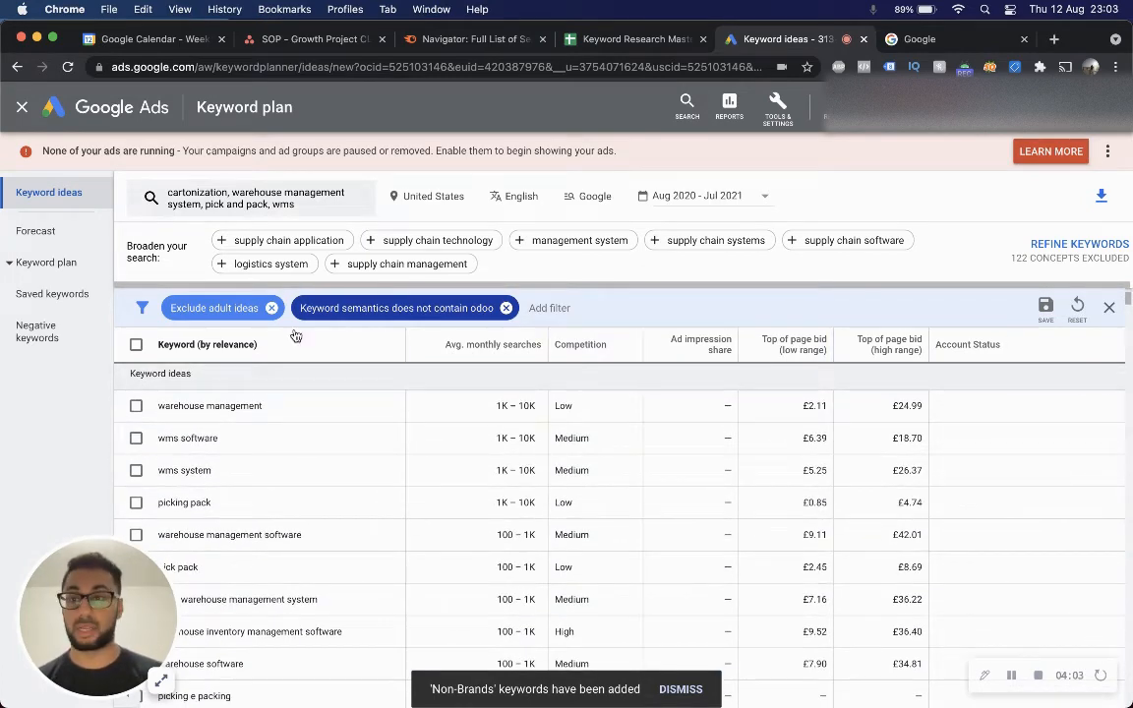
pyautogui.click(136, 344)
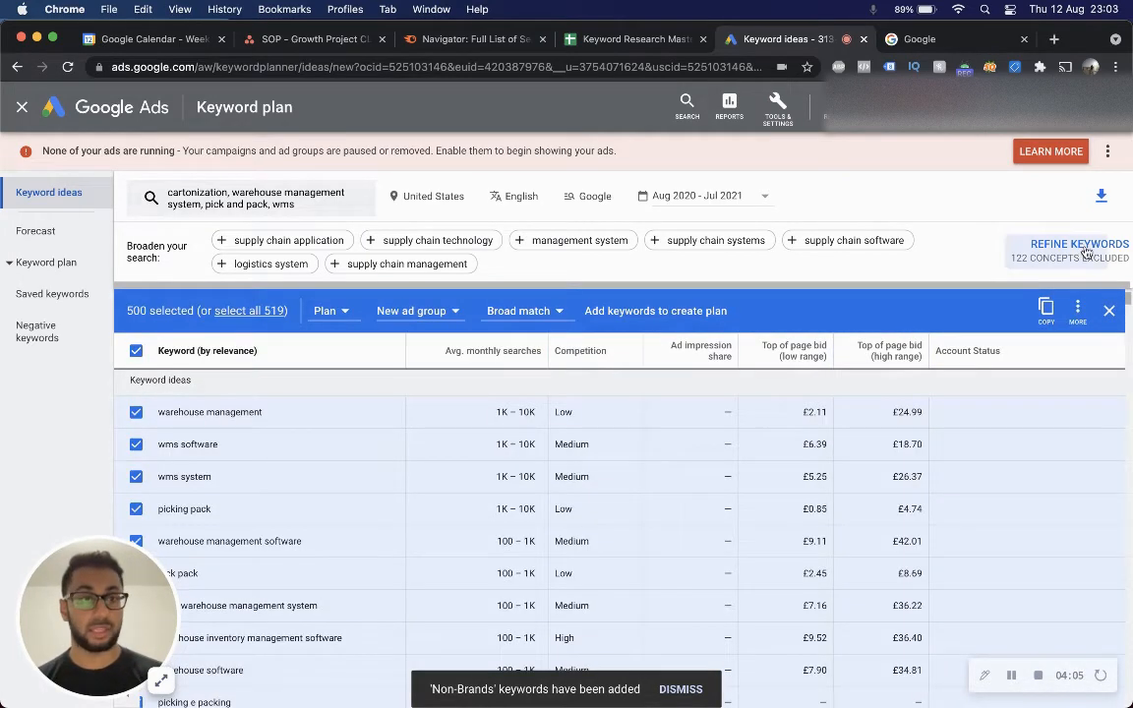
pyautogui.click(1101, 195)
pyautogui.click(1058, 240)
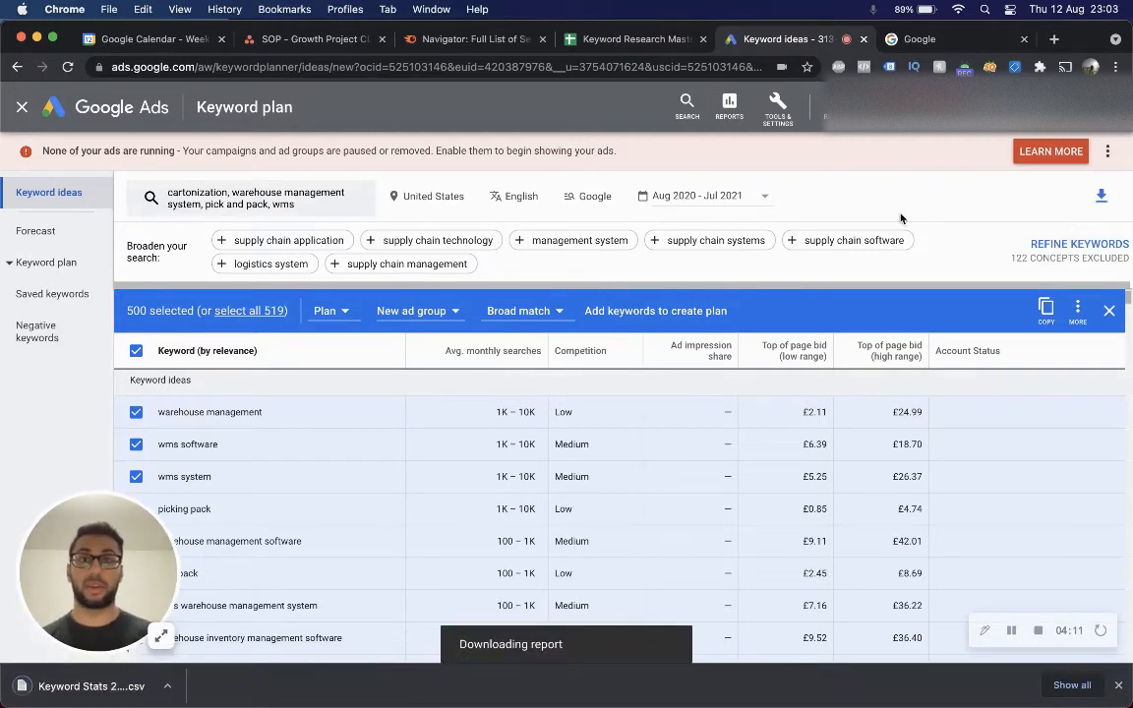
# Open the downloaded Keyword Stats CSV and select the keyword column down to its last row.
pyautogui.click(125, 686)
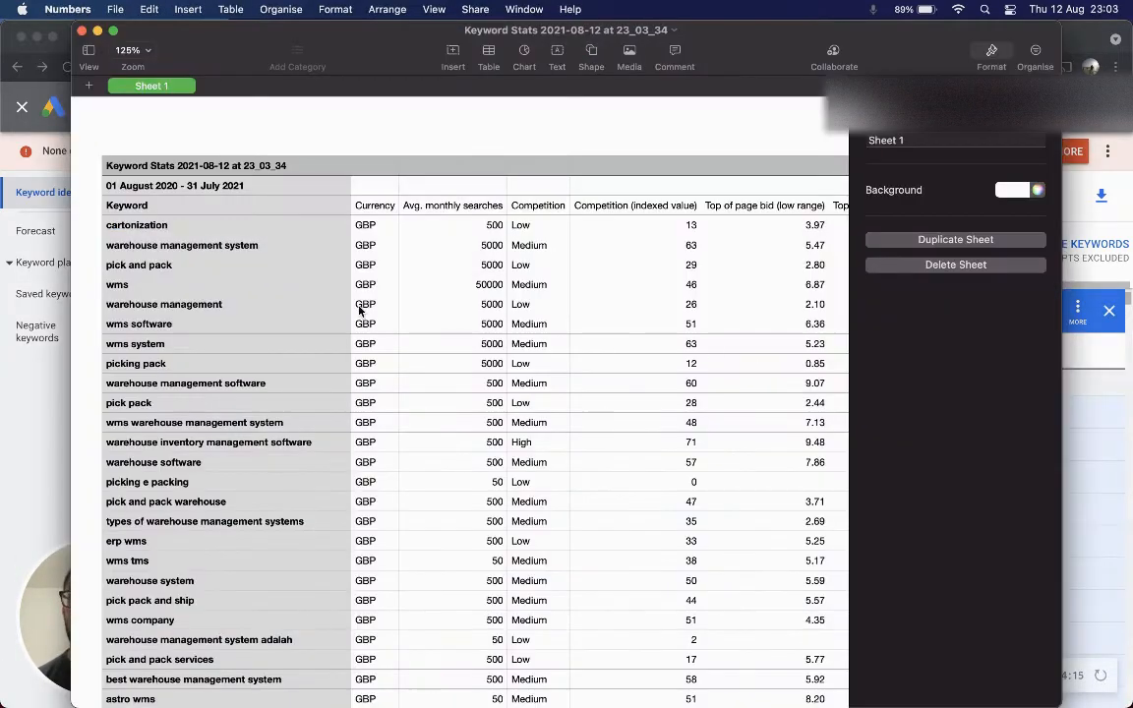
pyautogui.hscroll(5, 374, 310)
pyautogui.click(1035, 54)
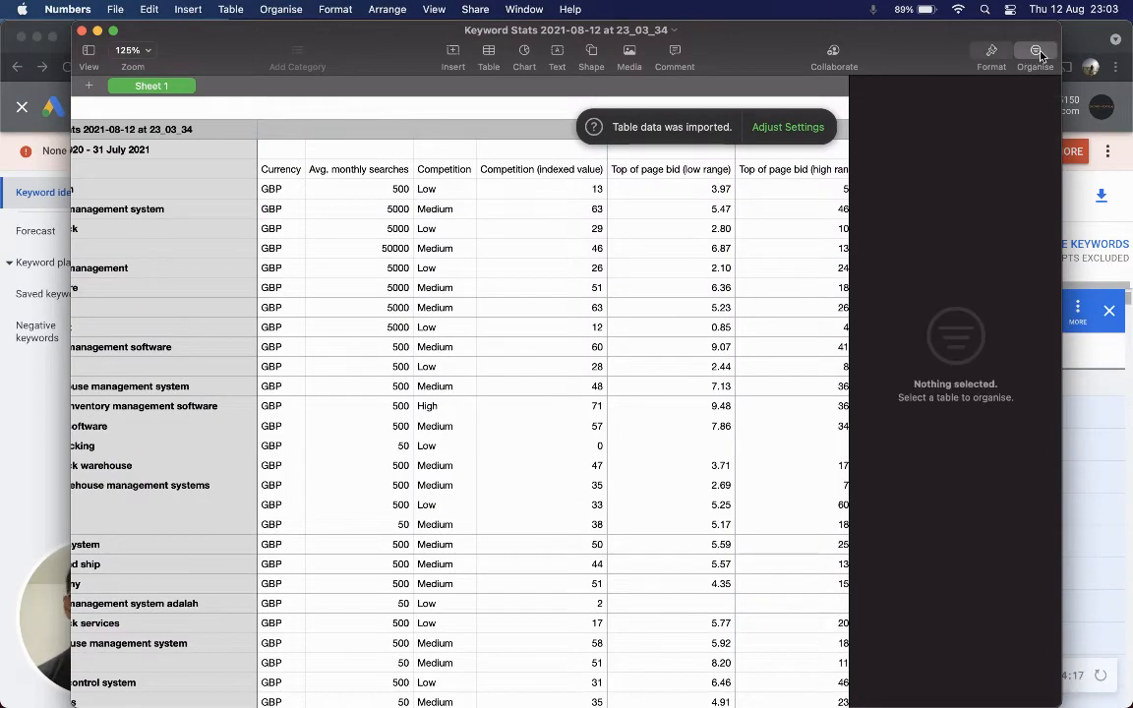
pyautogui.click(1035, 54)
pyautogui.hscroll(-4, 519, 370)
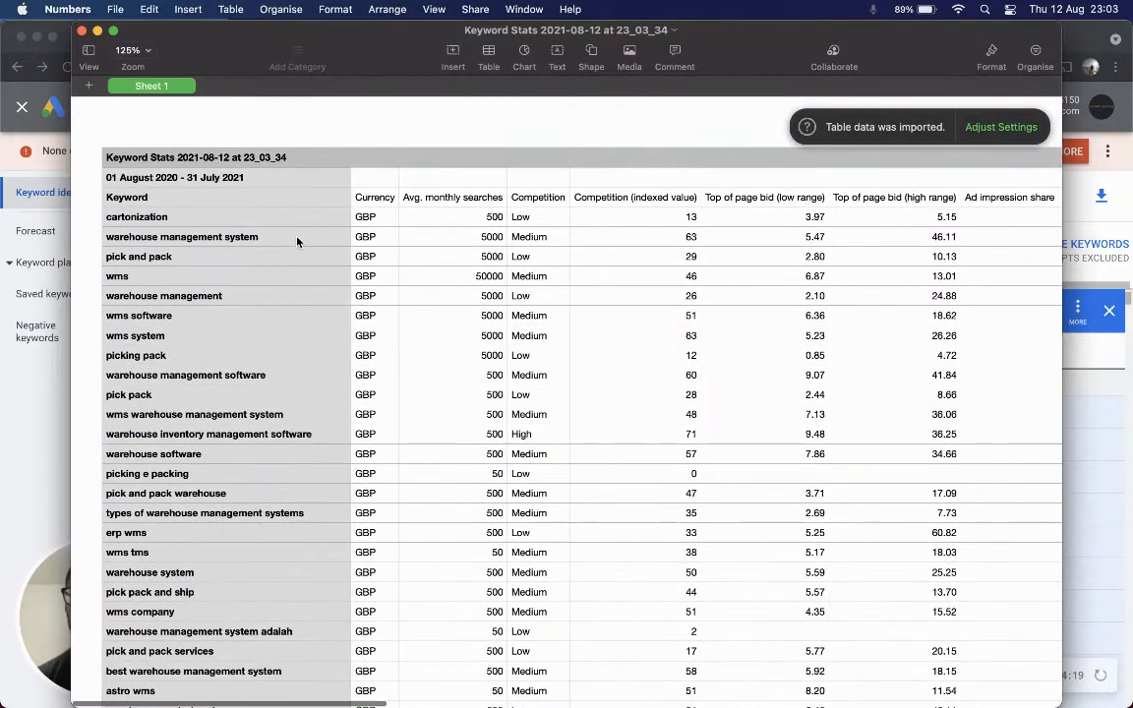
pyautogui.click(293, 223)
pyautogui.press('shift+super+Down')
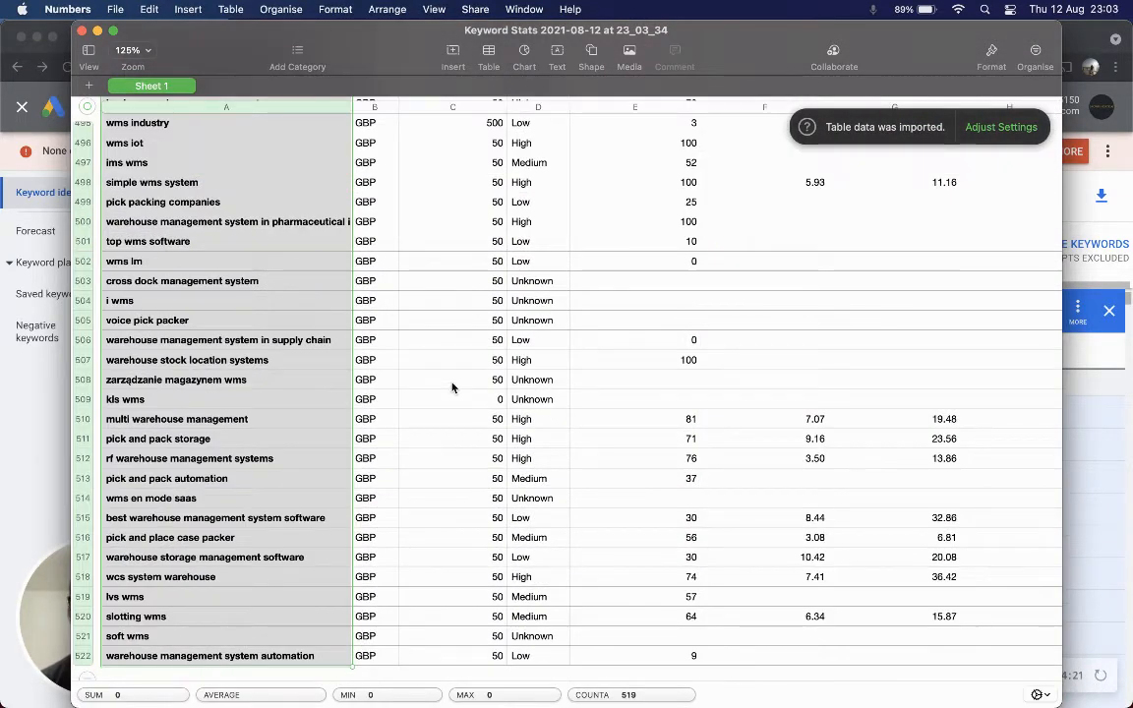
# Switch to the Semrush tab and open the Keyword Manager.
pyautogui.hotkey('ctrl', 'Up')
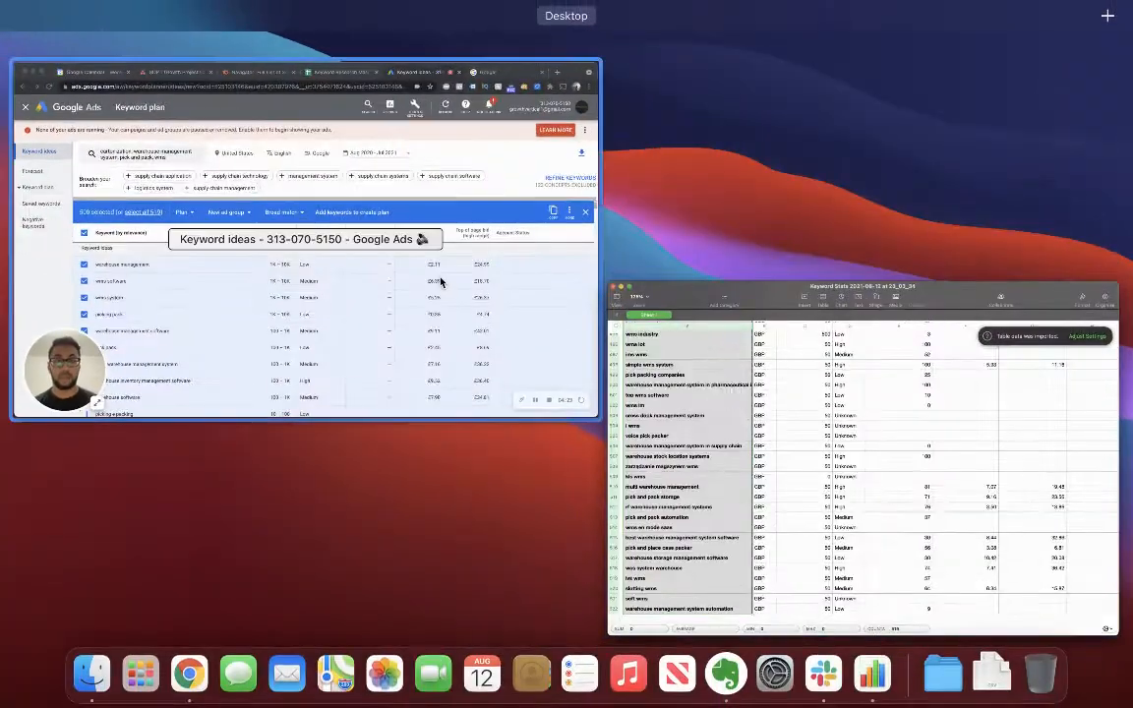
pyautogui.click(443, 283)
pyautogui.click(497, 42)
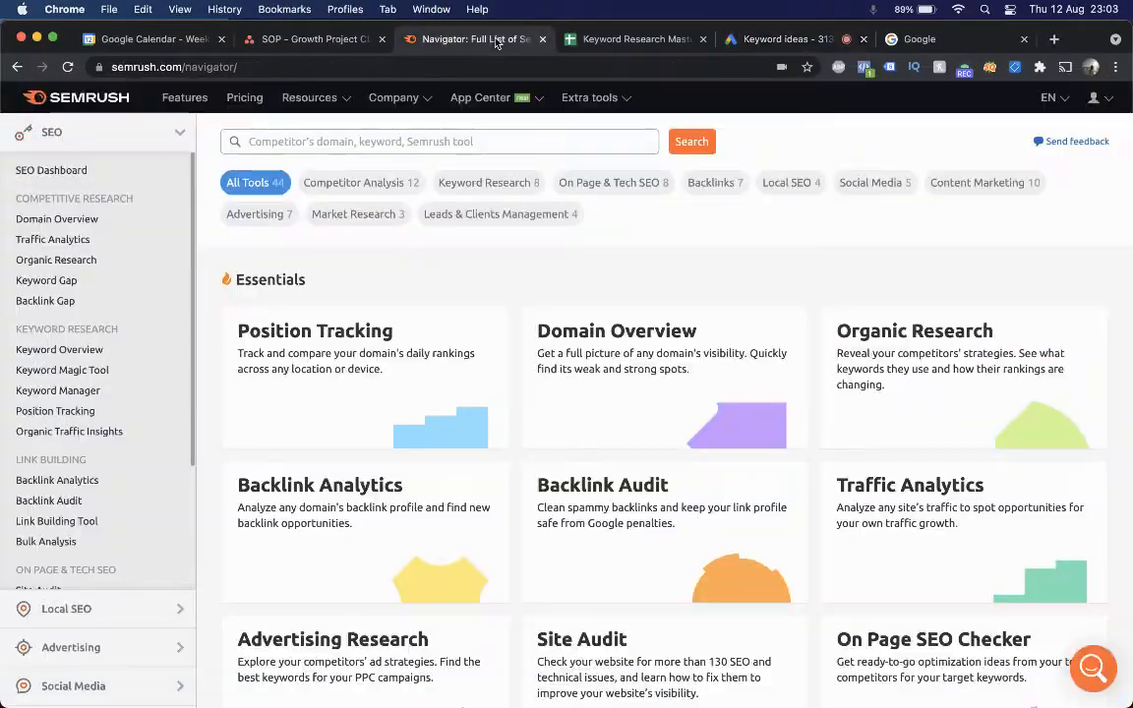
pyautogui.click(111, 391)
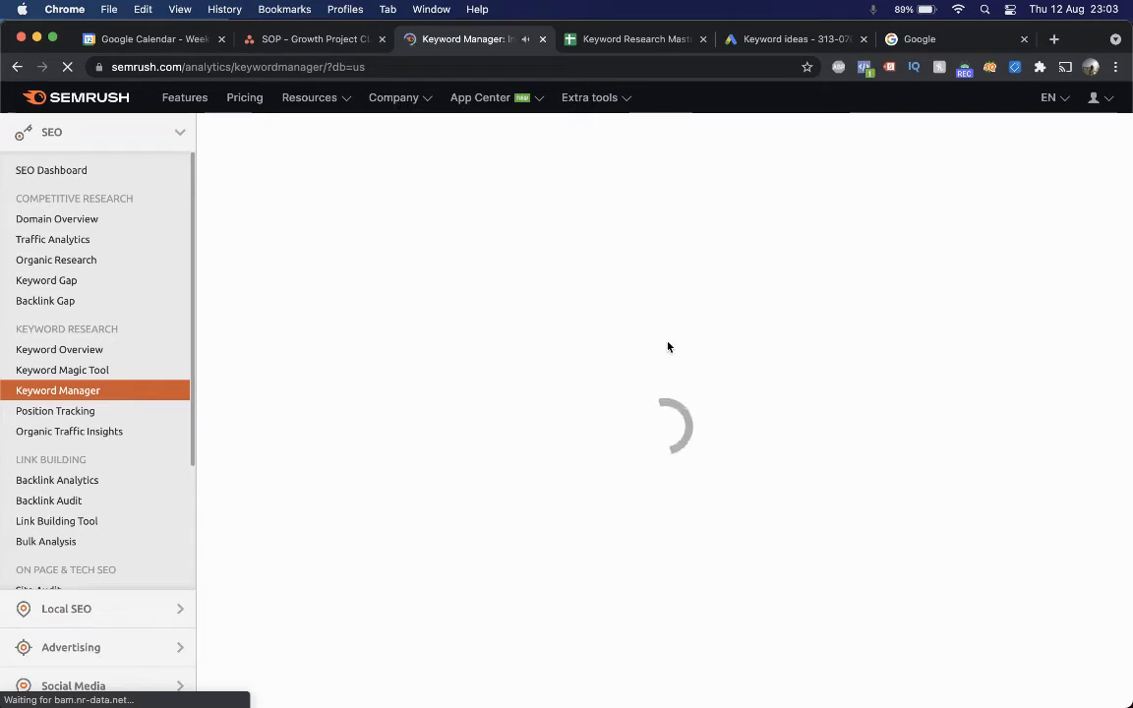
# Create a new keyword list named Paccurate: Temp Initial Research 2.
pyautogui.click(525, 398)
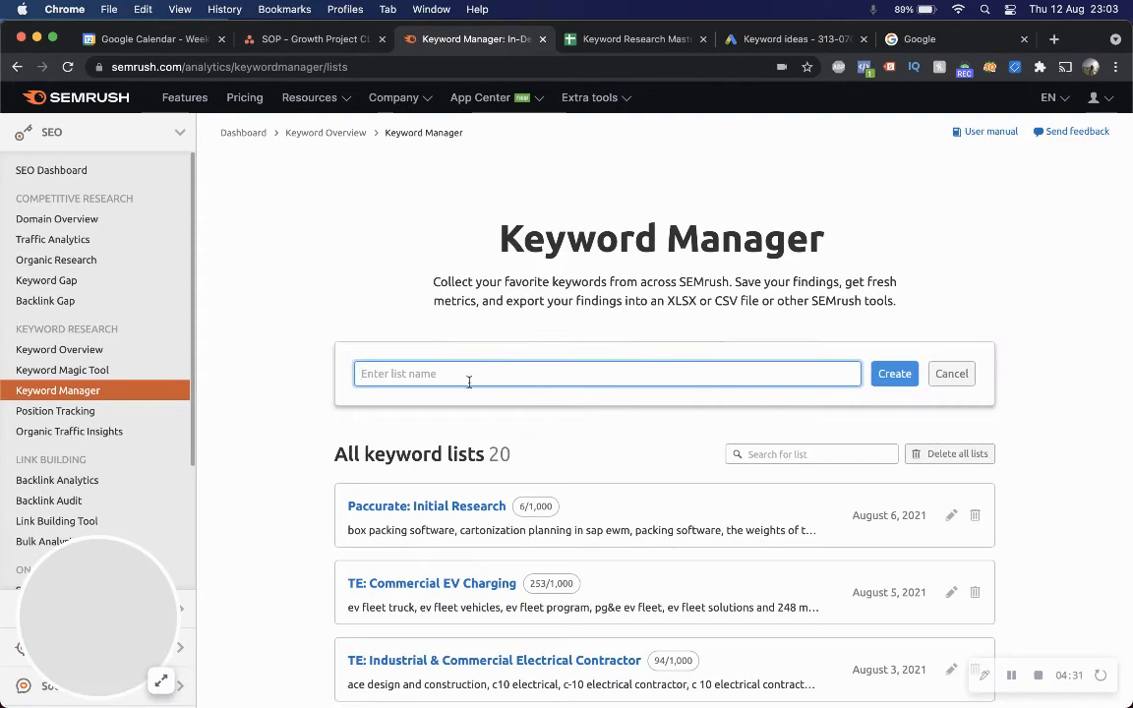
pyautogui.write('Paccurate: ')
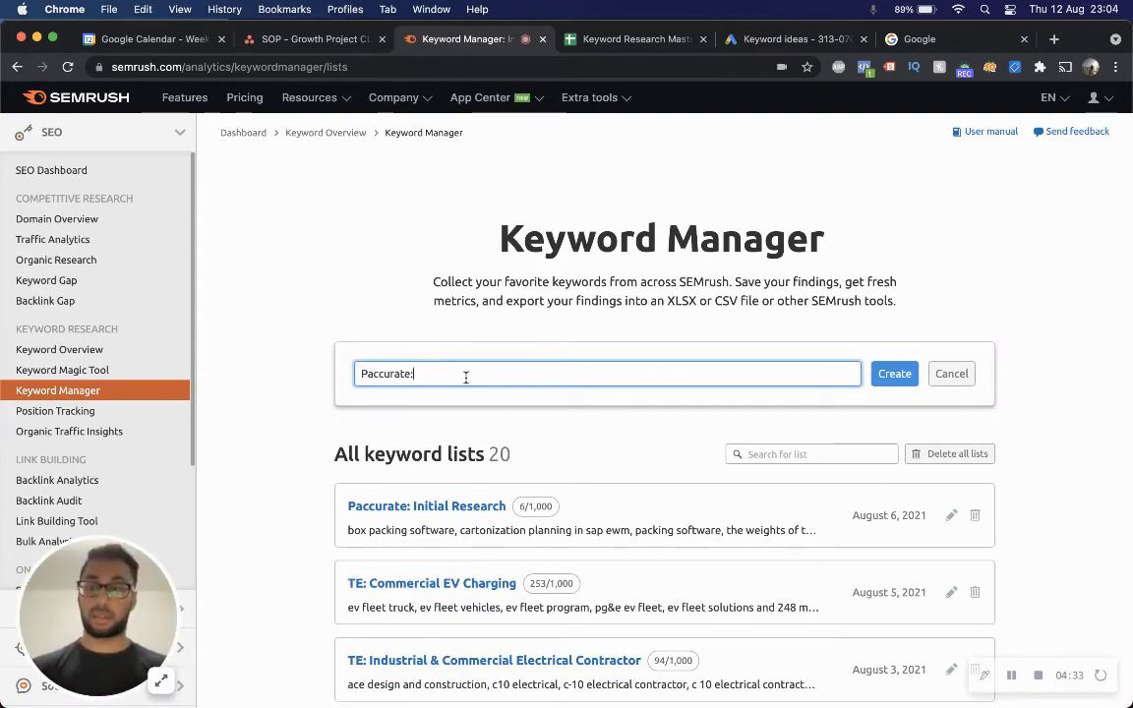
pyautogui.write('Temp Intial')
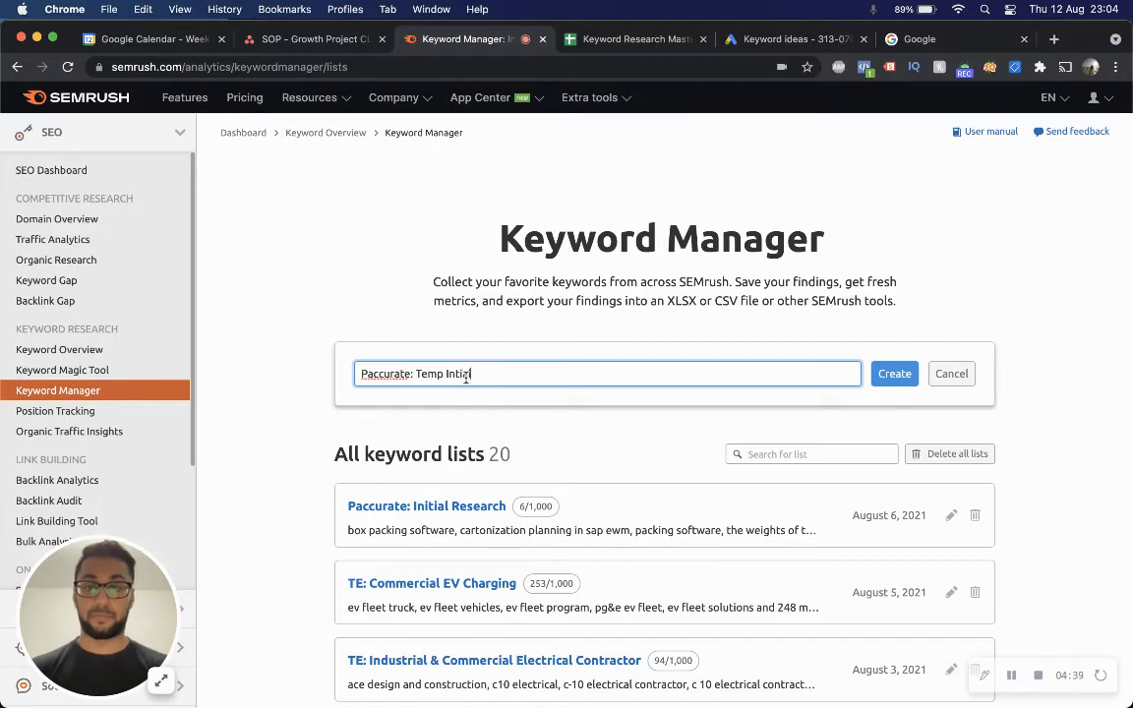
pyautogui.press('BackSpace')
pyautogui.write('itial Researc')
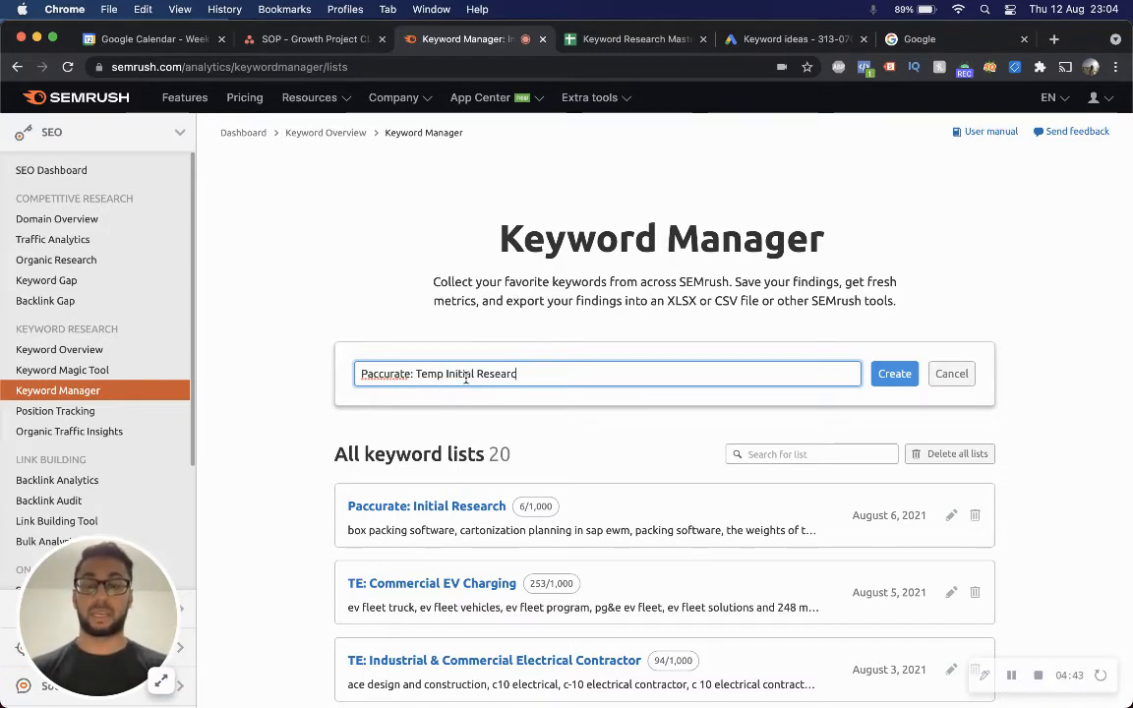
pyautogui.write('h 2')
pyautogui.click(882, 383)
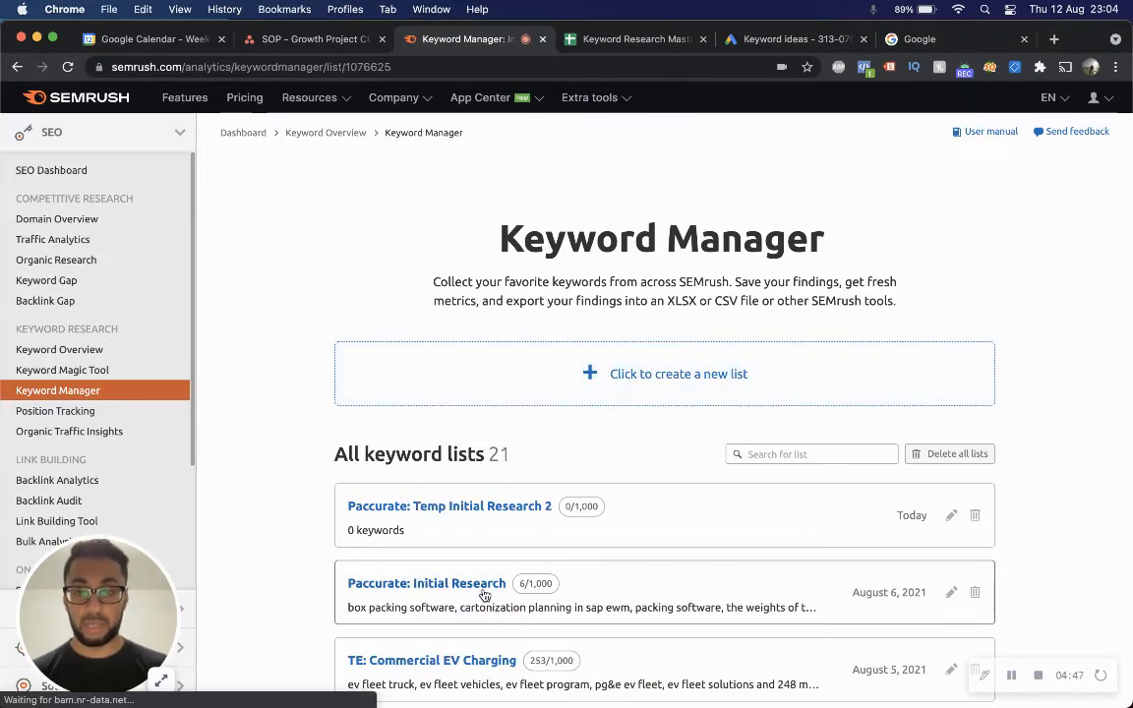
# Open the existing Paccurate: Initial Research list and examine its keywords.
pyautogui.click(482, 586)
pyautogui.scroll(-3, 568, 550)
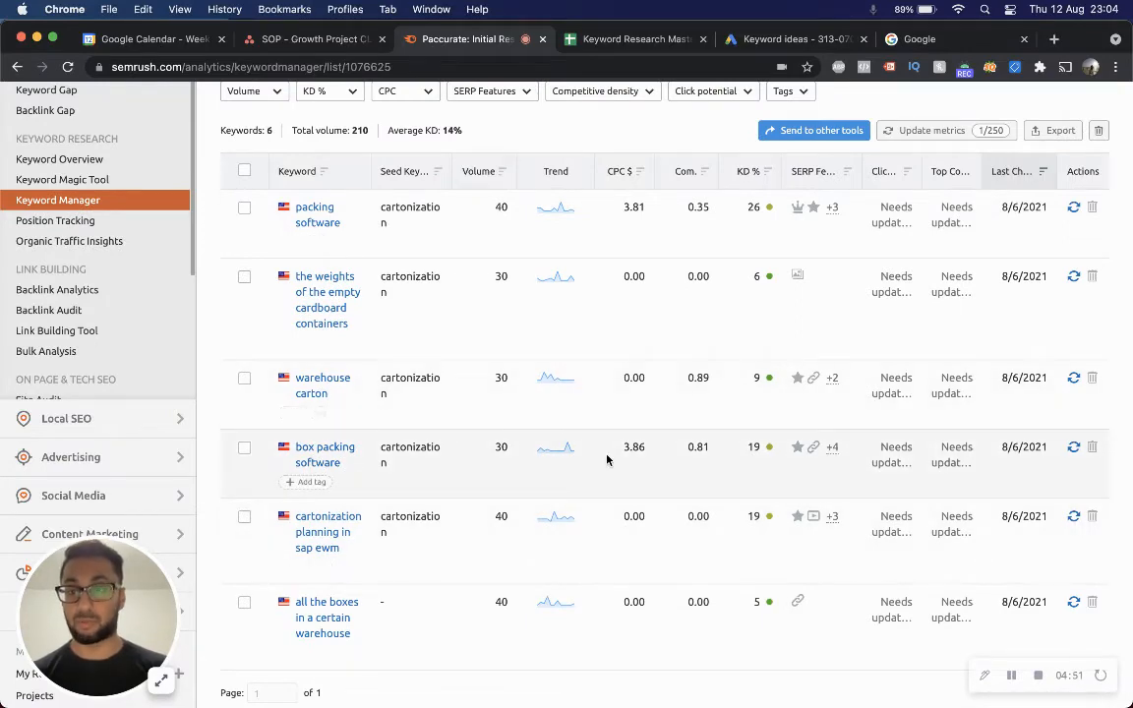
pyautogui.scroll(3, 569, 400)
pyautogui.scroll(1, 569, 400)
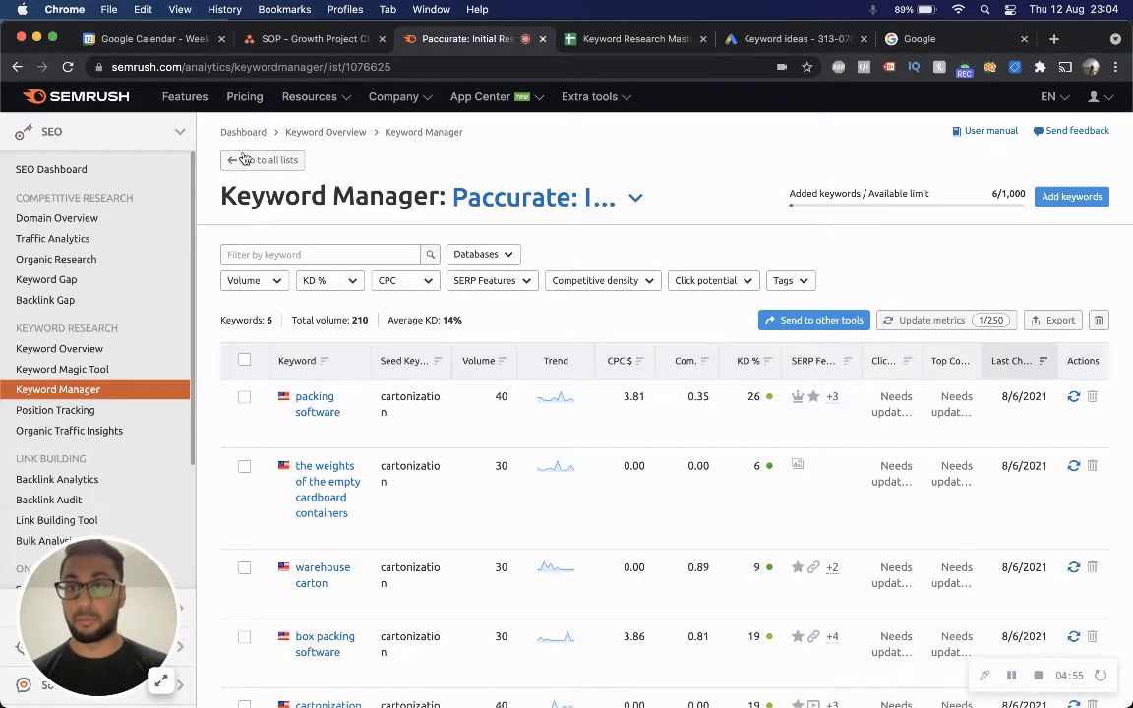
# Open the Paccurate: Temp Initial Research 2 list and add the copied keywords to it manually.
pyautogui.click(270, 160)
pyautogui.click(488, 506)
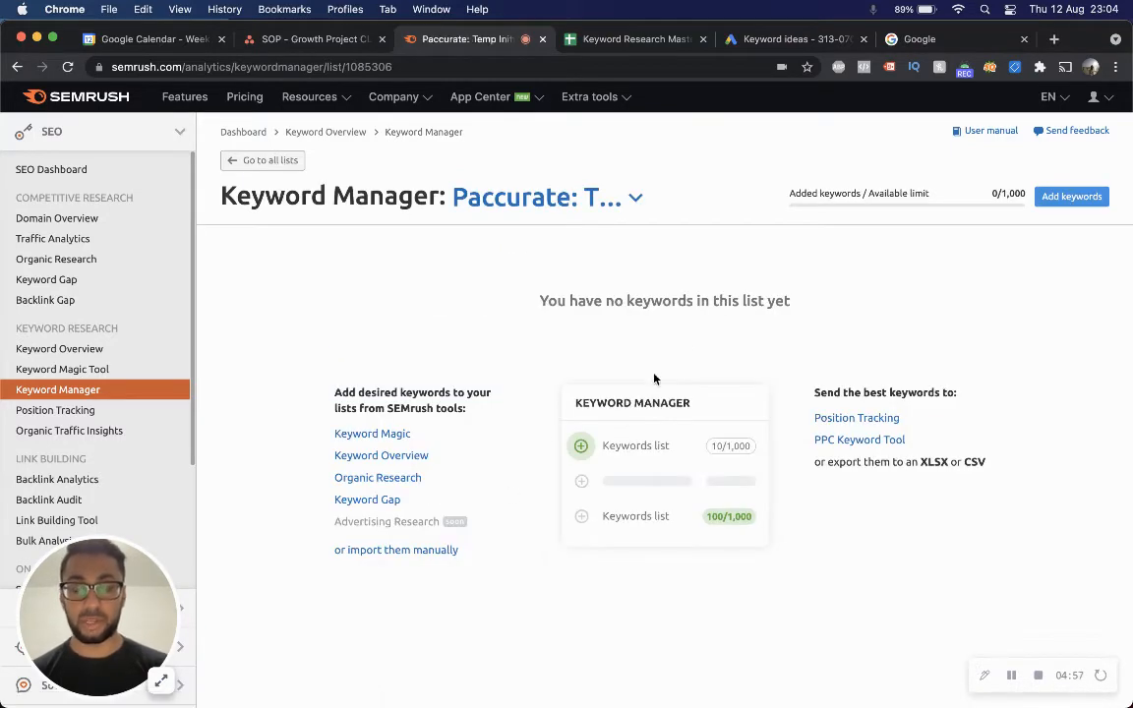
pyautogui.click(1067, 196)
pyautogui.click(559, 304)
pyautogui.press('super+v')
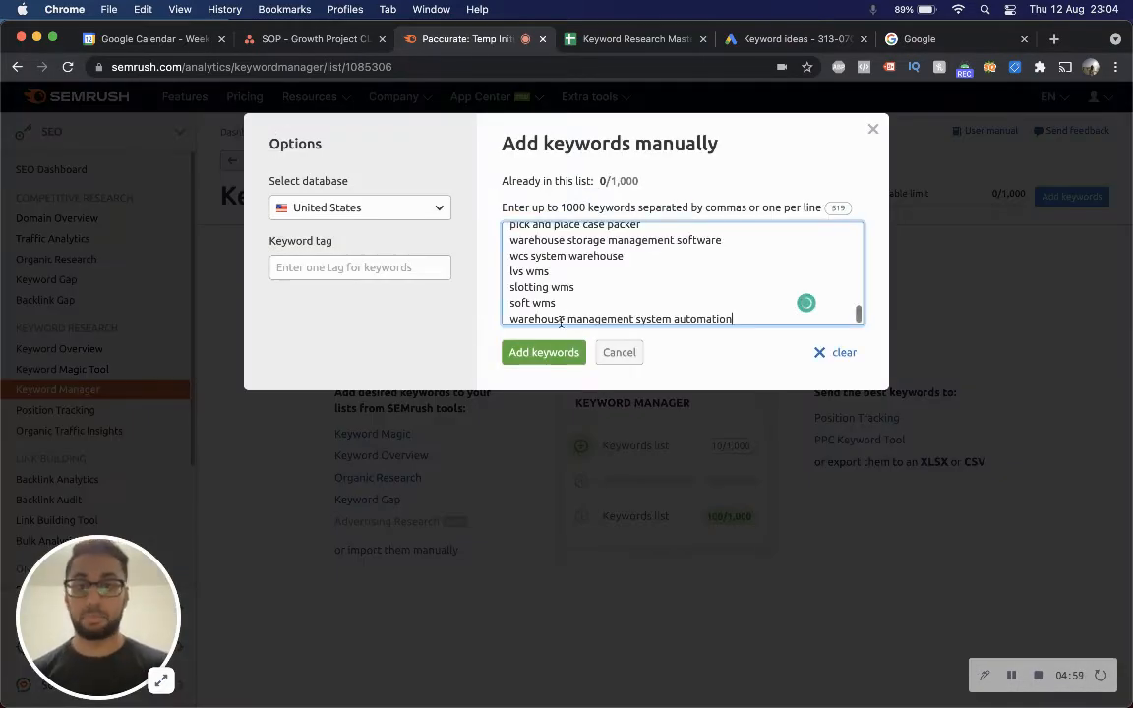
pyautogui.click(536, 353)
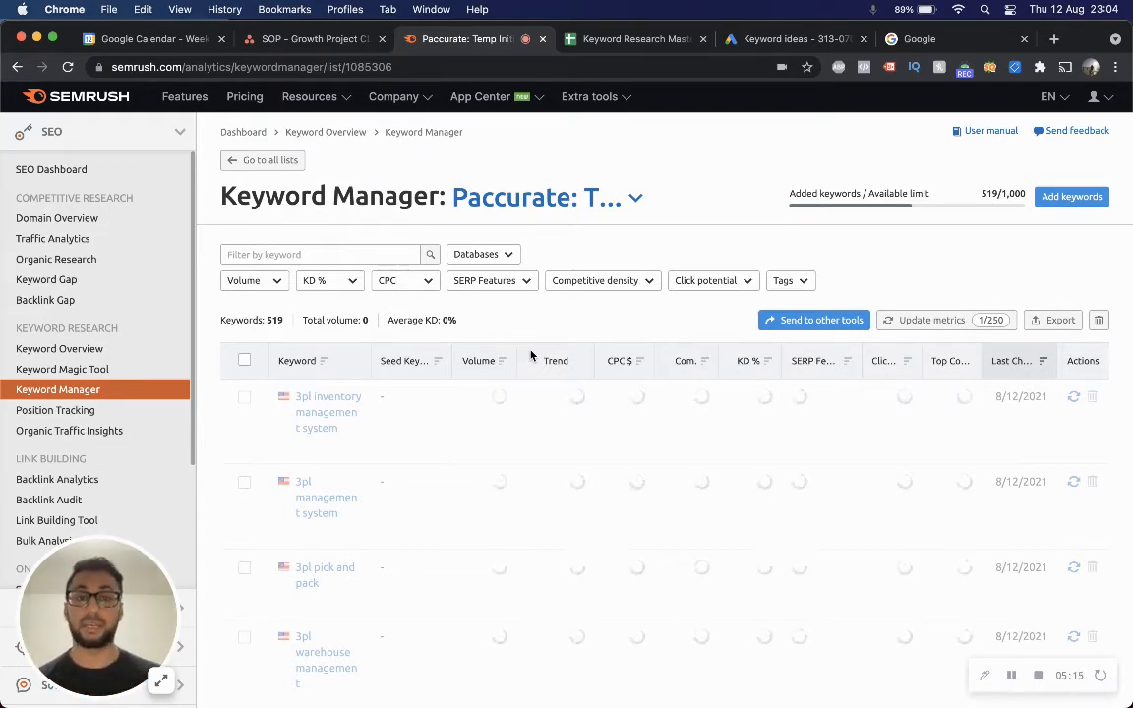
# Examine the keyword list alongside the Intent Buckets tab of the Keyword Research Master sheet.
pyautogui.scroll(-2, 531, 357)
pyautogui.scroll(-2, 529, 369)
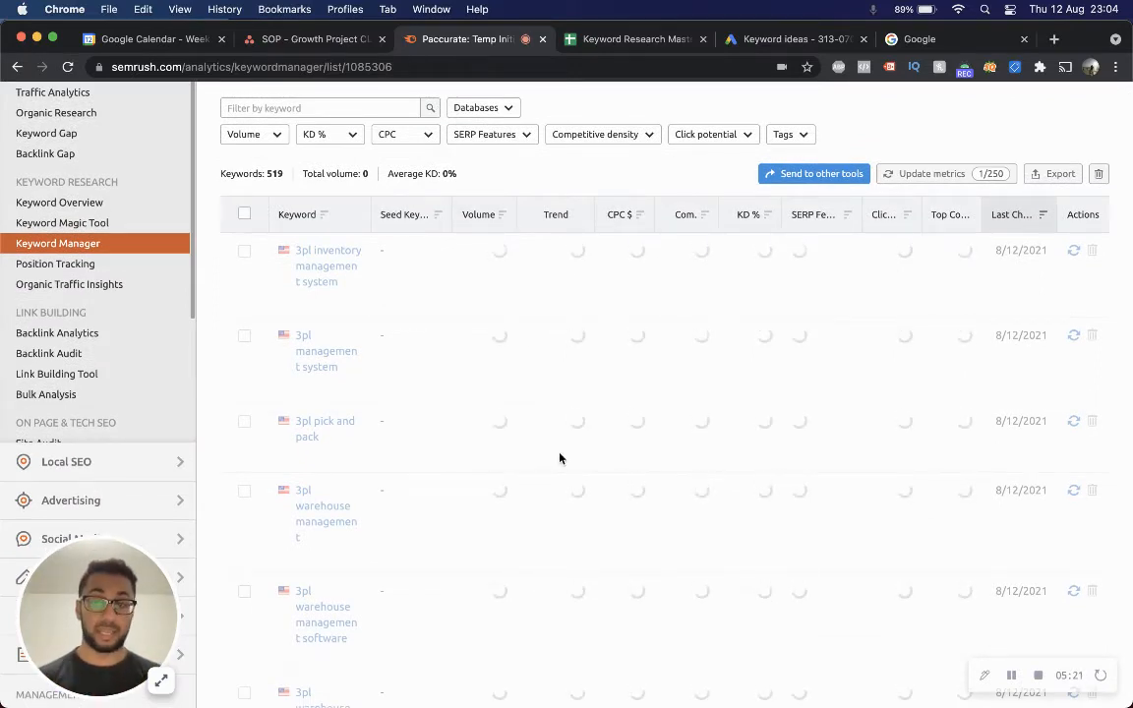
pyautogui.click(602, 38)
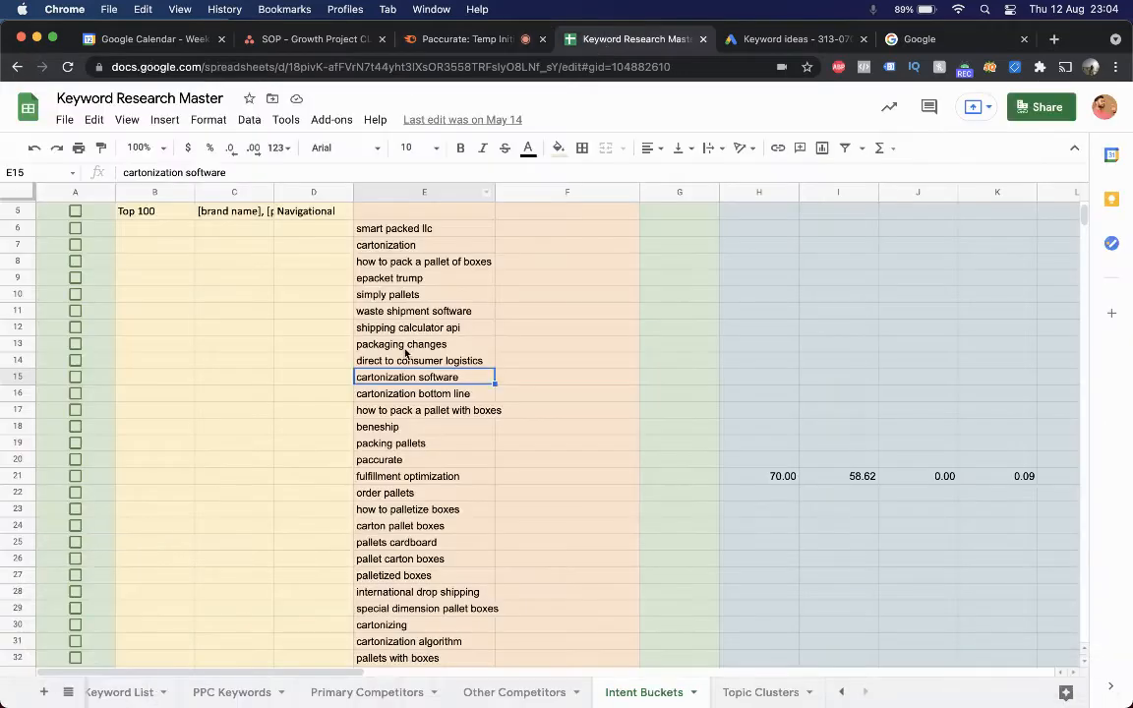
pyautogui.scroll(3, 500, 381)
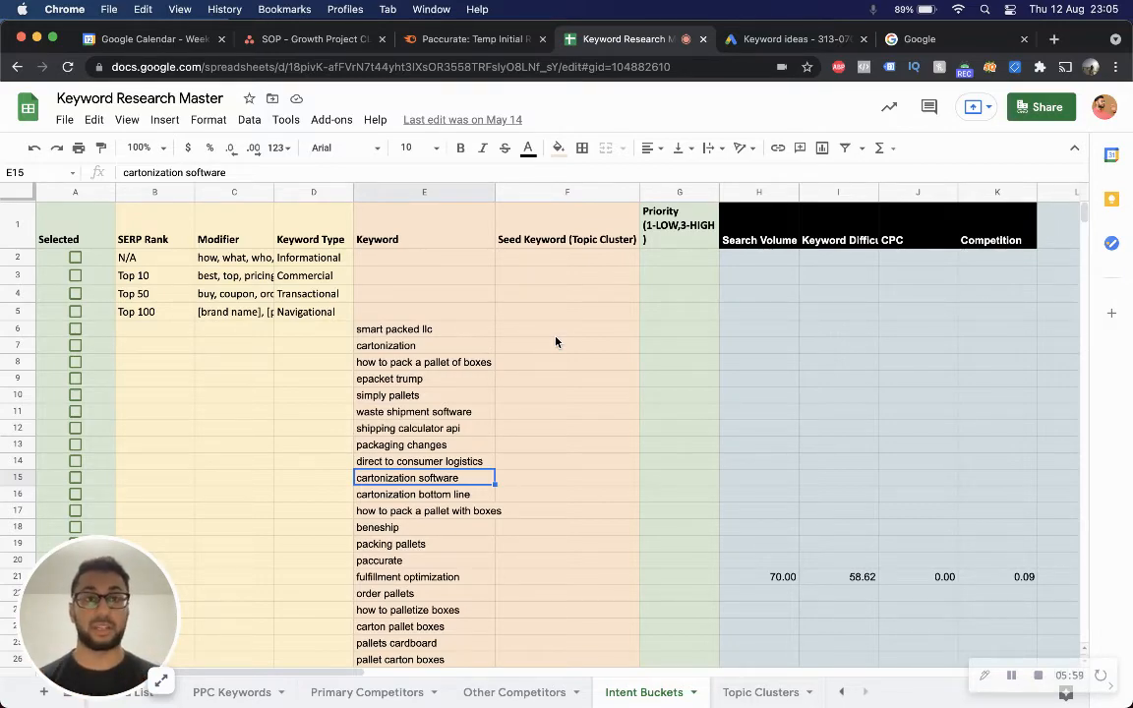
pyautogui.hotkey('ctrl', 'Up')
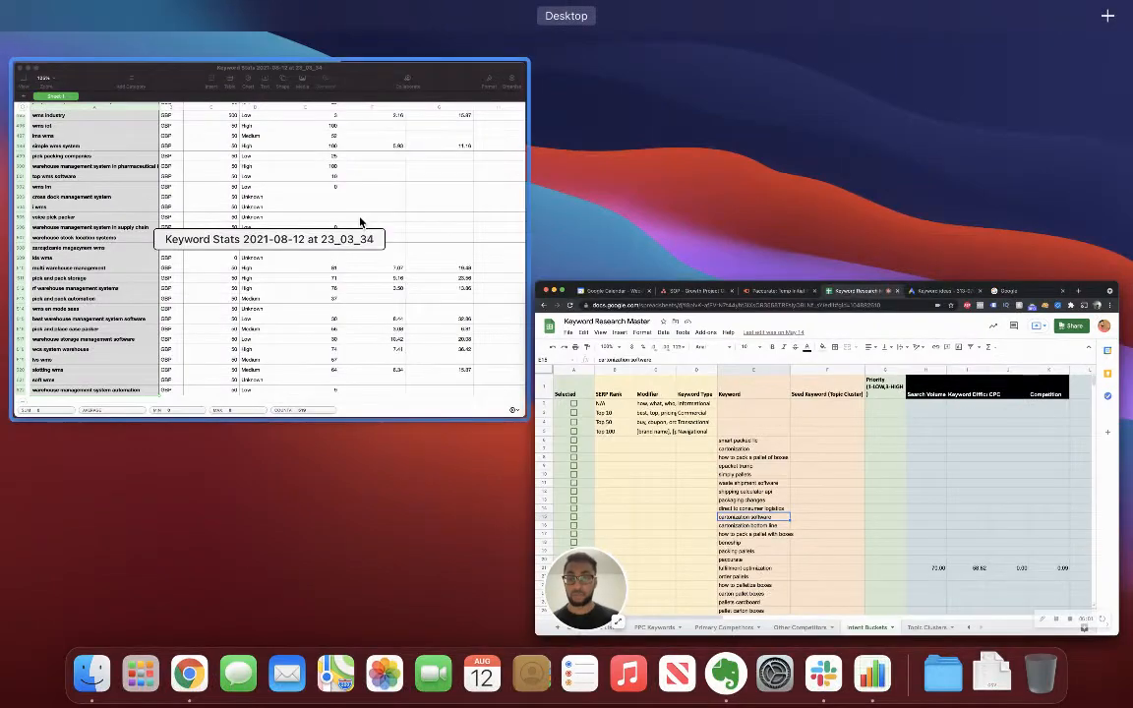
pyautogui.click(360, 223)
pyautogui.hotkey('ctrl', 'Up')
pyautogui.click(401, 236)
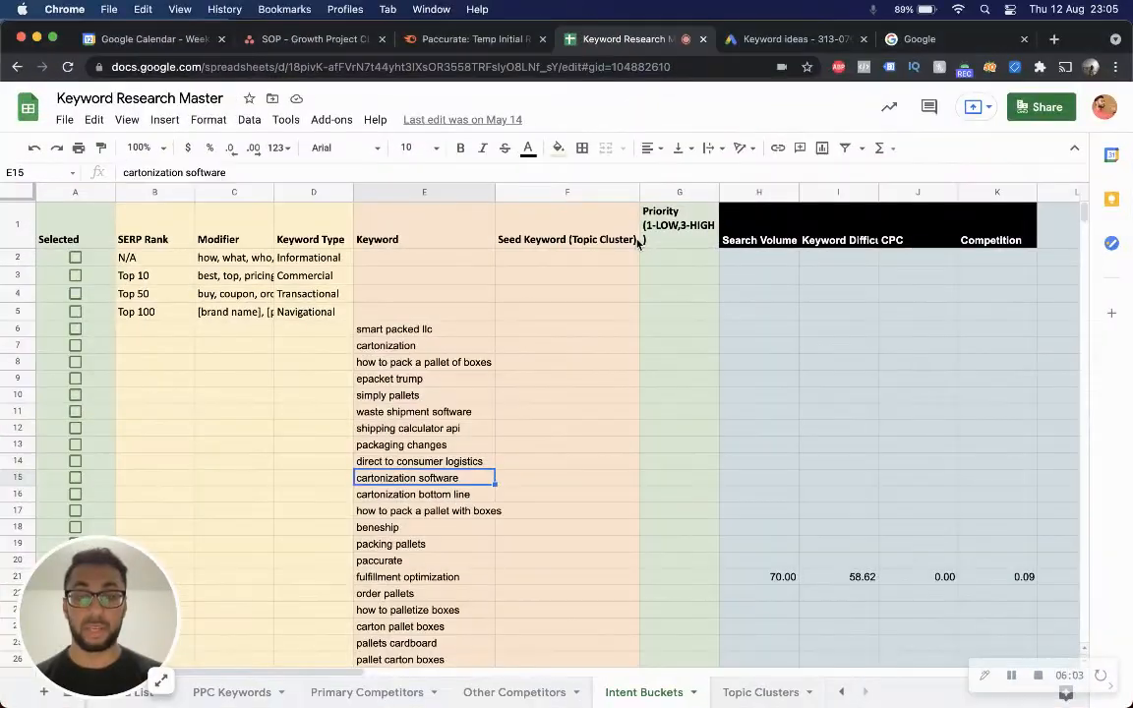
pyautogui.scroll(-2, 638, 245)
pyautogui.scroll(-1, 637, 245)
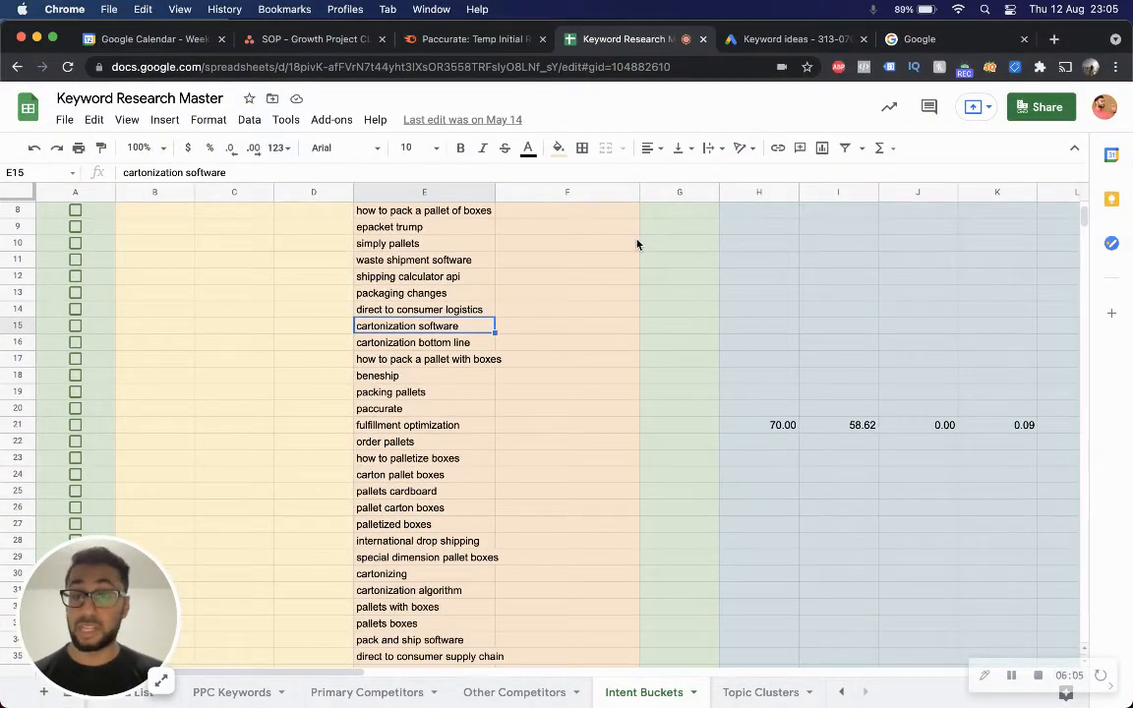
# Compare the Semrush keyword list with the selected keyword ideas in Keyword Planner.
pyautogui.click(473, 39)
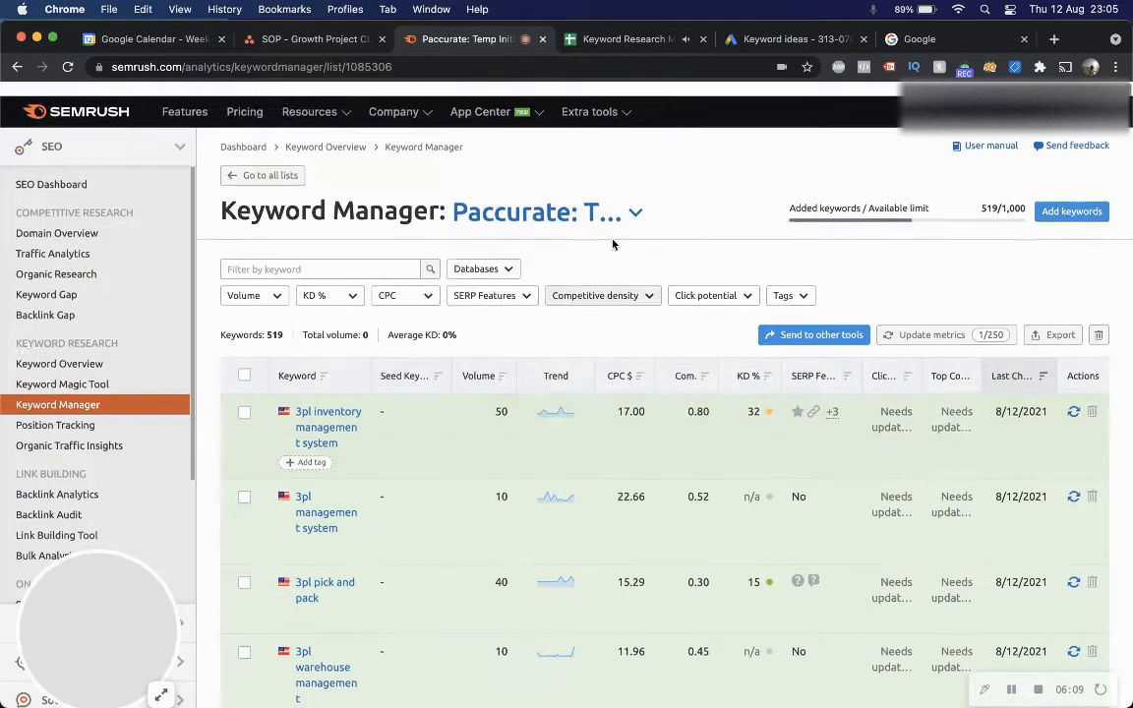
pyautogui.click(765, 45)
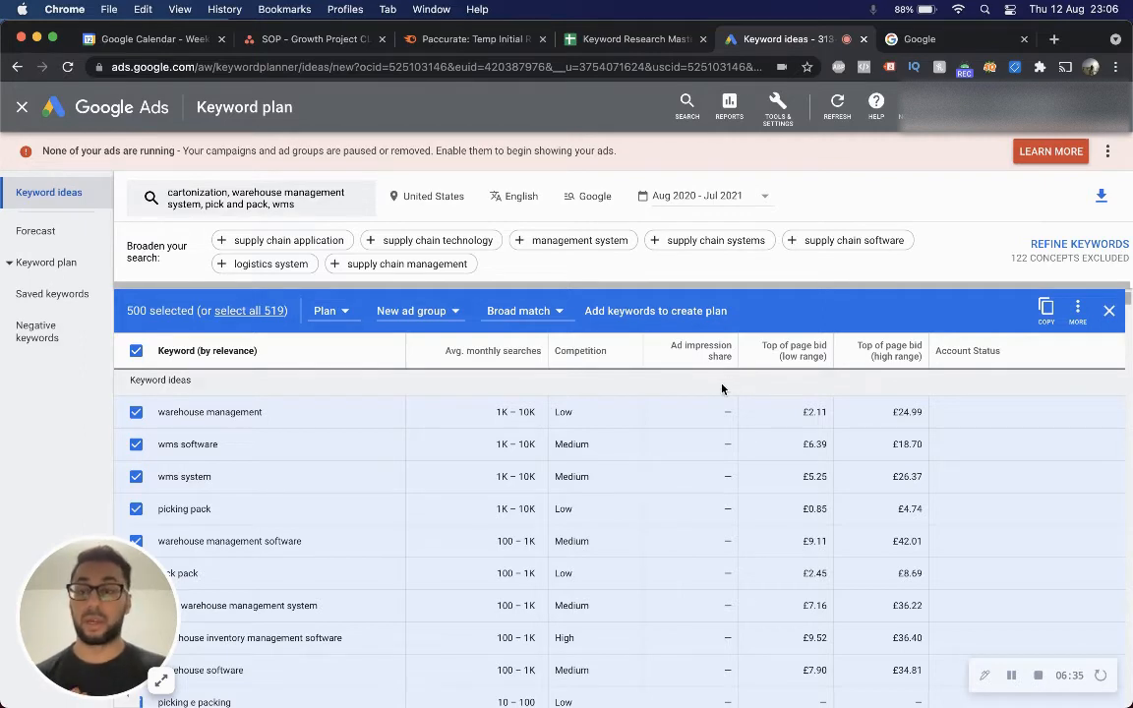
pyautogui.scroll(-2, 733, 414)
pyautogui.scroll(3, 740, 425)
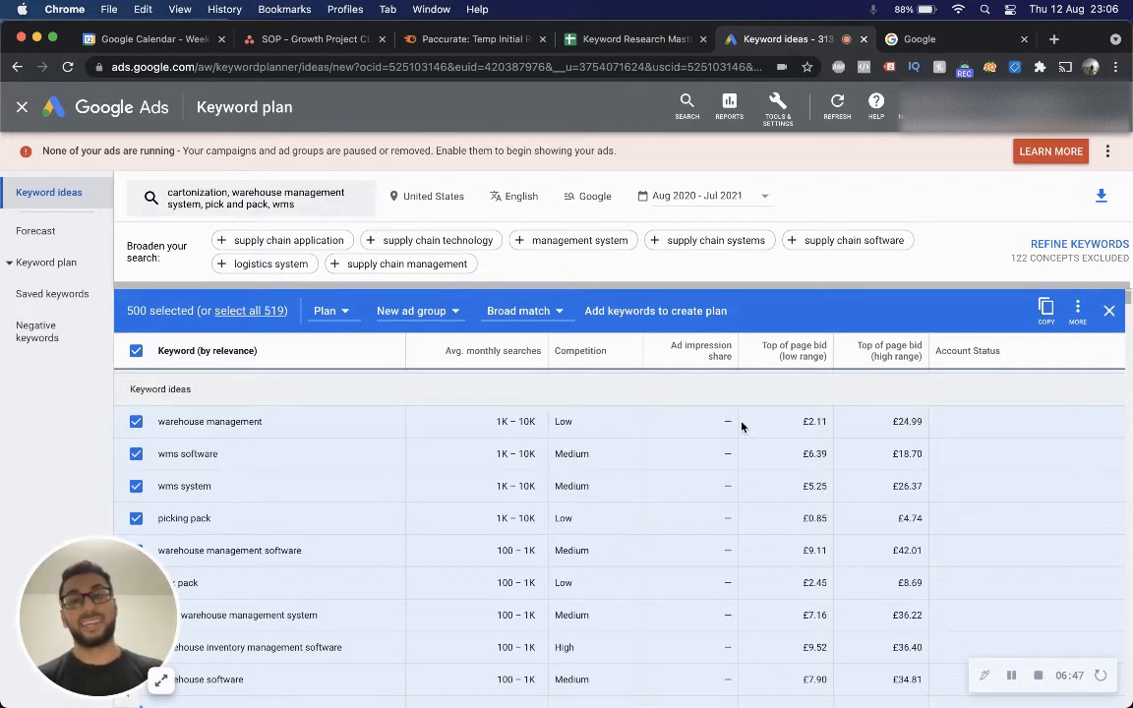
pyautogui.scroll(-1, 689, 378)
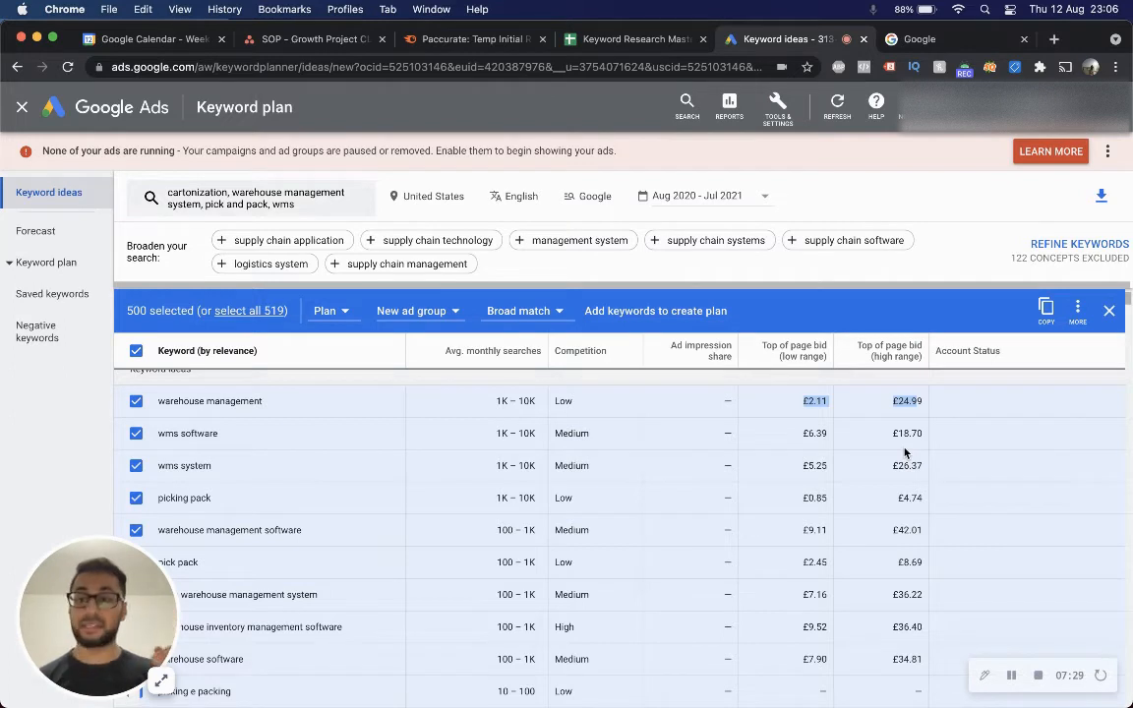
pyautogui.scroll(-1, 905, 453)
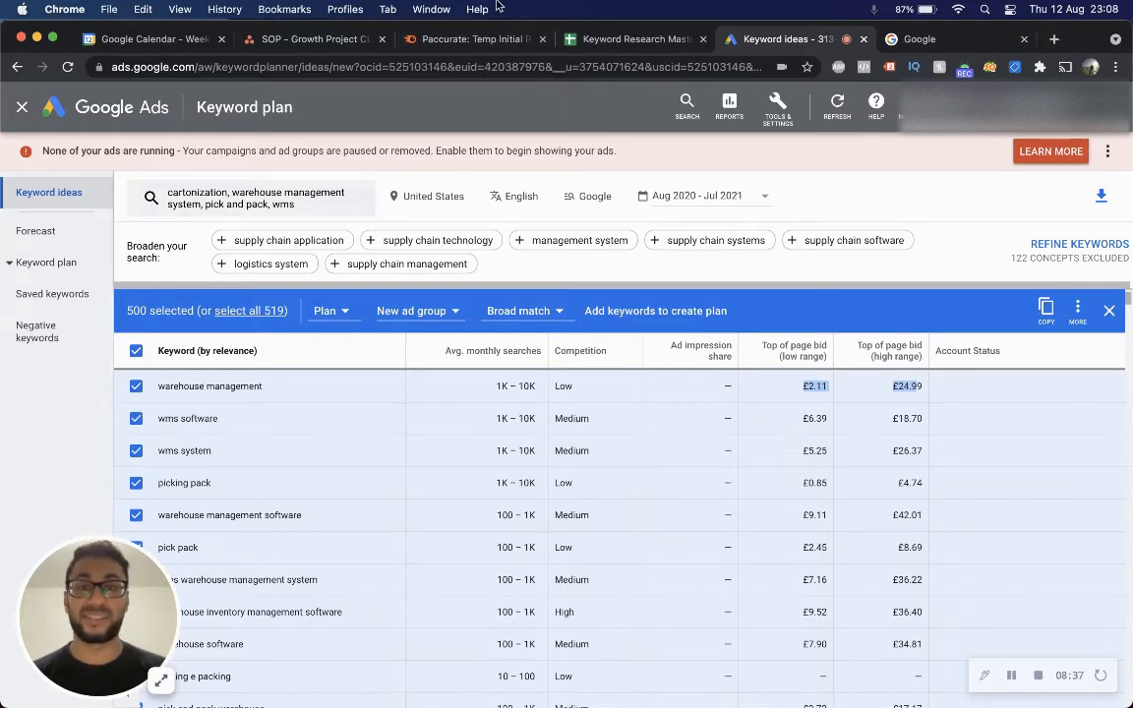
# Sort the Semrush keyword list by CPC.
pyautogui.click(483, 41)
pyautogui.scroll(-3, 577, 481)
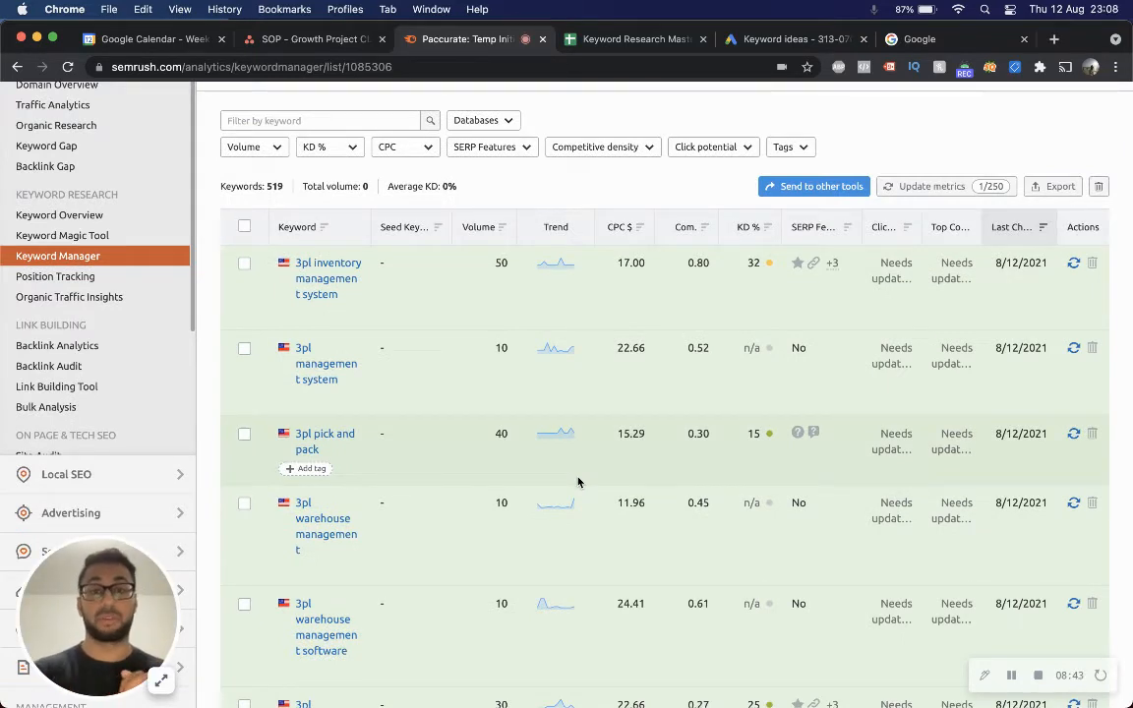
pyautogui.click(632, 227)
# Scroll through the CPC-sorted keywords to examine the highest-cost terms.
pyautogui.scroll(-4, 630, 428)
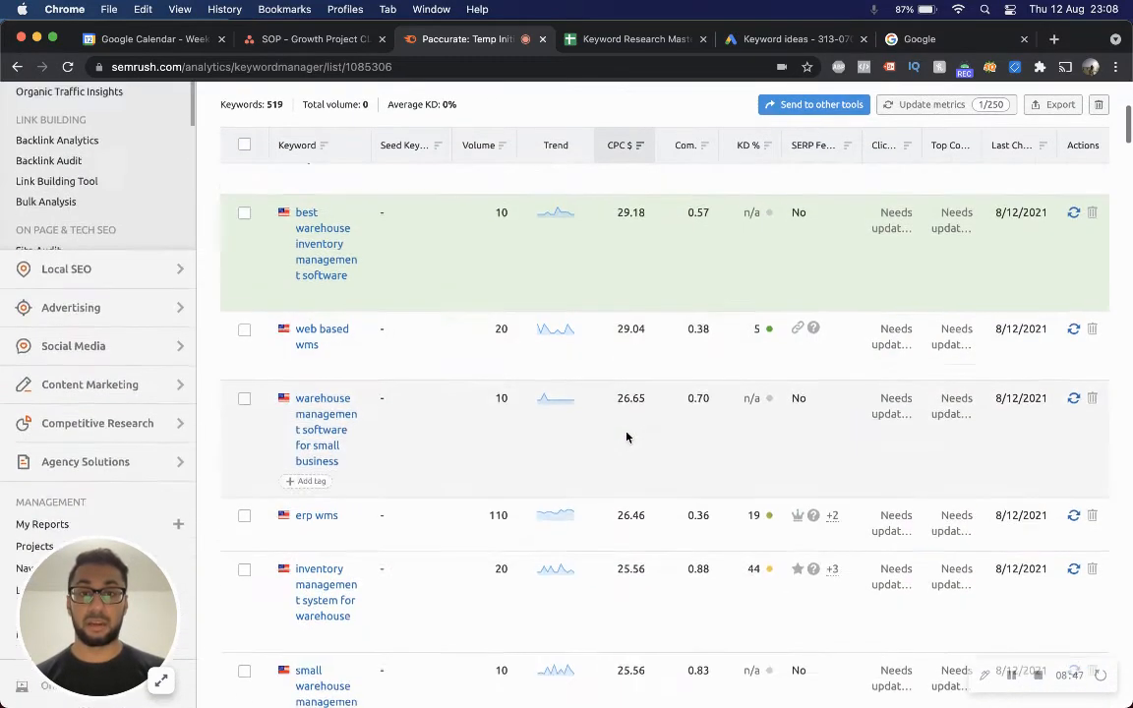
pyautogui.scroll(2, 630, 433)
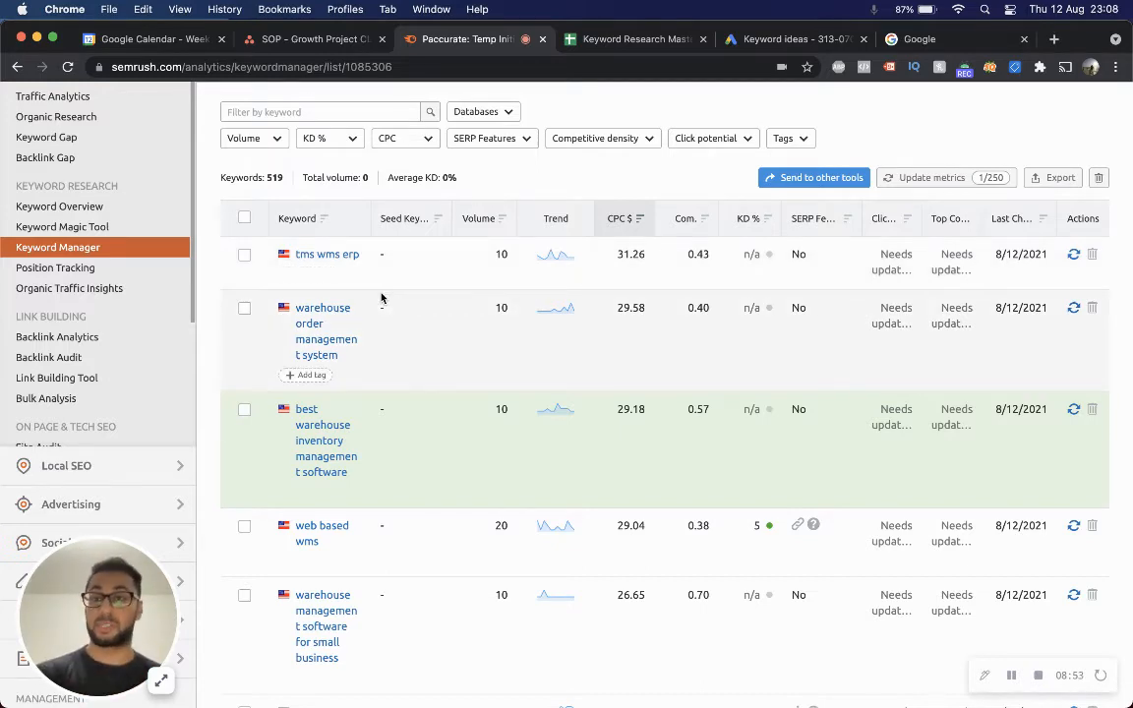
pyautogui.scroll(-2, 382, 298)
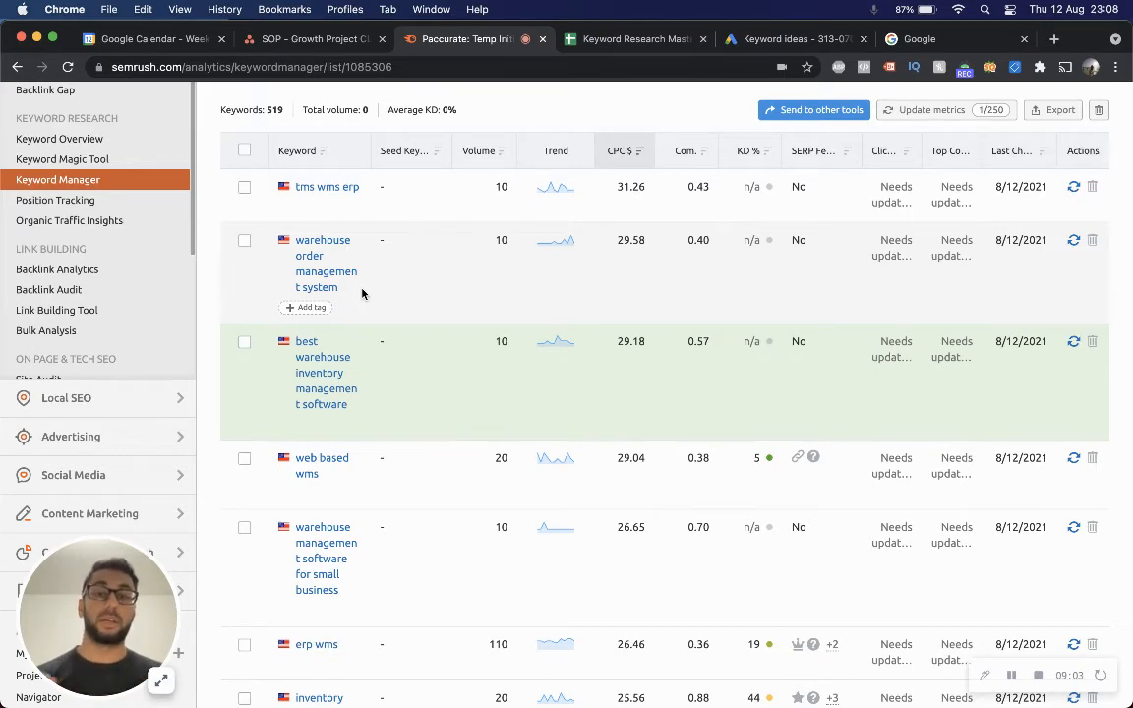
pyautogui.scroll(-3, 361, 294)
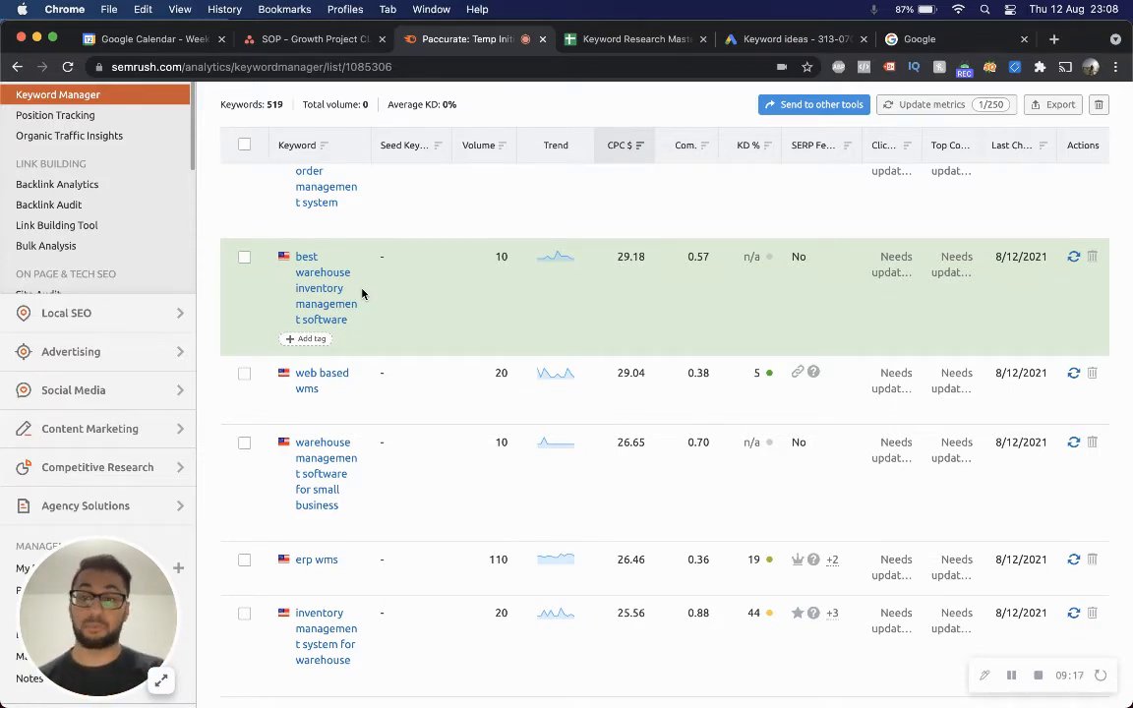
pyautogui.scroll(-3, 362, 293)
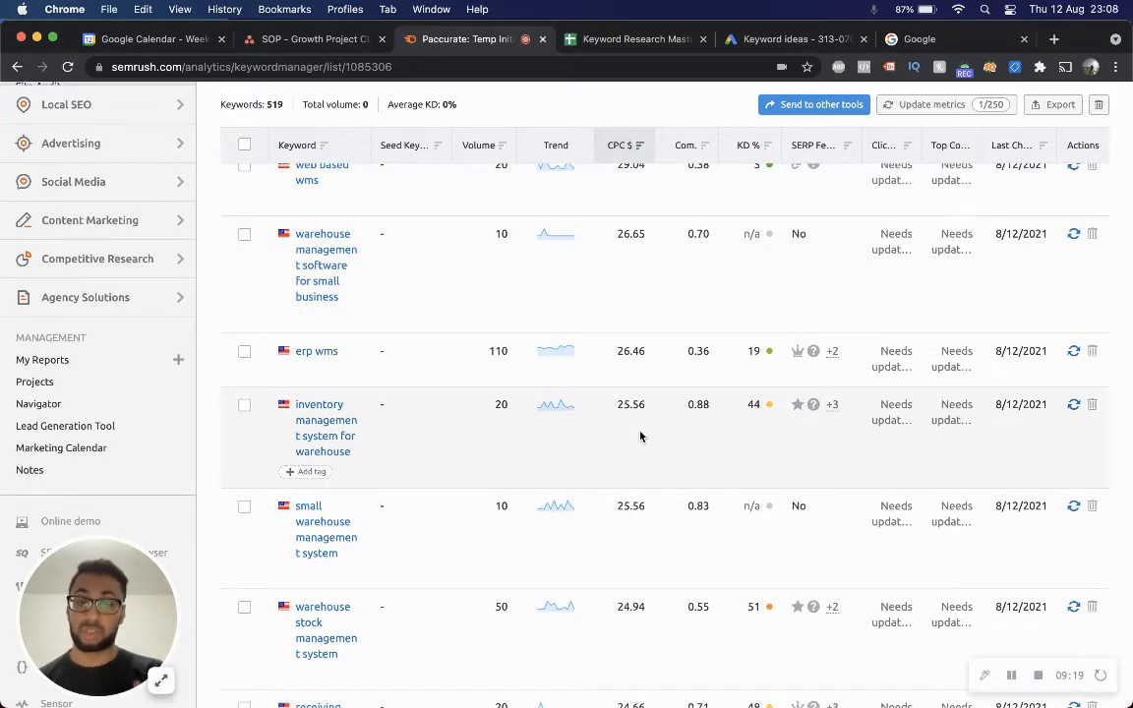
pyautogui.scroll(-7, 641, 436)
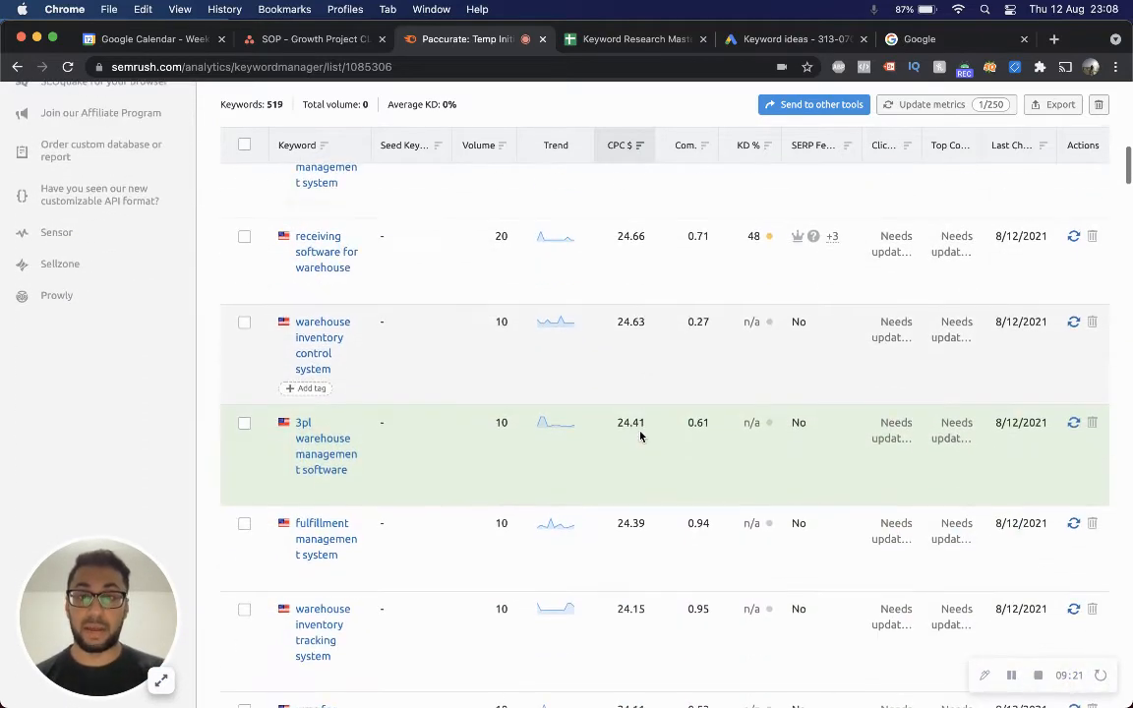
pyautogui.scroll(-2, 653, 378)
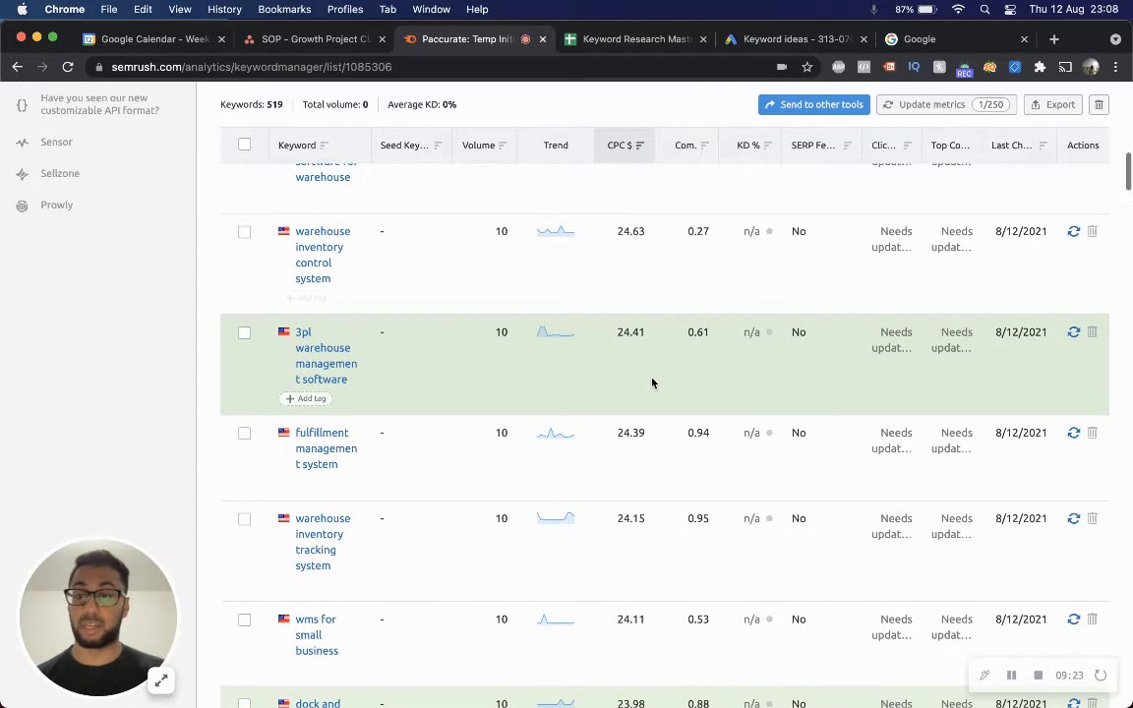
pyautogui.scroll(-4, 653, 383)
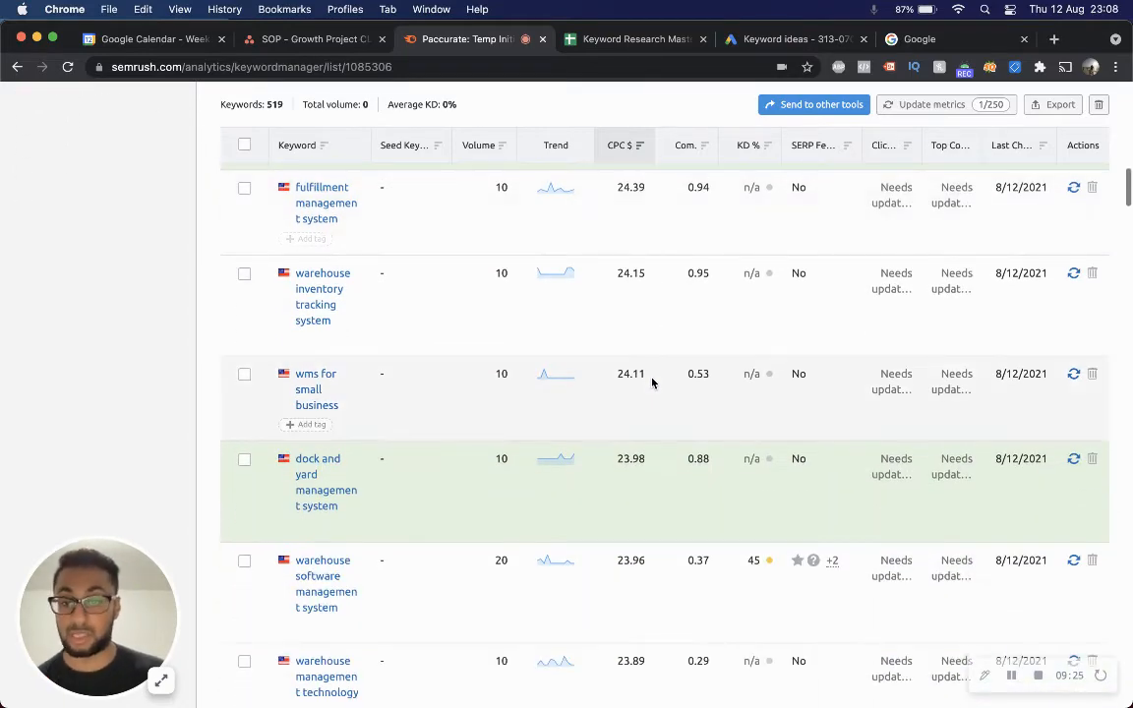
pyautogui.scroll(-5, 652, 383)
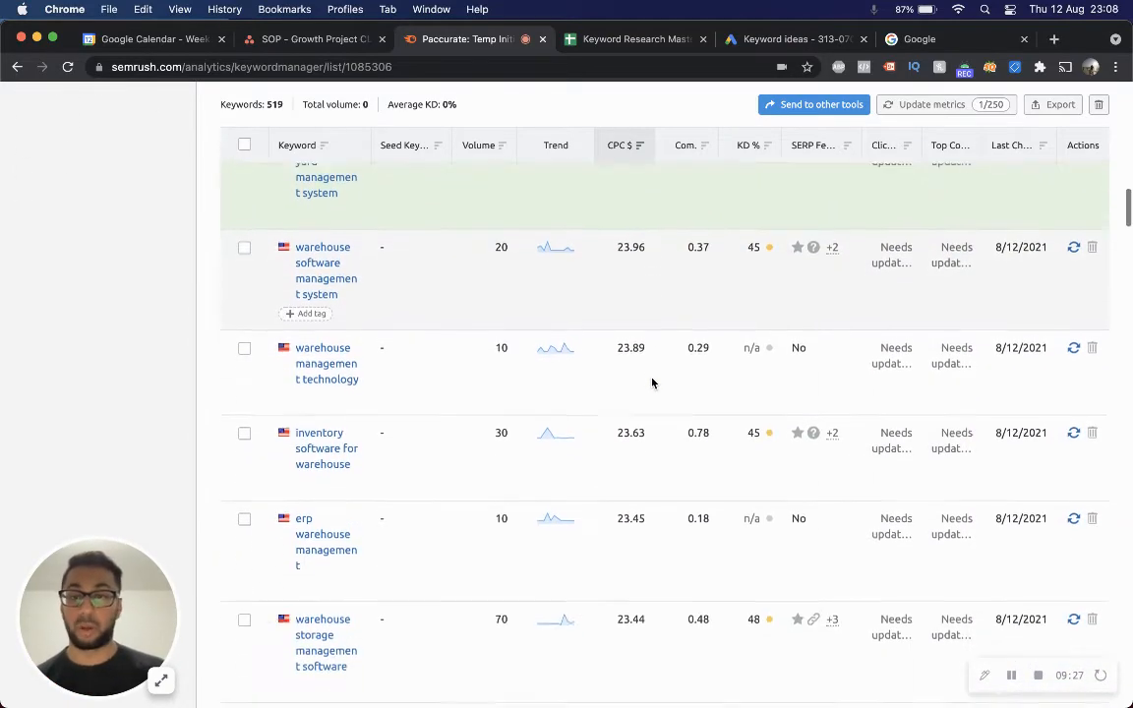
pyautogui.scroll(-3, 653, 382)
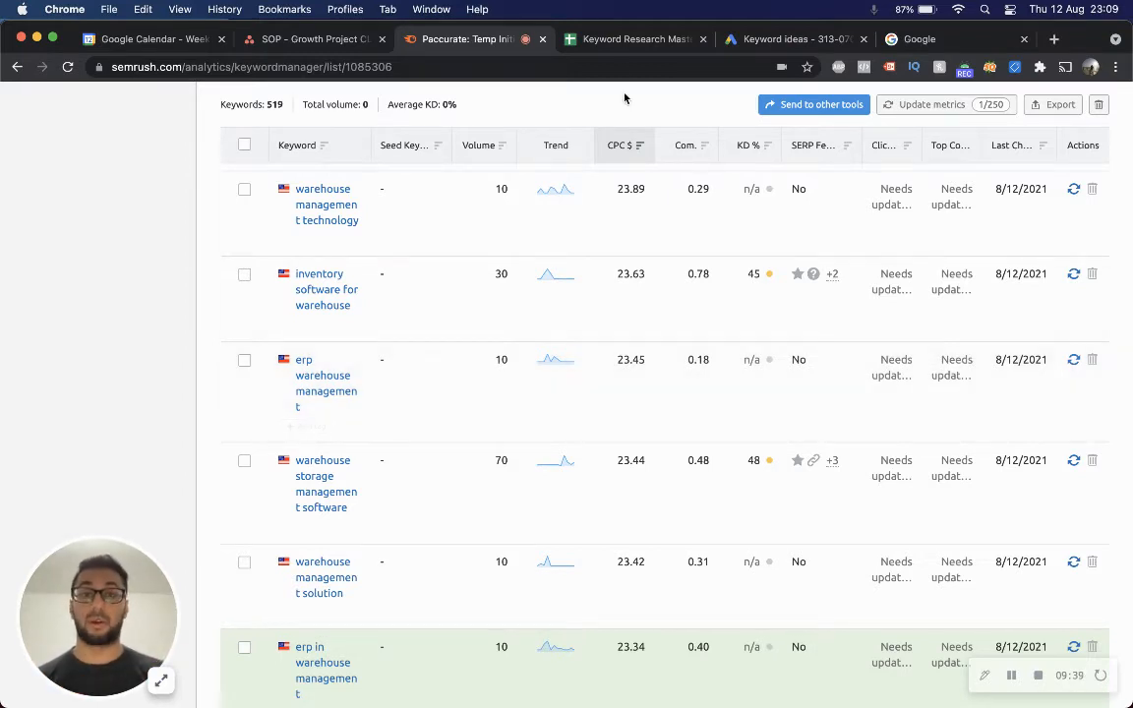
# Filter the keyword list to a KD custom range of up to 60%.
pyautogui.click(568, 41)
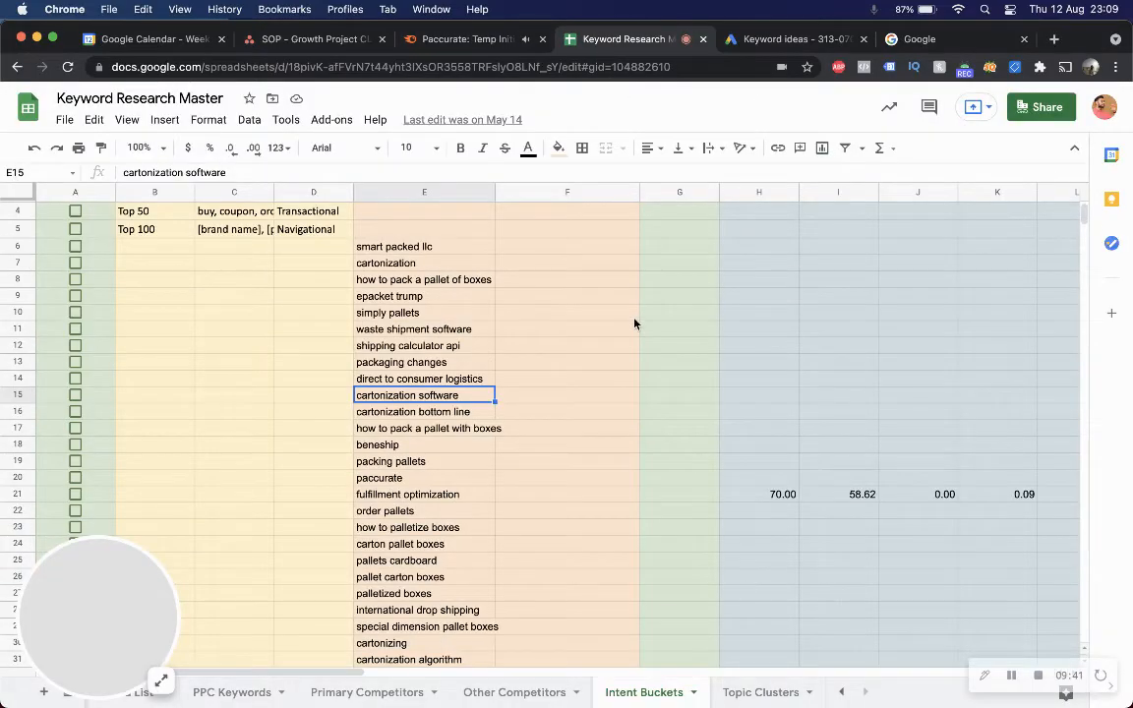
pyautogui.click(462, 39)
pyautogui.scroll(15, 441, 330)
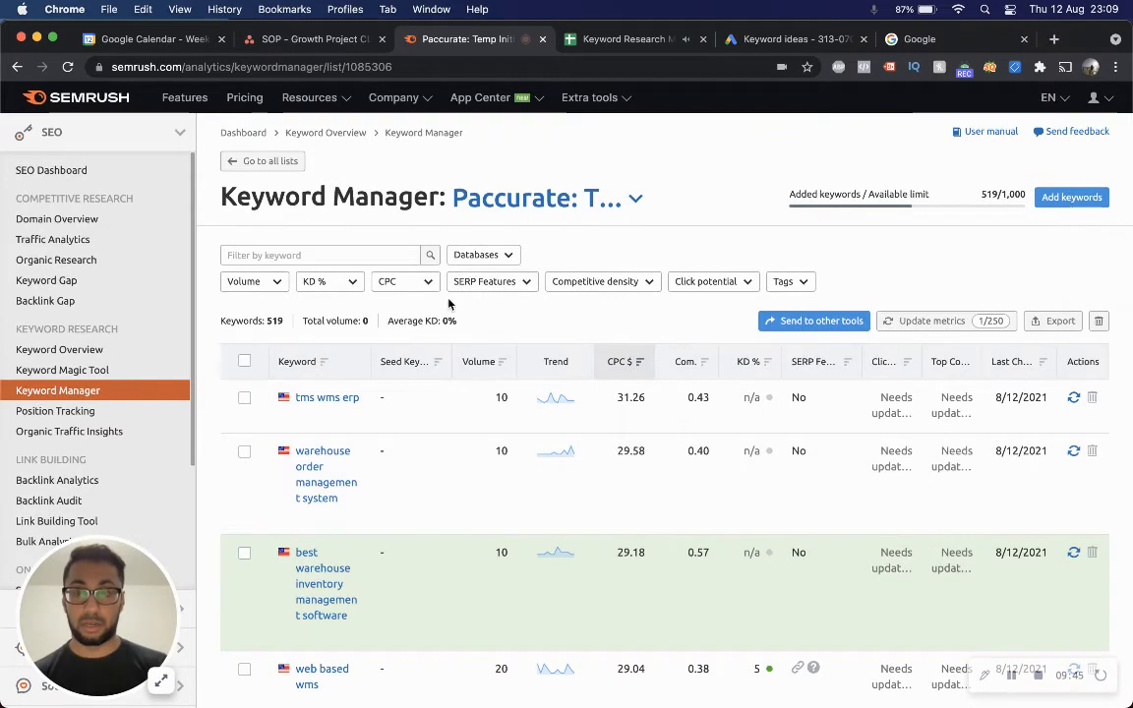
pyautogui.click(324, 282)
pyautogui.click(332, 462)
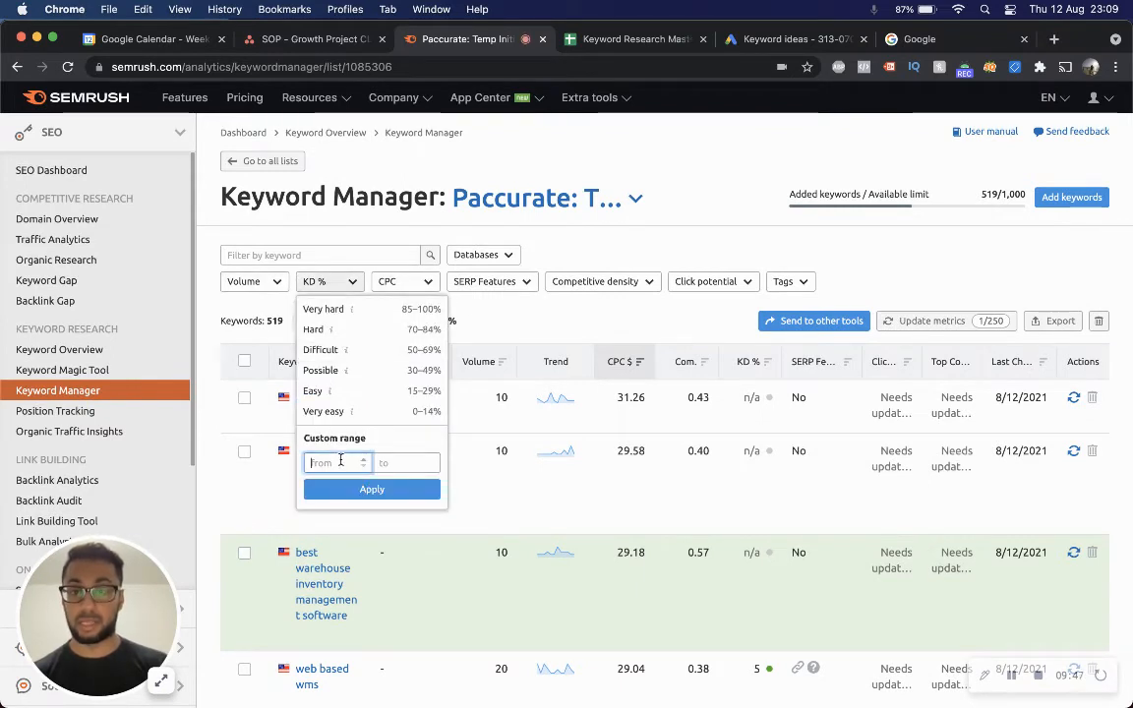
pyautogui.click(384, 459)
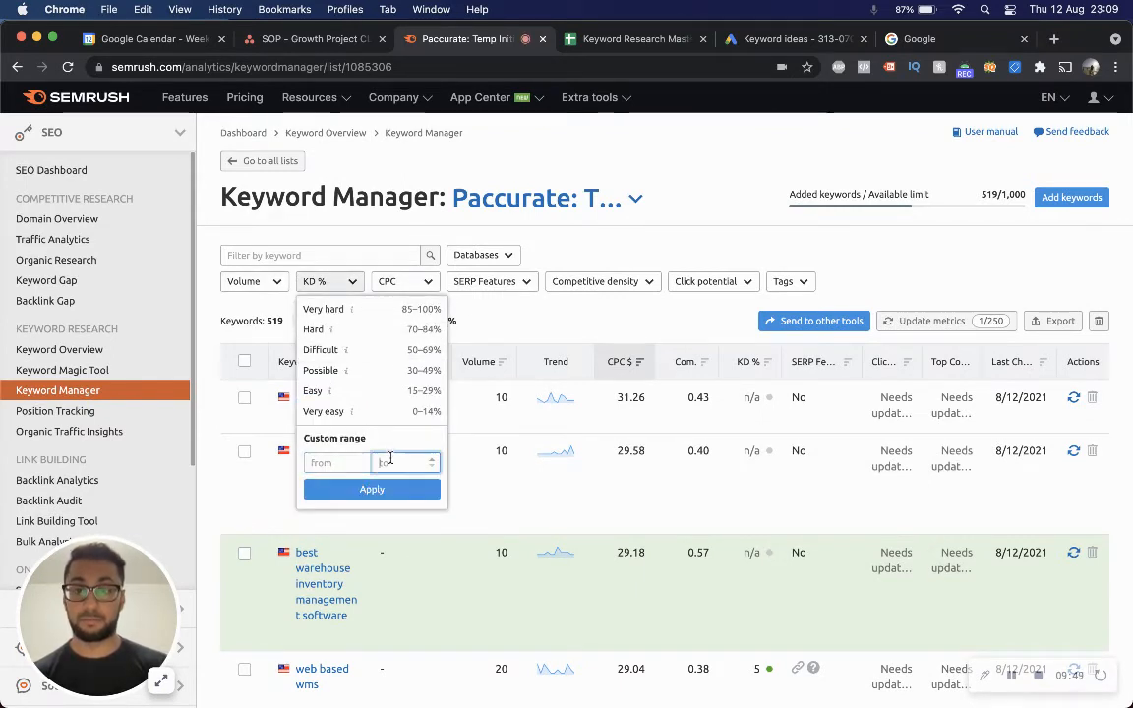
pyautogui.write('60')
pyautogui.click(371, 490)
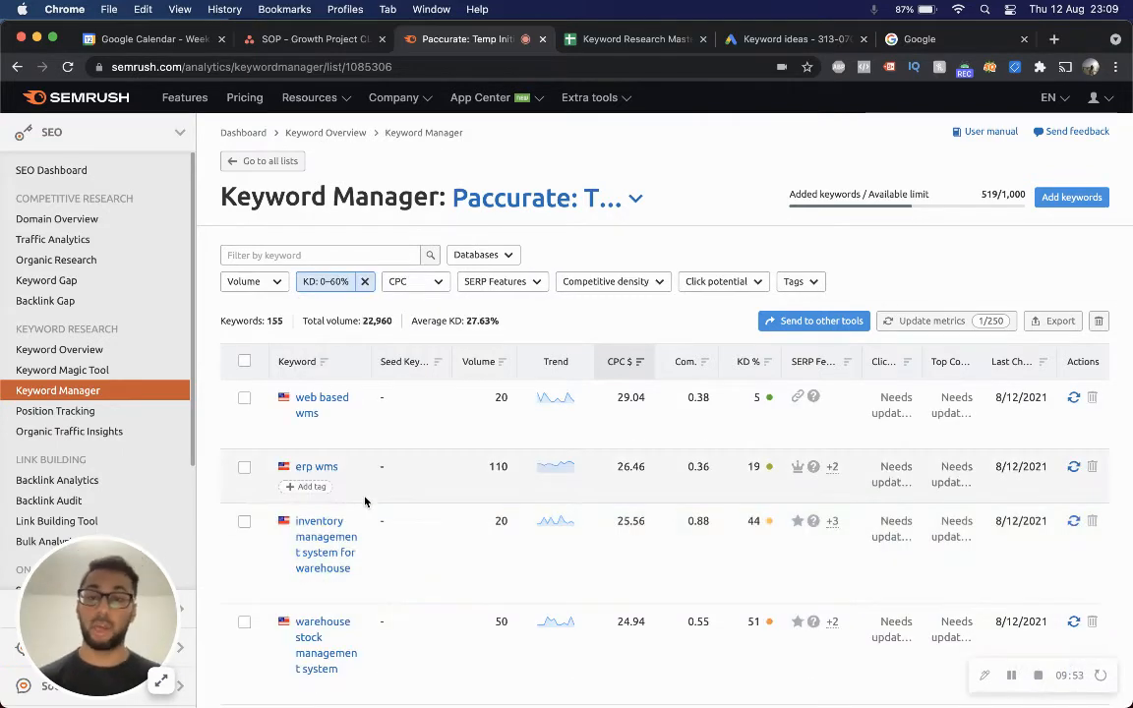
# Sort the filtered keywords by search volume, highest first.
pyautogui.click(248, 281)
pyautogui.click(249, 460)
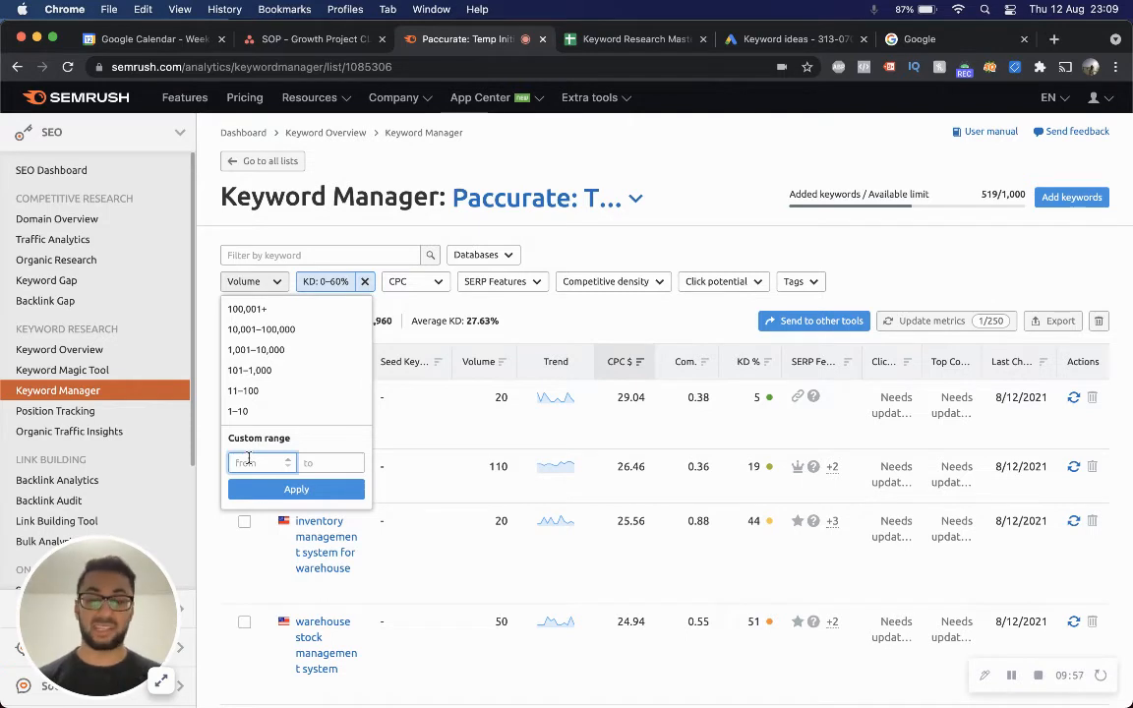
pyautogui.write('1')
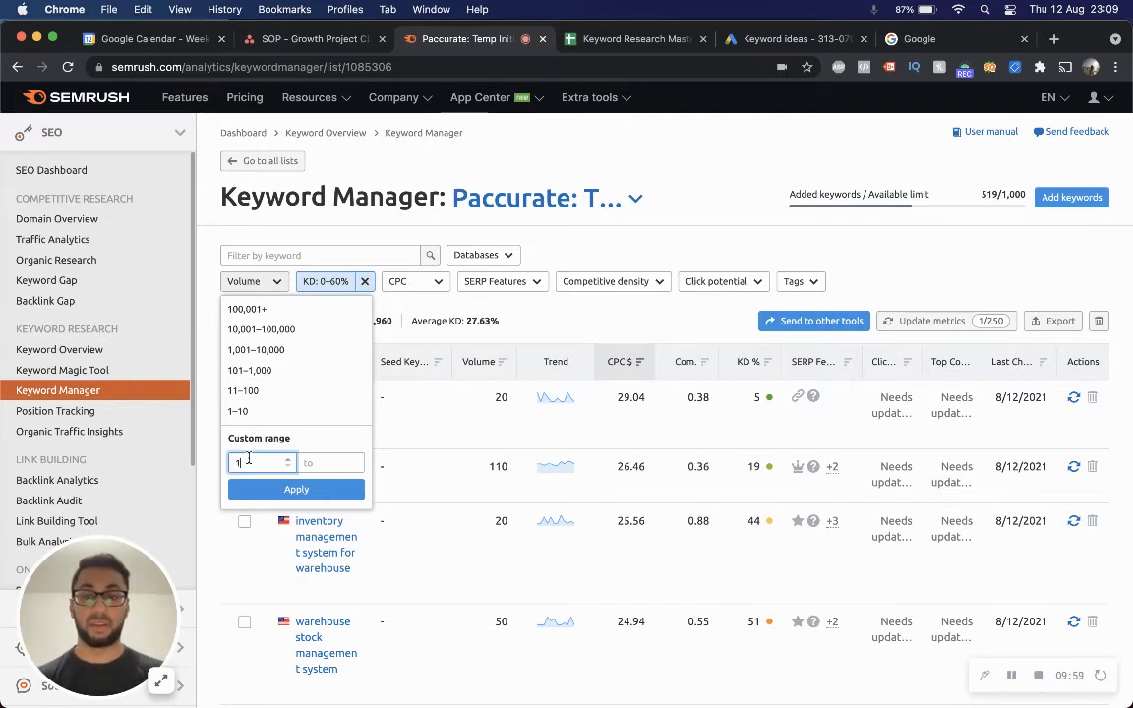
pyautogui.click(480, 361)
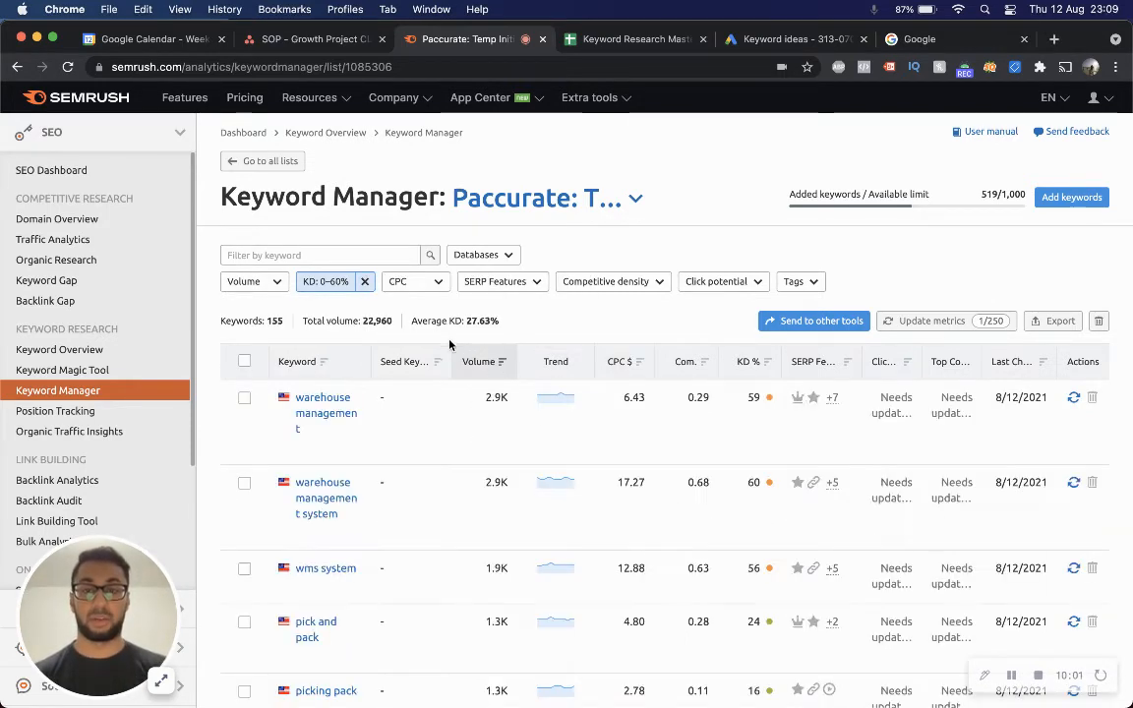
# Filter the list to keywords with a volume of at least 500.
pyautogui.scroll(-2, 326, 397)
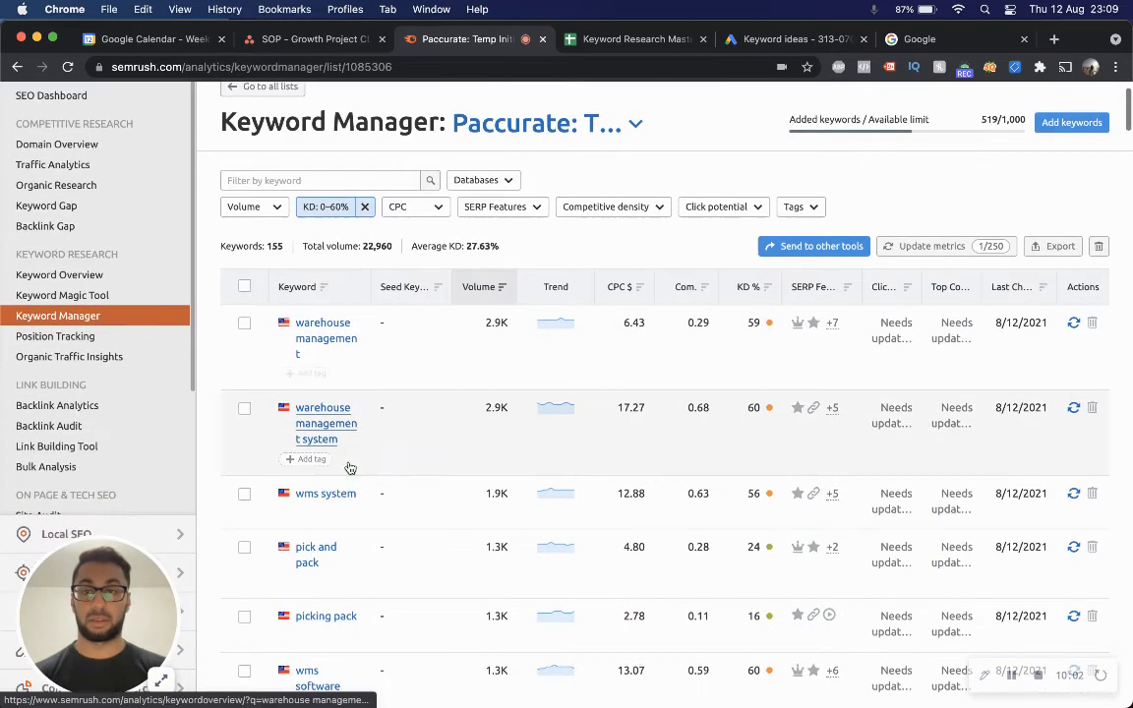
pyautogui.click(252, 207)
pyautogui.click(398, 226)
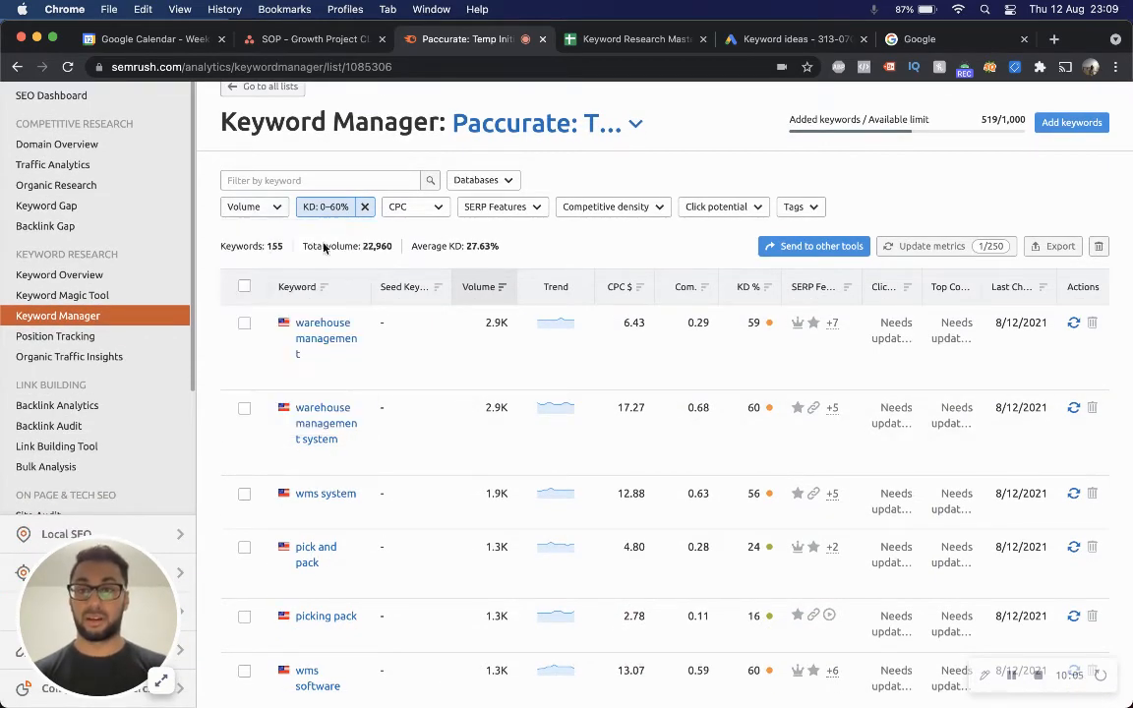
pyautogui.click(252, 207)
pyautogui.click(258, 388)
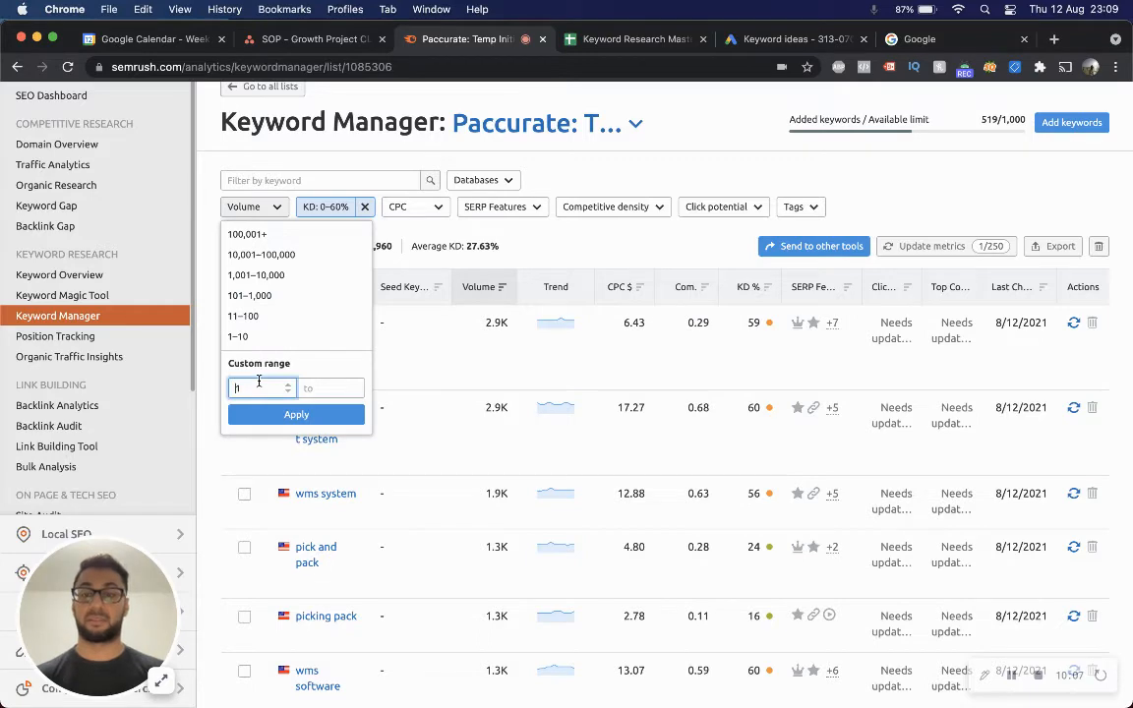
pyautogui.press('BackSpace')
pyautogui.write('500')
pyautogui.click(296, 414)
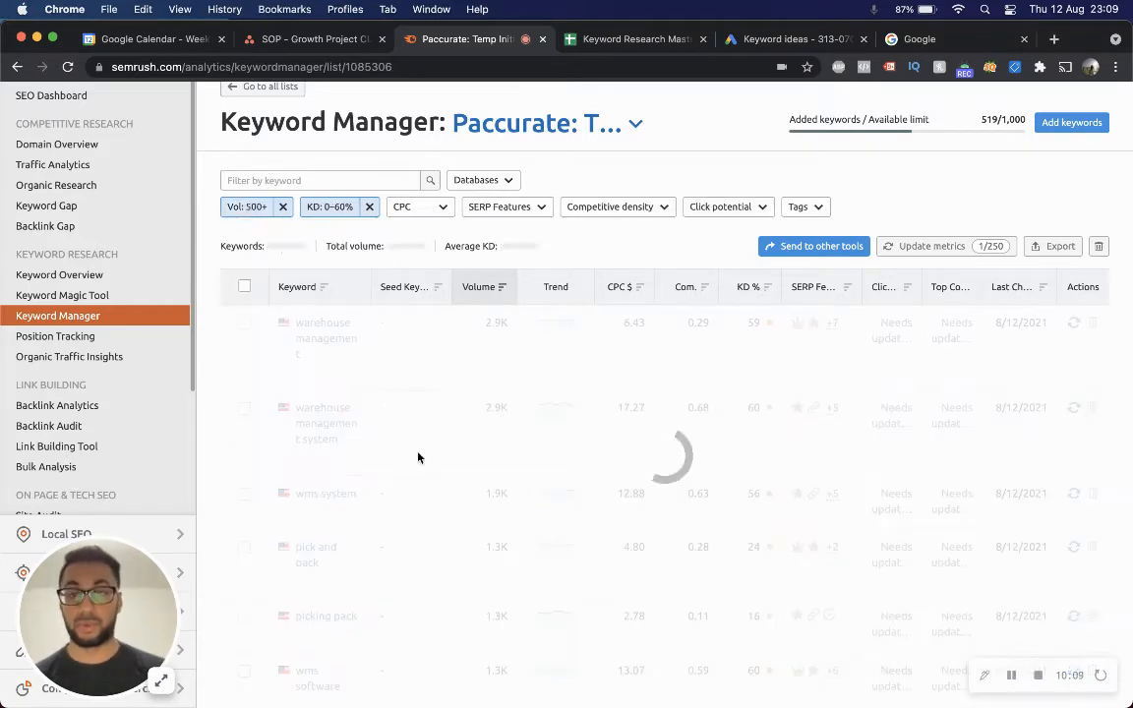
pyautogui.scroll(-3, 417, 437)
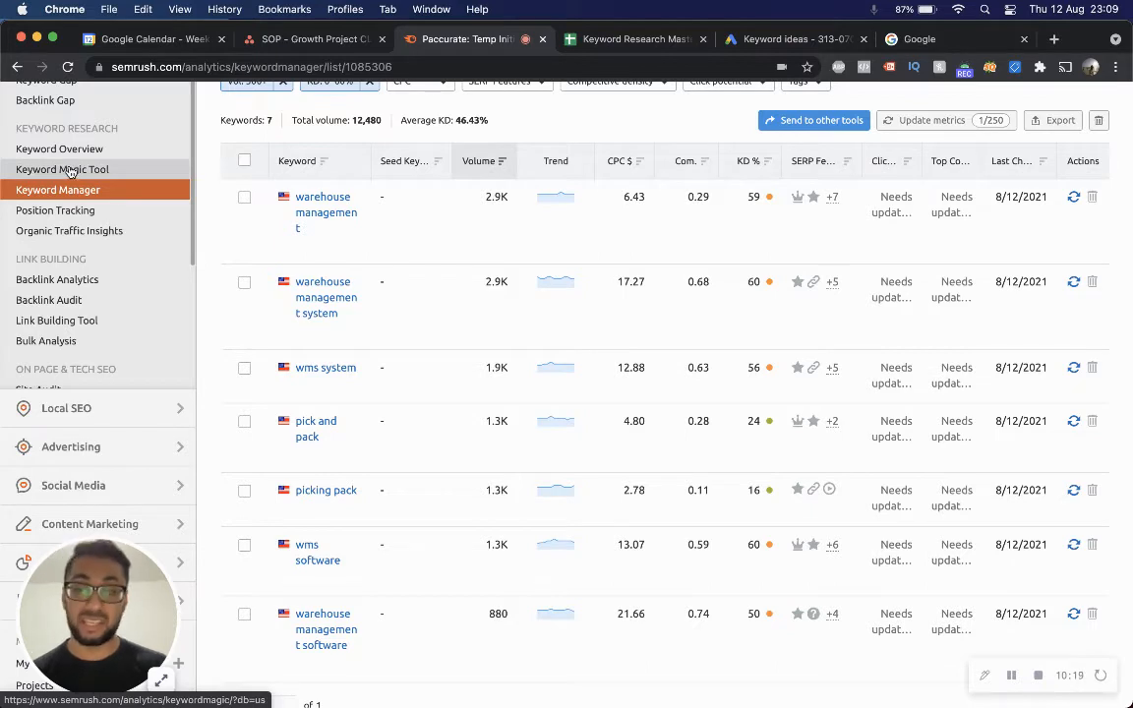
# Open the Keyword Magic Tool and search for "warehouse management system" in the US database.
pyautogui.scroll(2, 460, 410)
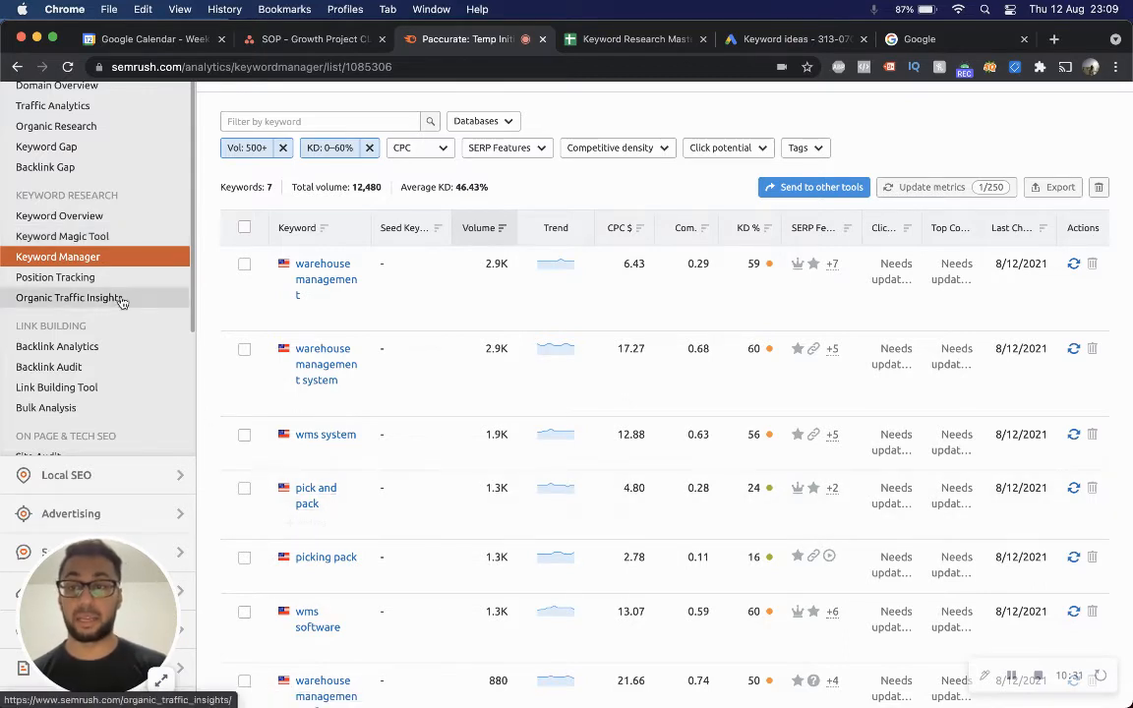
pyautogui.click(69, 239)
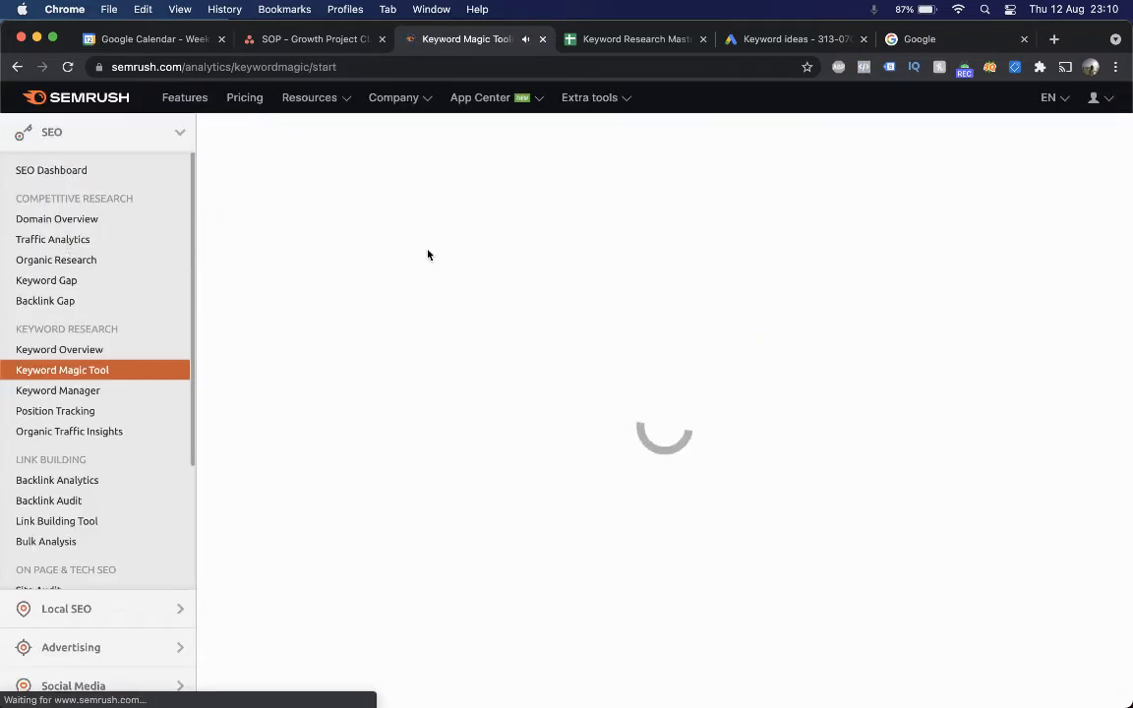
pyautogui.write('ware')
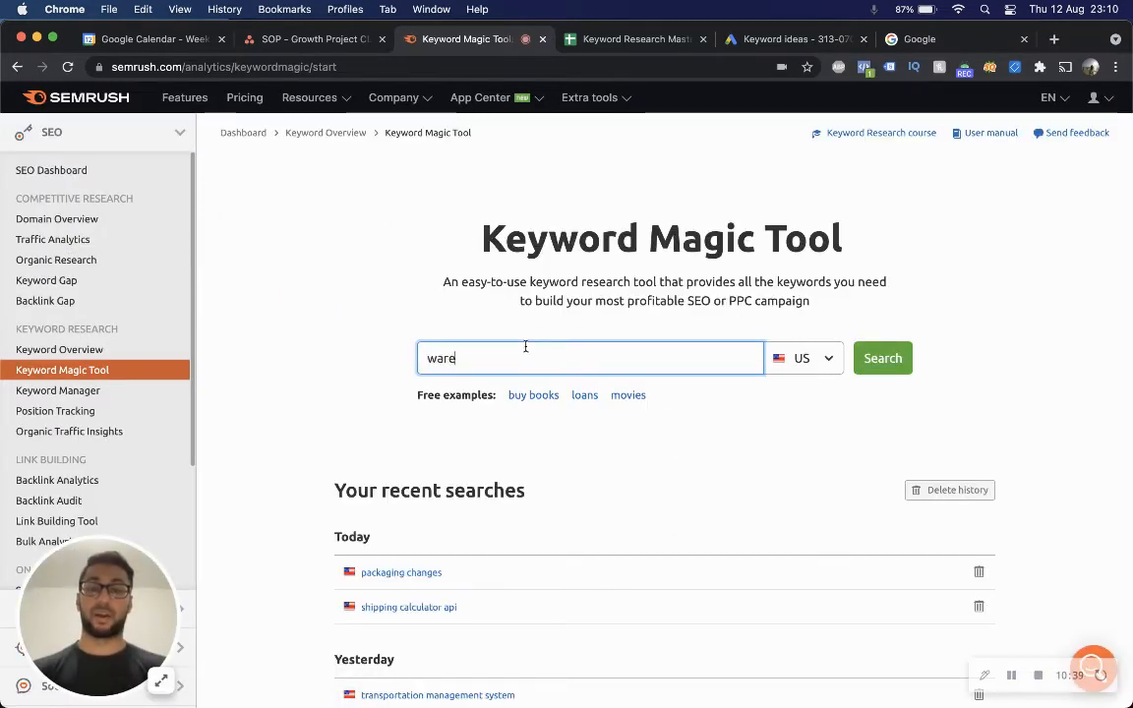
pyautogui.write('house management ')
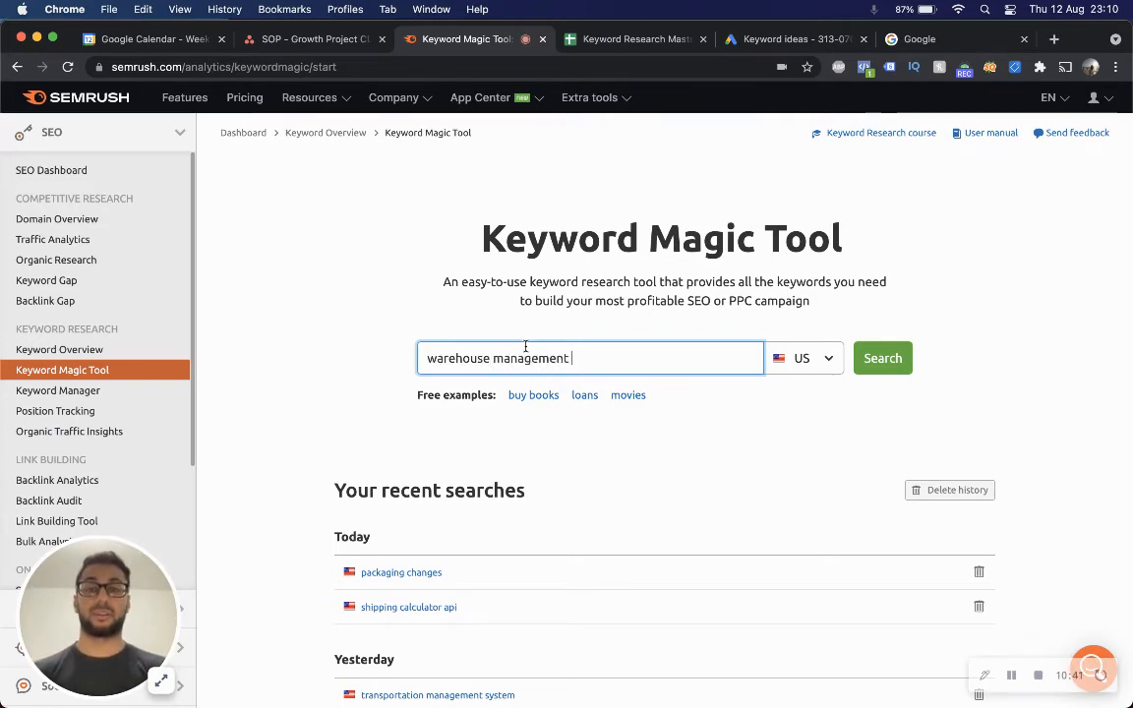
pyautogui.write('system')
pyautogui.press('Return')
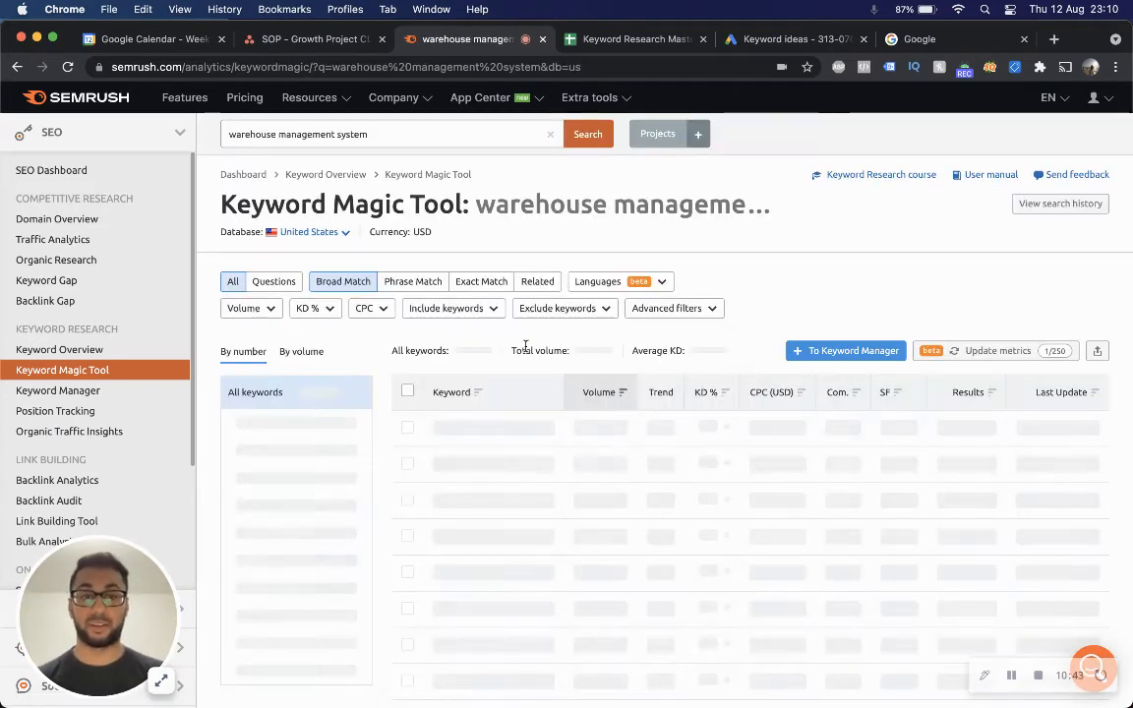
# Restrict the keyword results to question-based keywords.
pyautogui.scroll(-1, 660, 393)
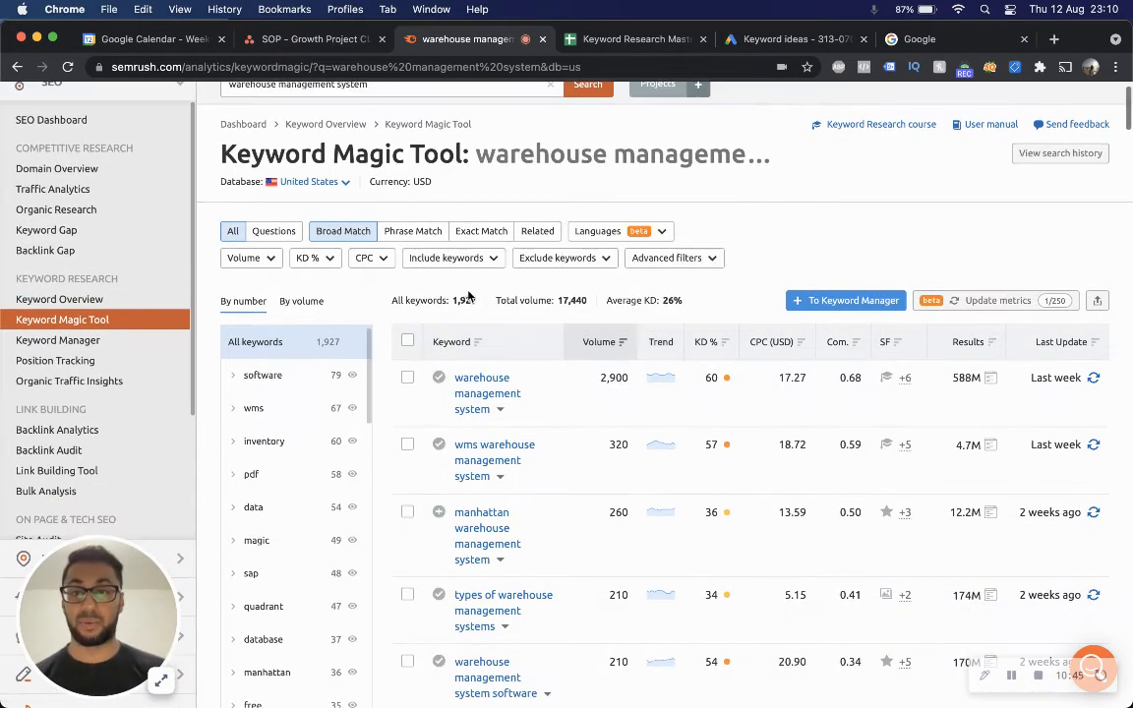
pyautogui.scroll(-1, 489, 301)
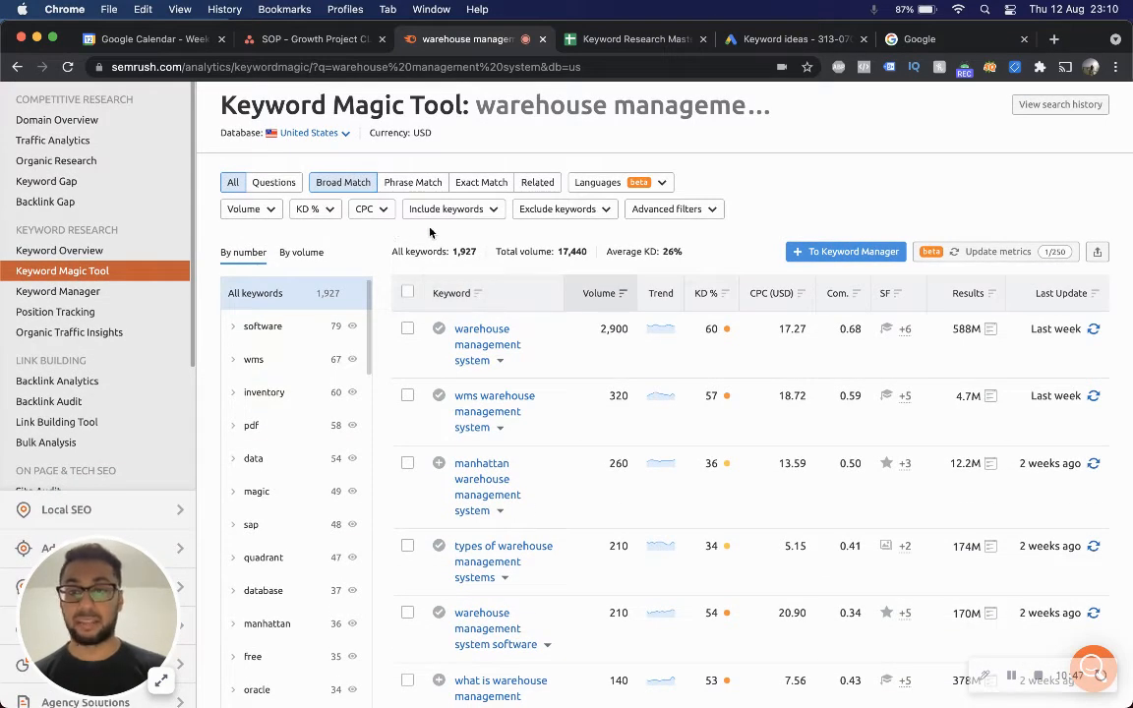
pyautogui.click(286, 189)
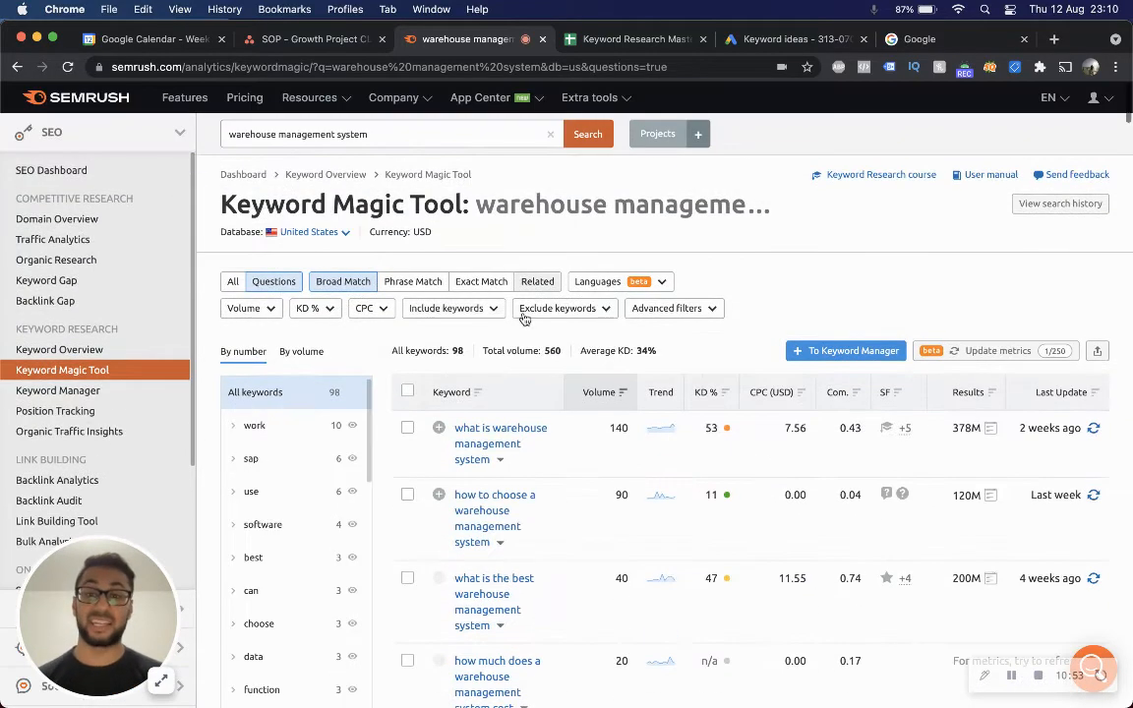
# Filter the question keywords to a custom volume range starting from 10.
pyautogui.scroll(-4, 366, 221)
pyautogui.click(250, 183)
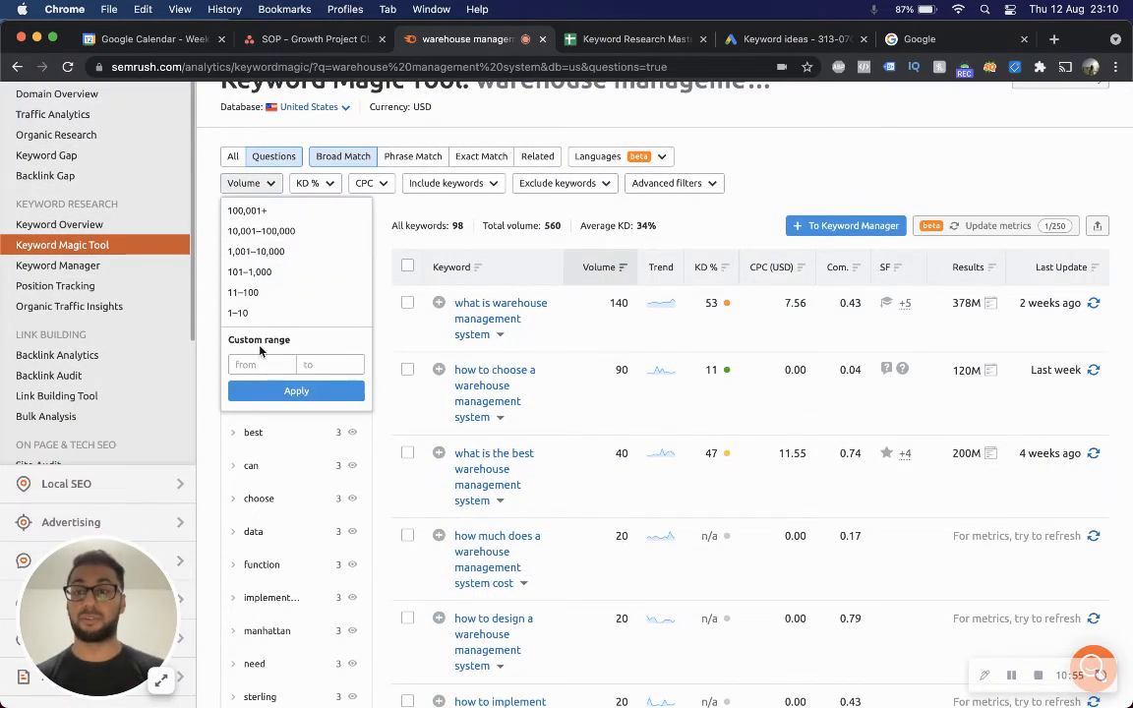
pyautogui.click(254, 364)
pyautogui.write('10')
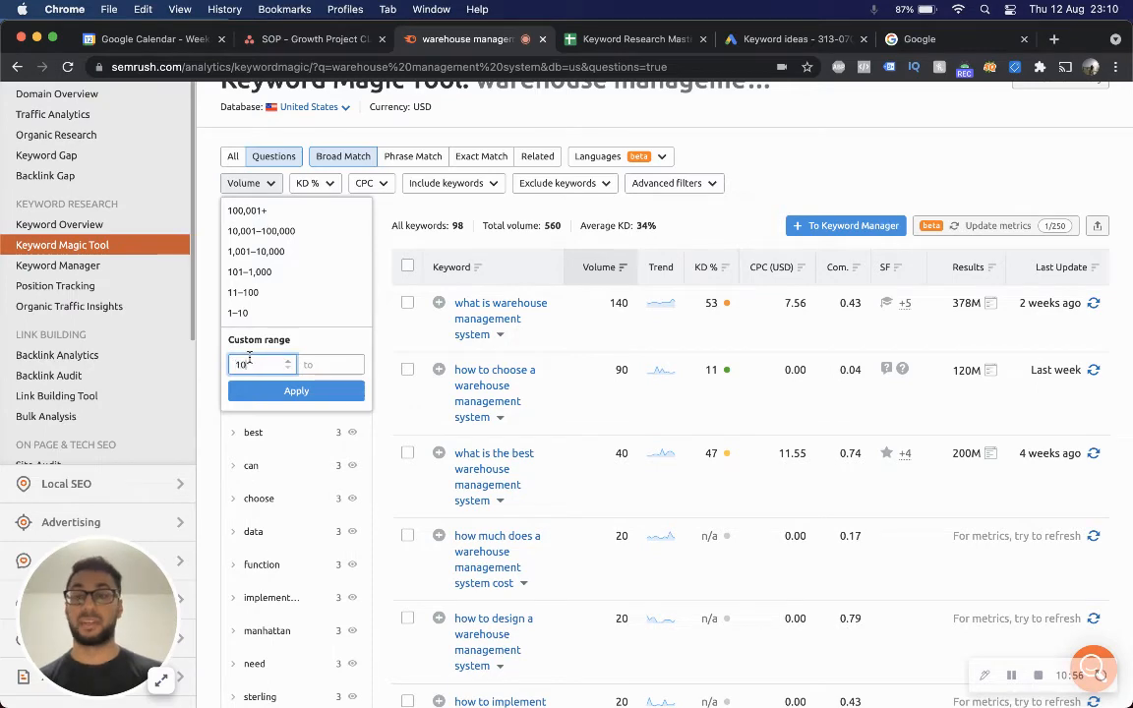
pyautogui.click(297, 390)
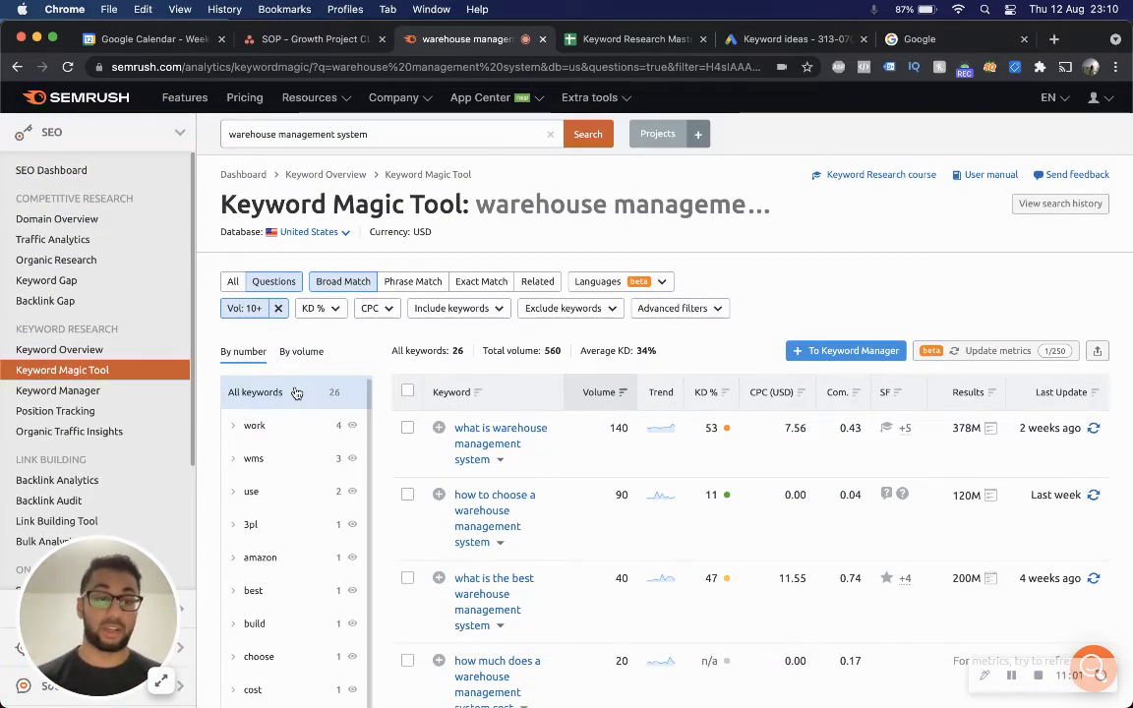
# Sort the filtered question keywords by CPC, highest first.
pyautogui.scroll(-3, 412, 389)
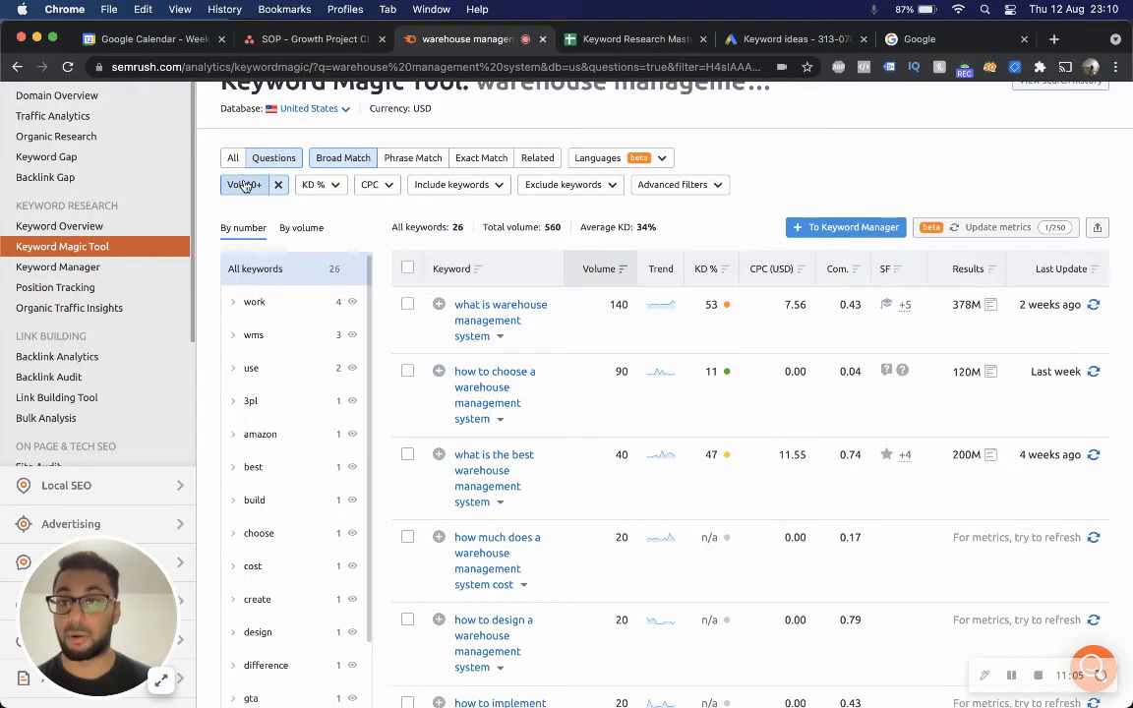
pyautogui.click(323, 185)
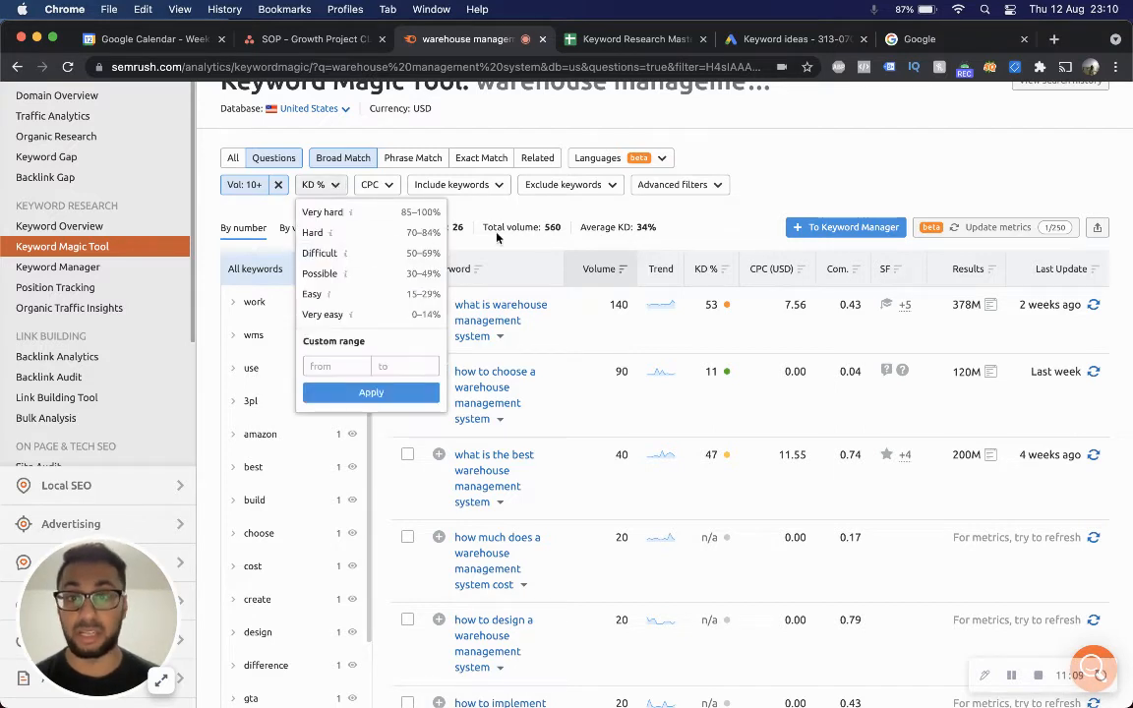
pyautogui.click(548, 220)
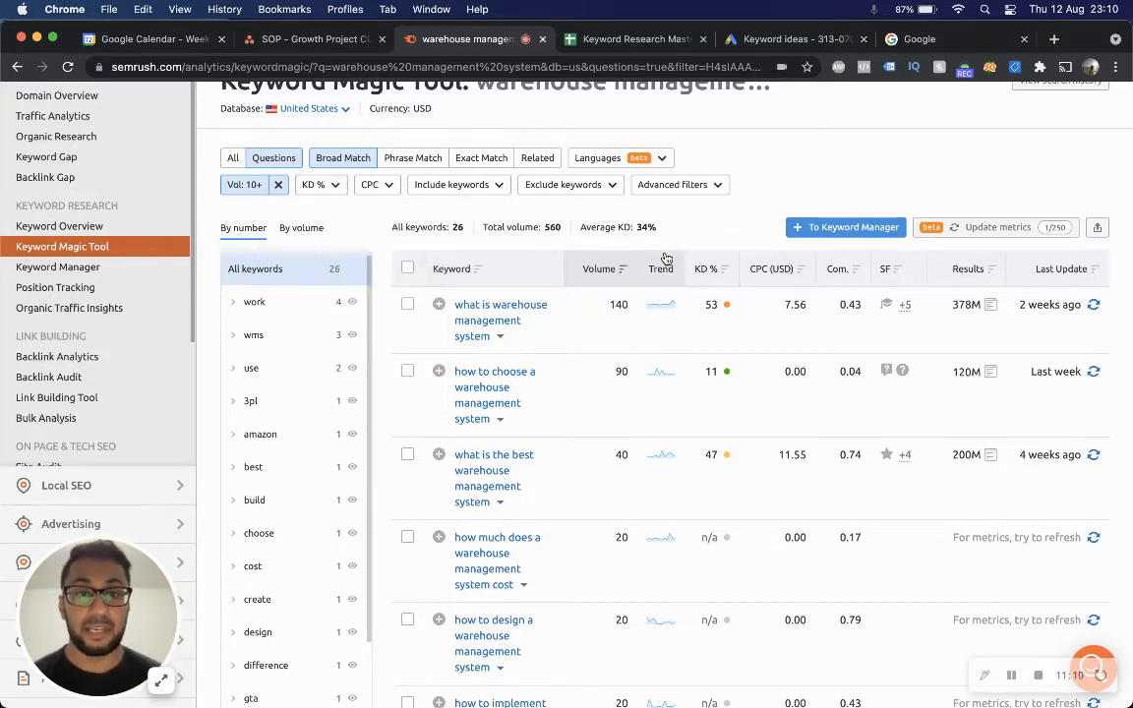
pyautogui.click(784, 268)
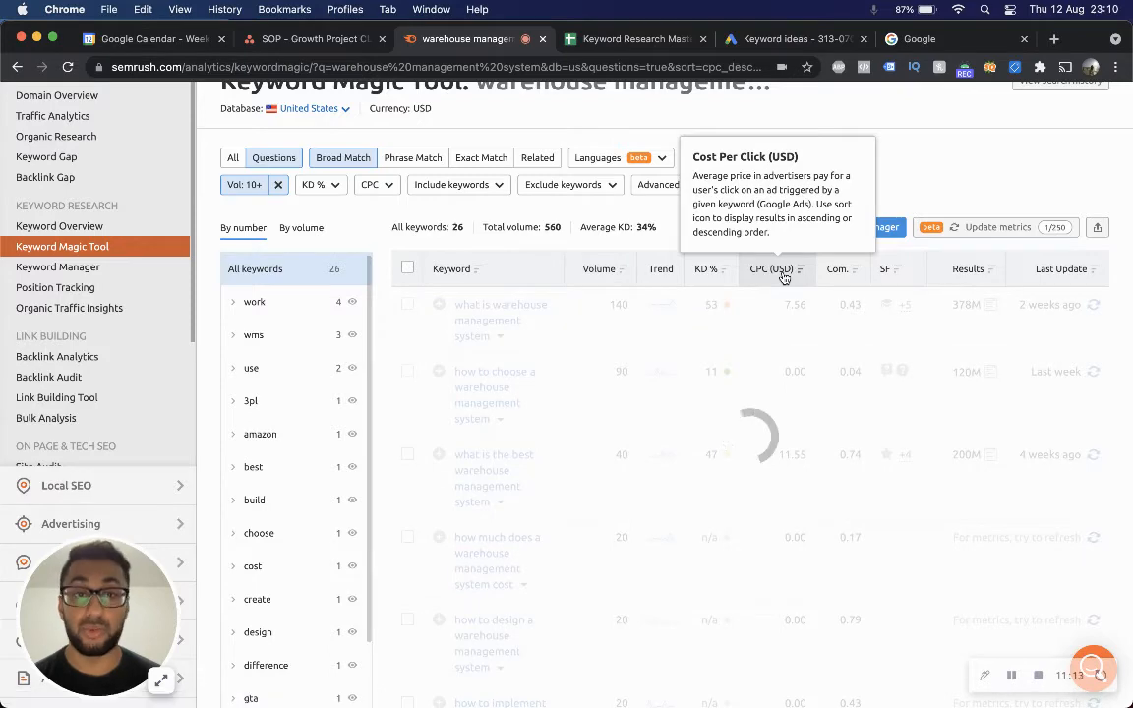
pyautogui.scroll(3, 785, 285)
pyautogui.scroll(-2, 785, 295)
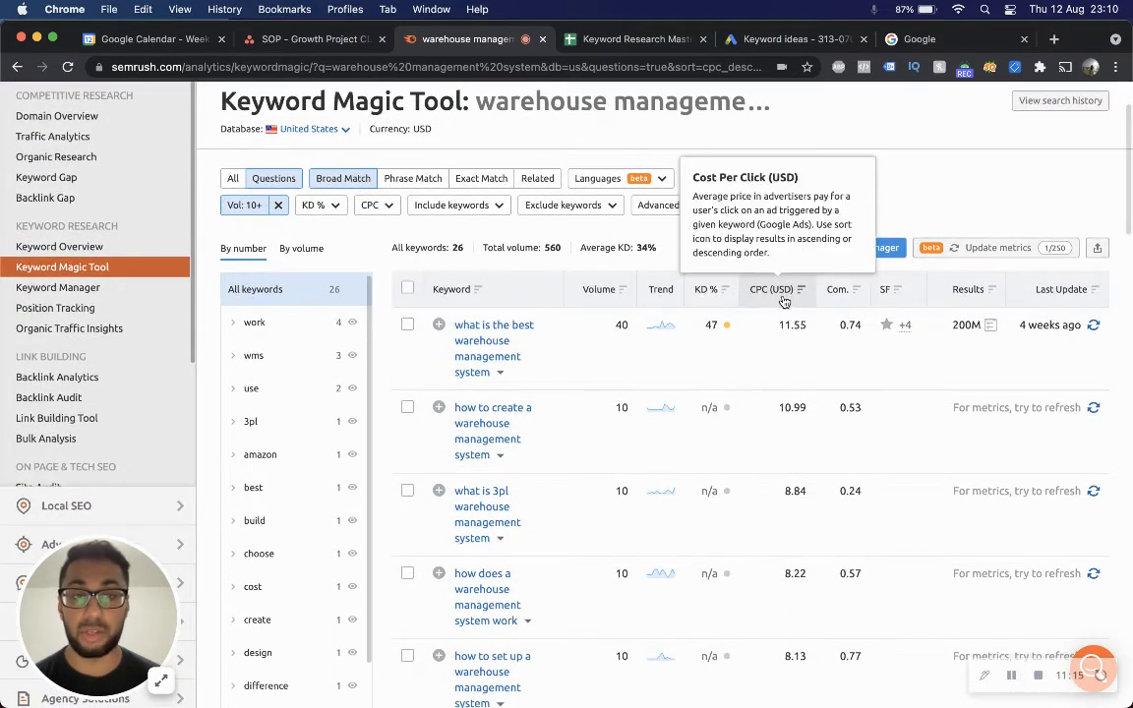
pyautogui.scroll(-2, 793, 403)
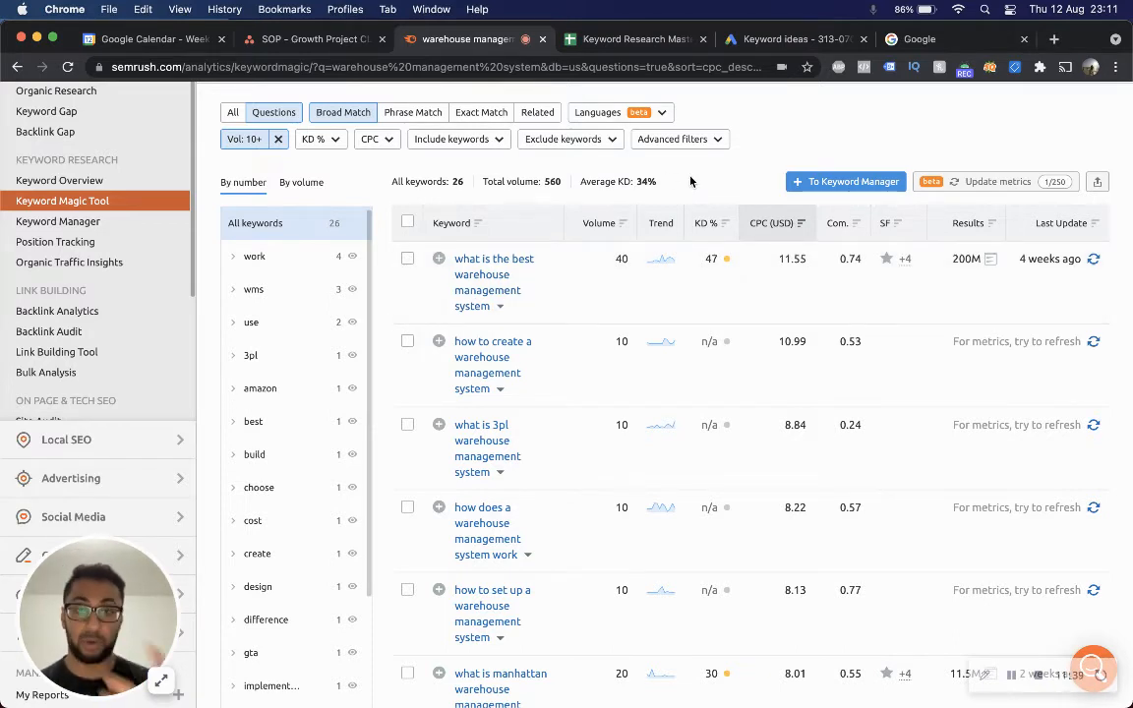
# Open the detail overview for "what is the best warehouse management system" and close it.
pyautogui.click(501, 308)
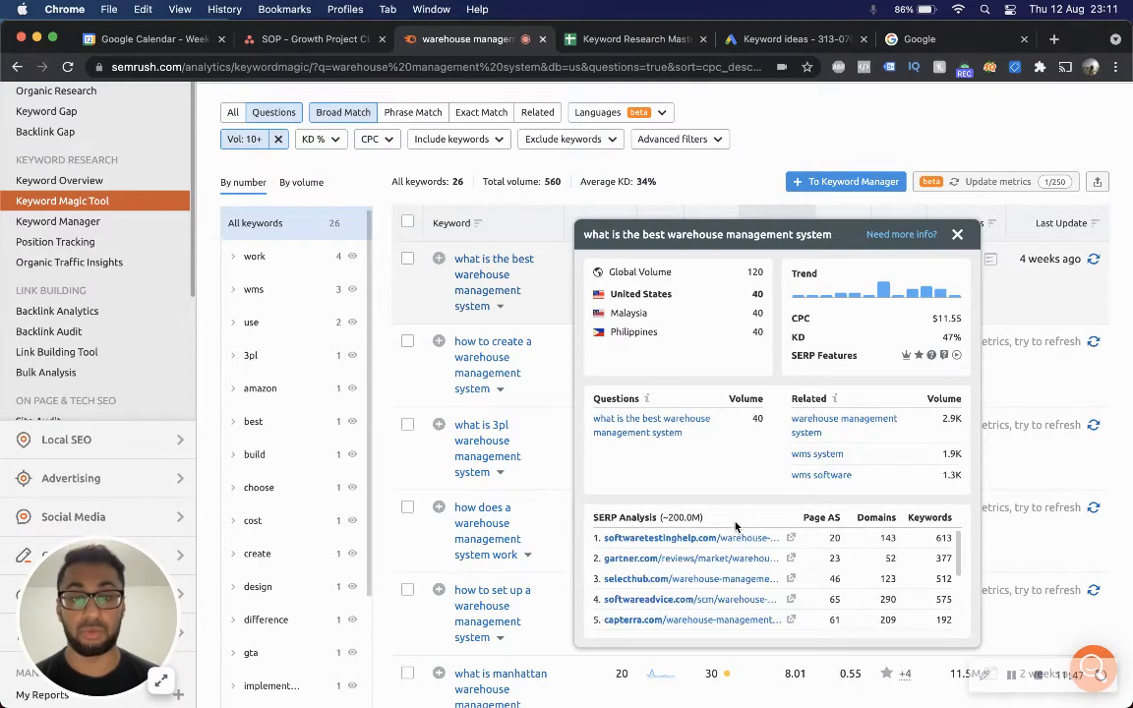
pyautogui.scroll(-2, 736, 527)
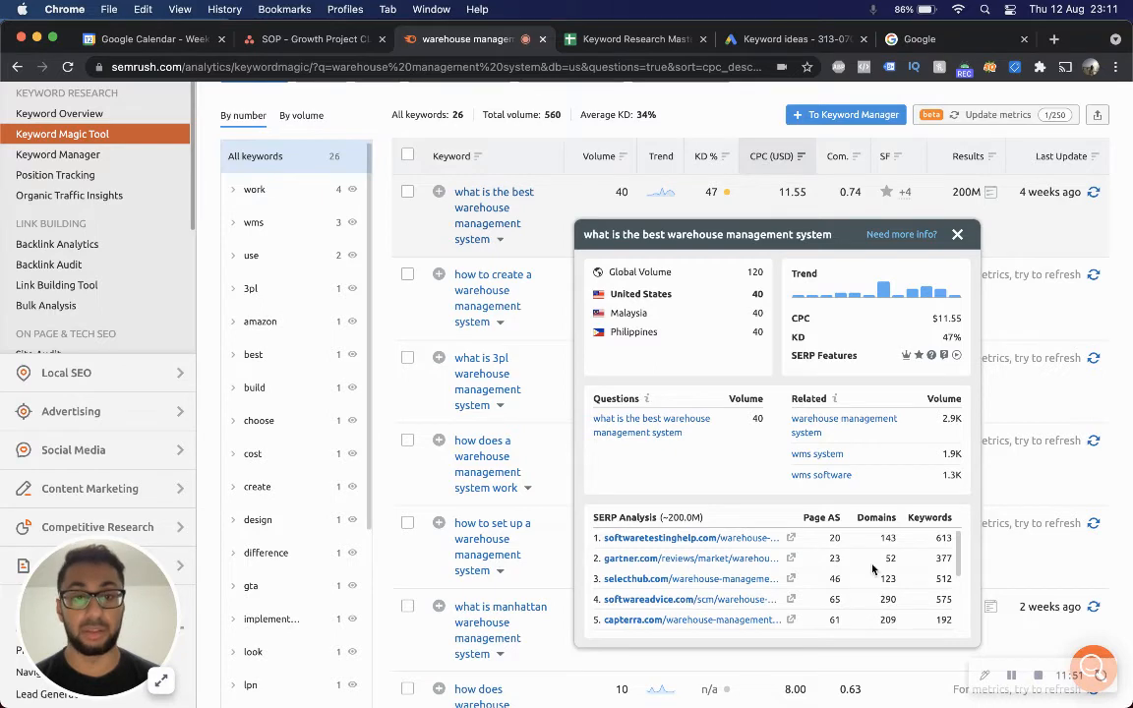
pyautogui.click(702, 129)
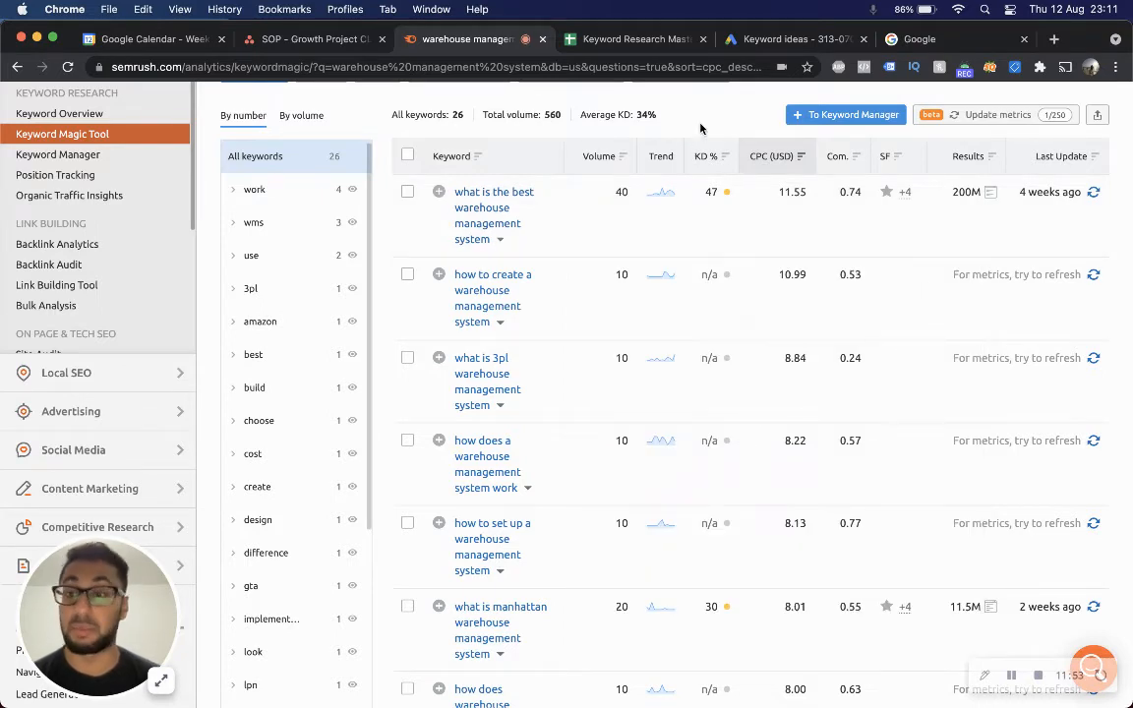
# Scroll through the CPC-sorted question keywords to examine their cost and volume.
pyautogui.scroll(-5, 675, 345)
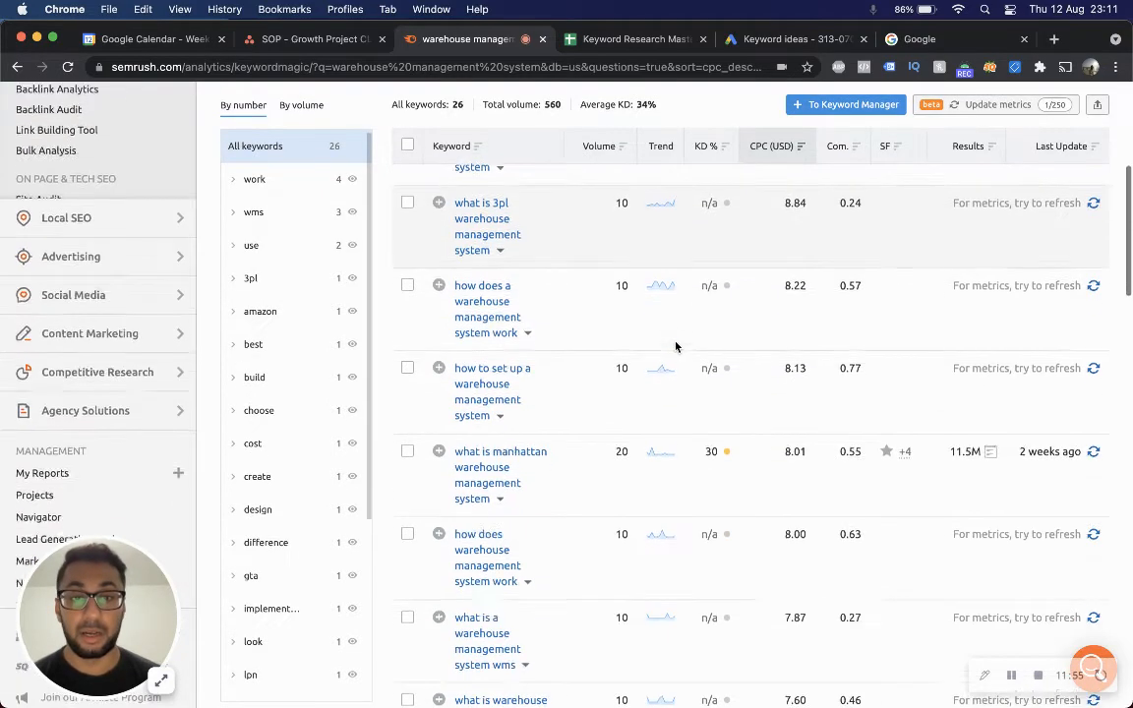
pyautogui.scroll(-7, 675, 345)
pyautogui.scroll(15, 675, 344)
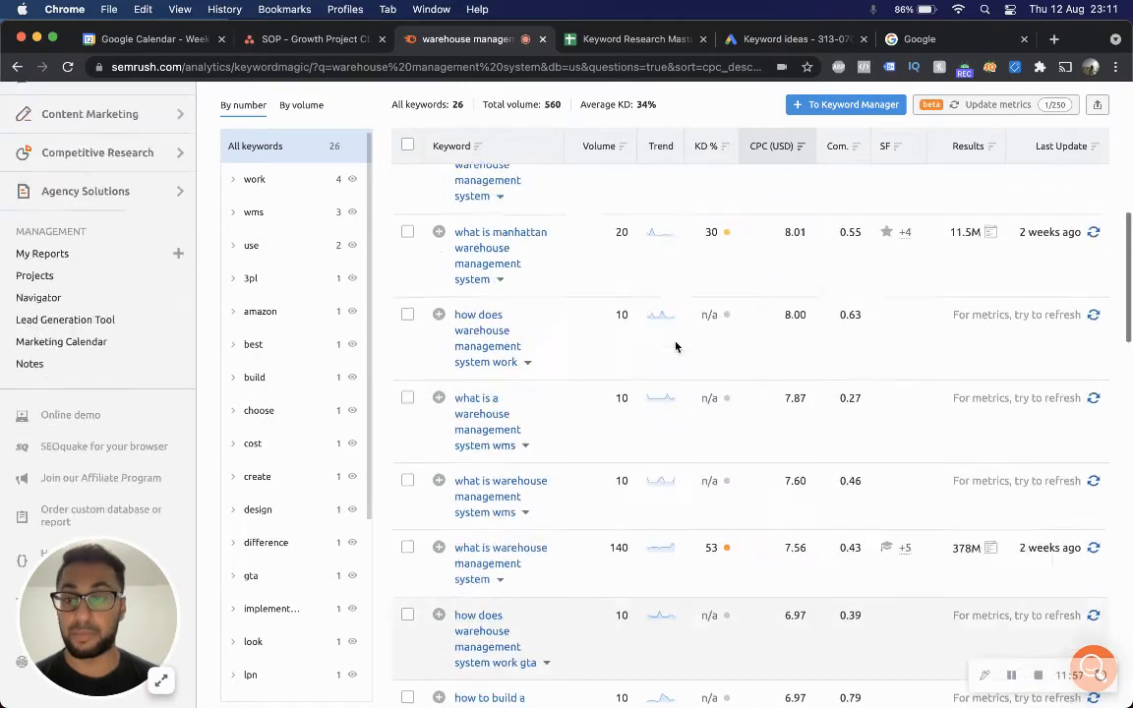
pyautogui.hotkey('ctrl', 'Up')
pyautogui.click(676, 344)
pyautogui.scroll(-10, 686, 393)
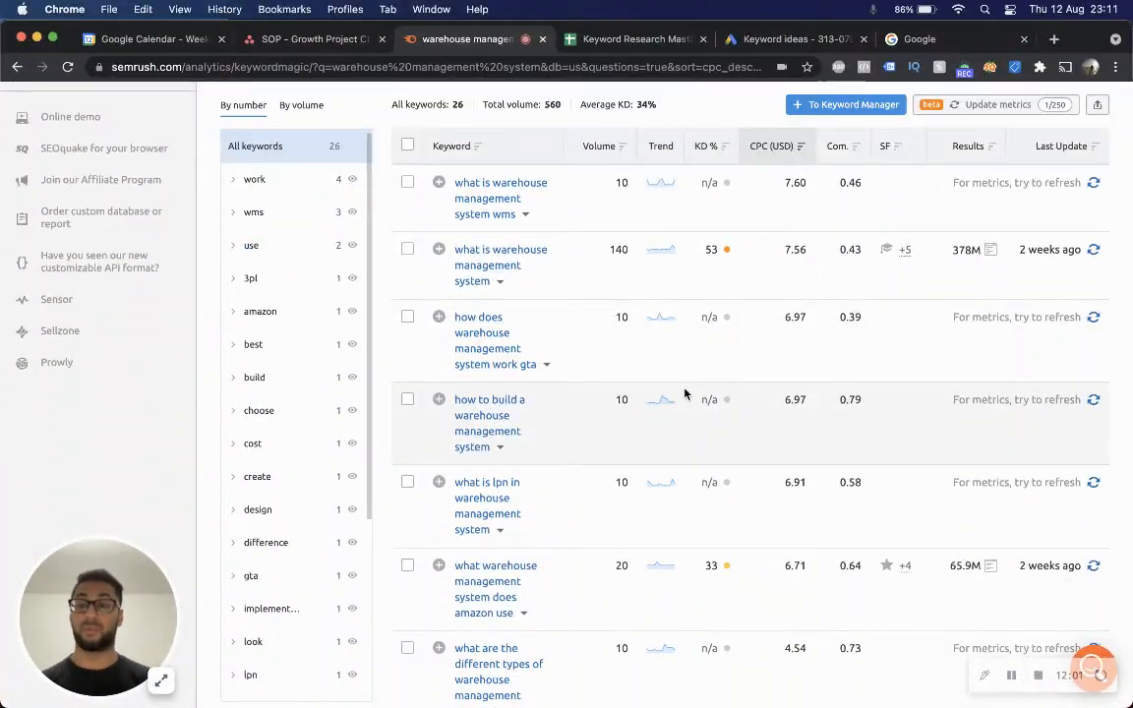
pyautogui.scroll(10, 685, 394)
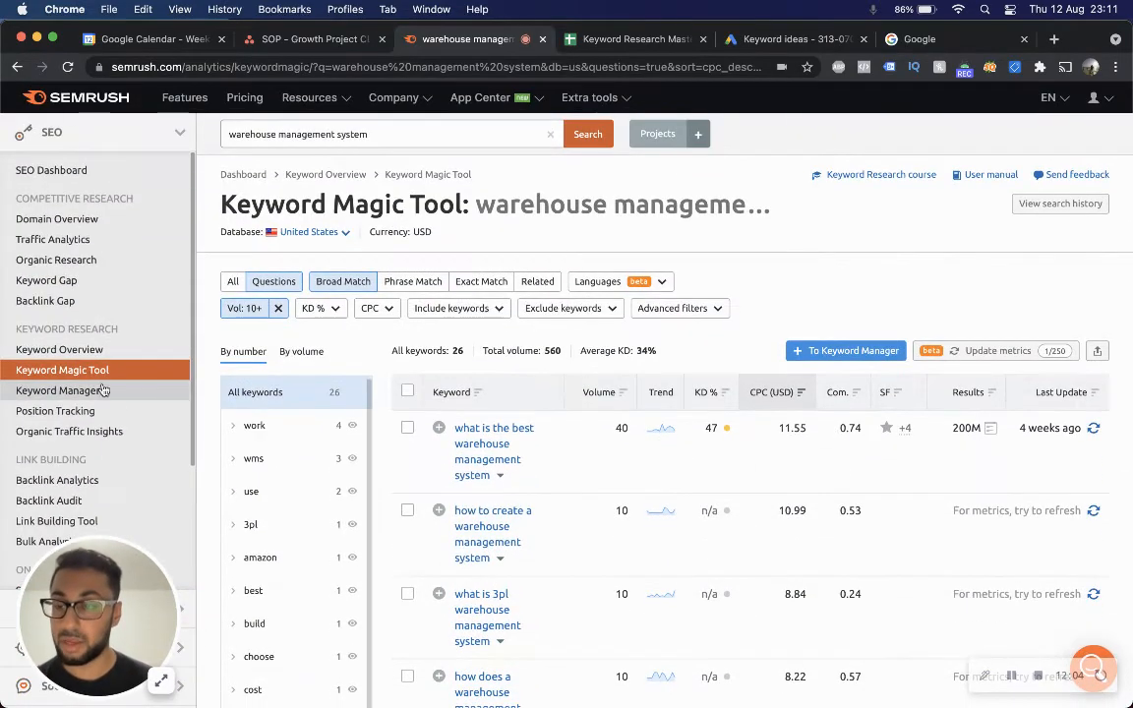
# Create a new Keyword Manager list named "Paccurate: Warehouse Management".
pyautogui.click(103, 391)
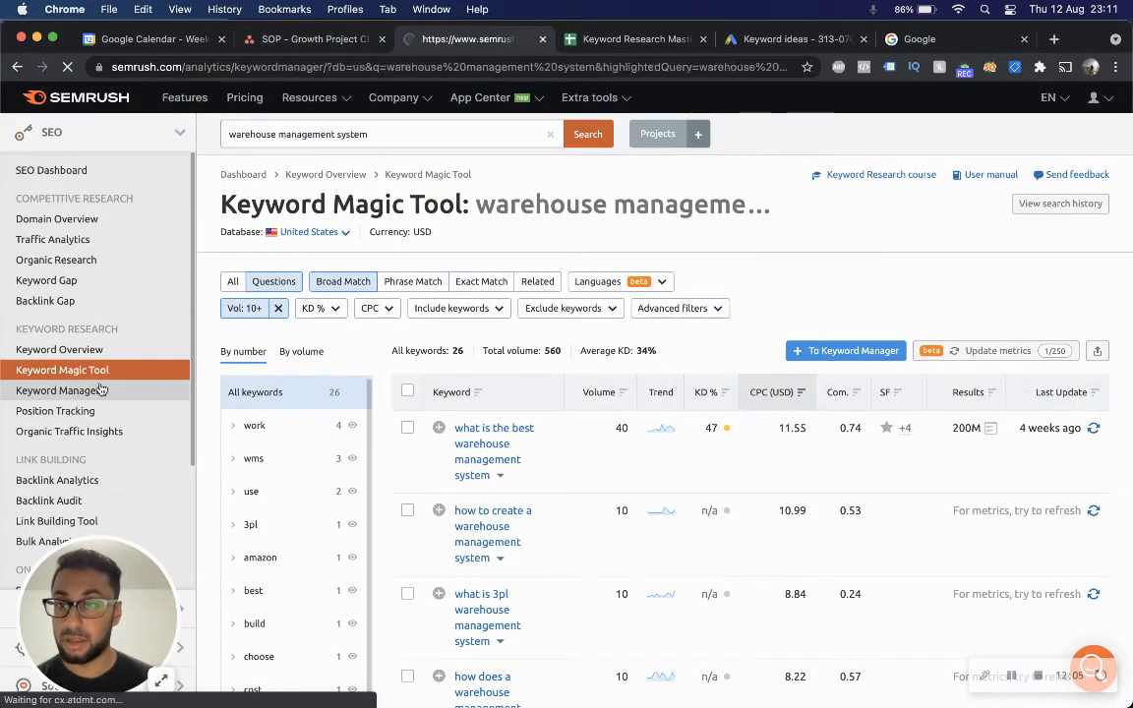
pyautogui.click(642, 362)
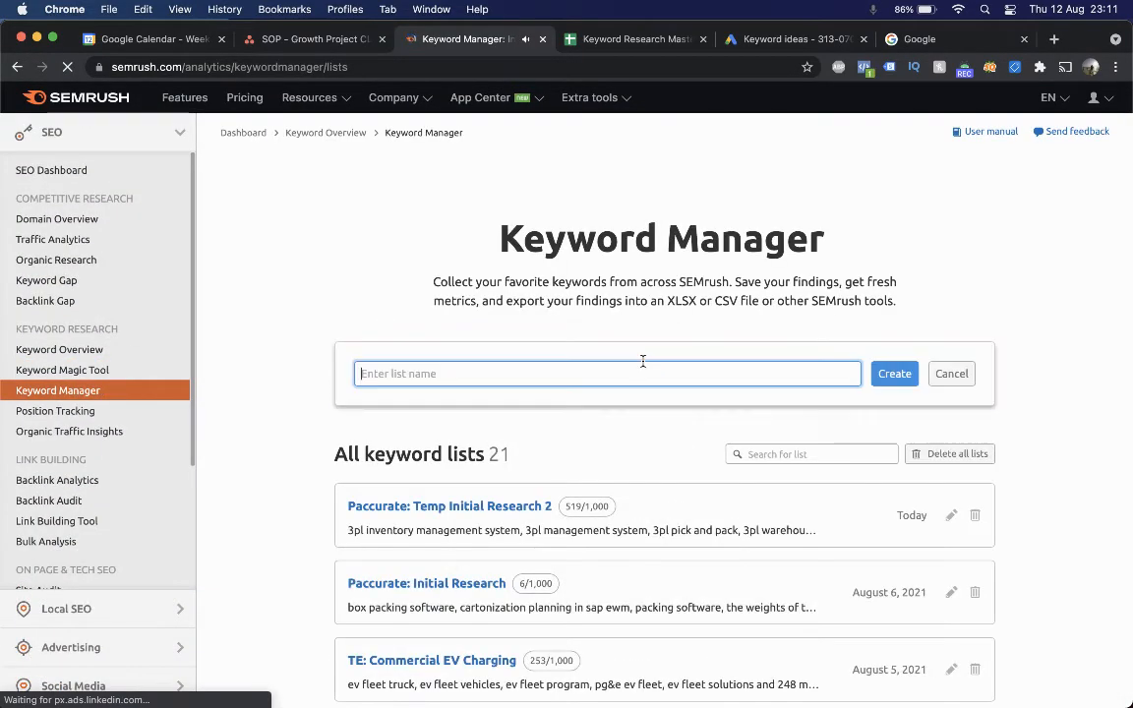
pyautogui.write('T')
pyautogui.press('BackSpace')
pyautogui.write('Paccurate:')
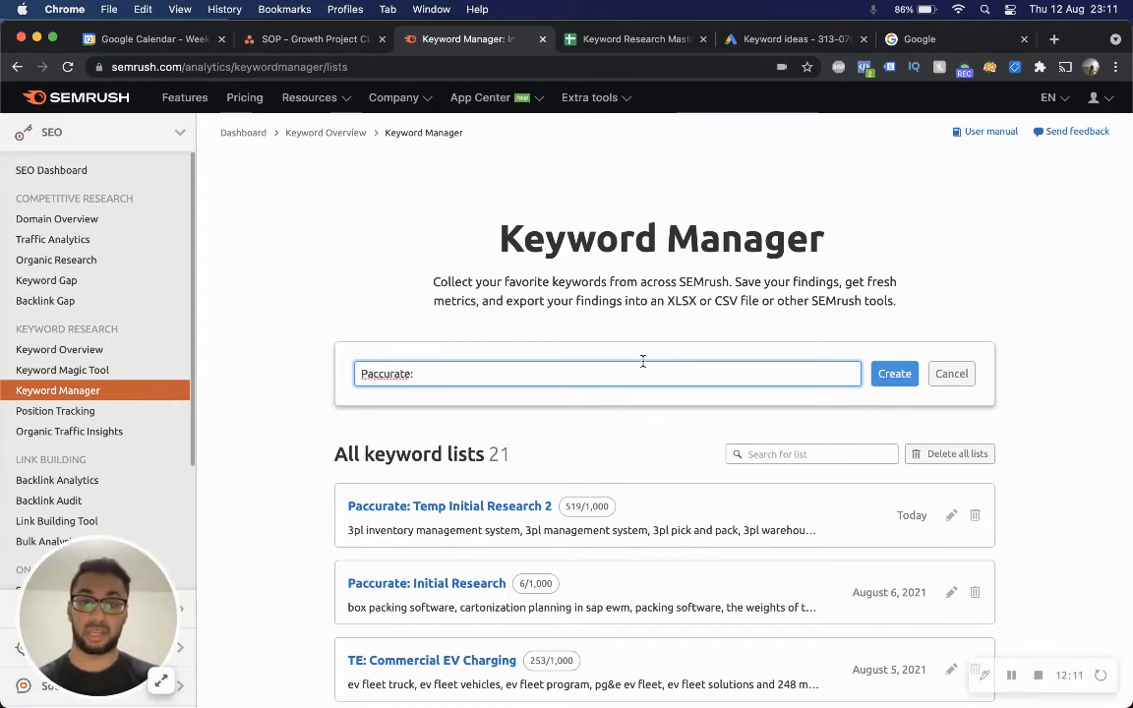
pyautogui.write(' Warehouse Management')
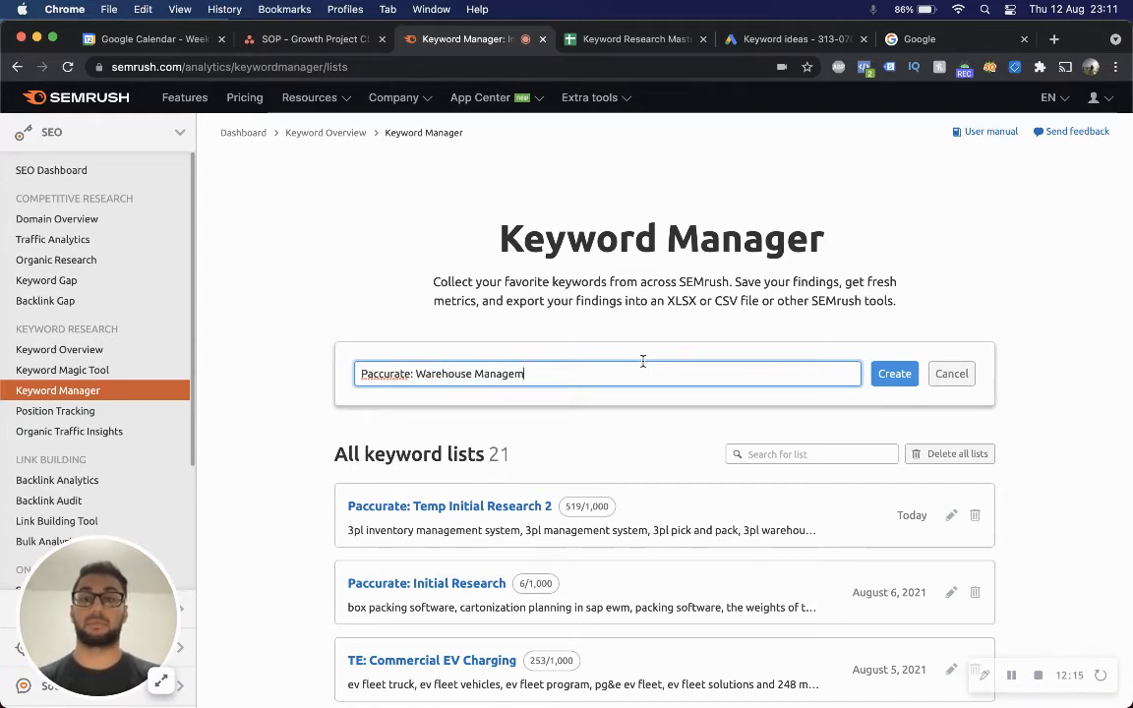
pyautogui.click(894, 374)
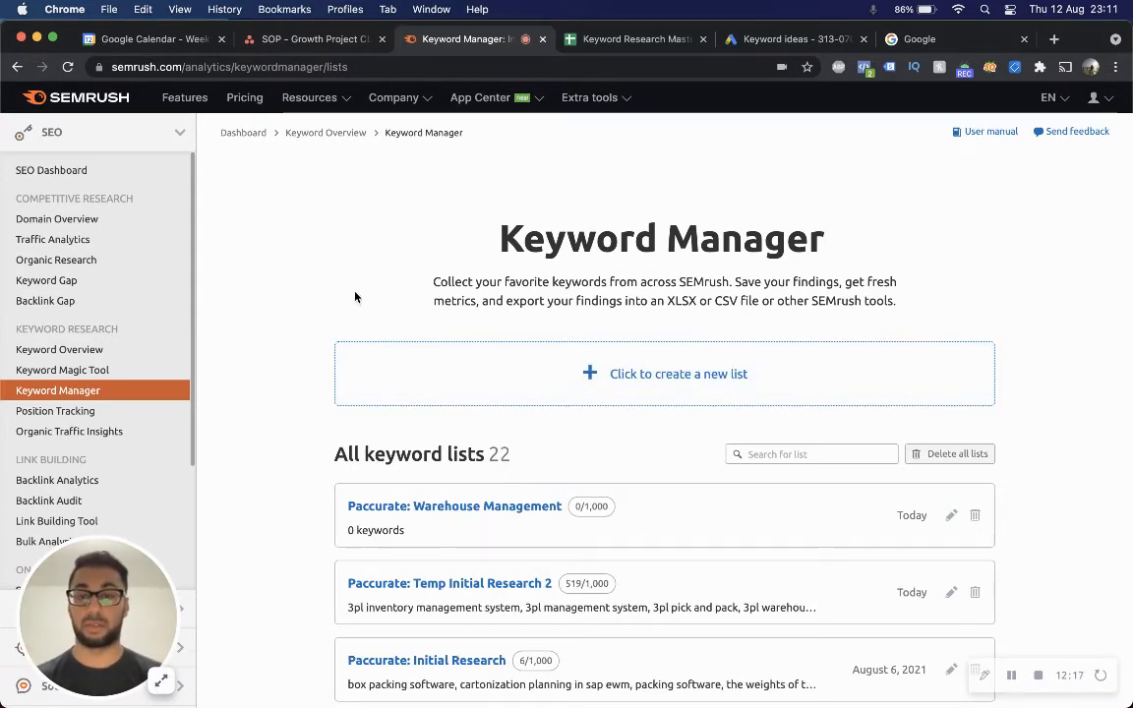
# Return to the Keyword Magic Tool and search "warehouse management system" again.
pyautogui.click(84, 370)
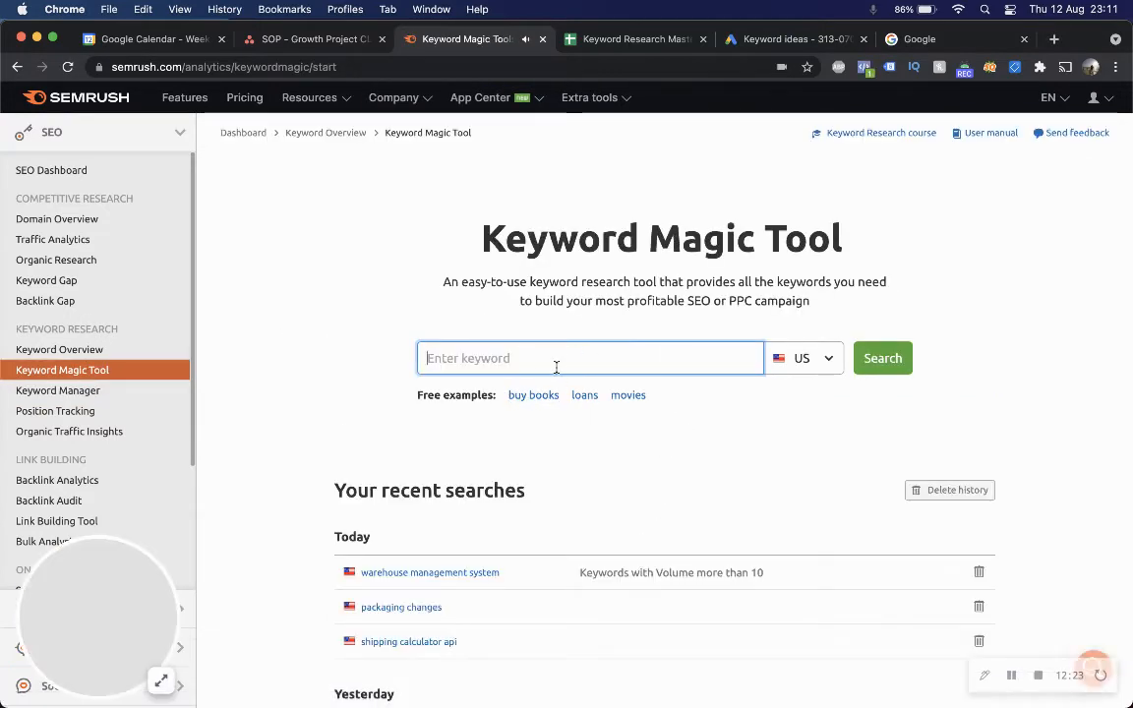
pyautogui.write('warehouse manag')
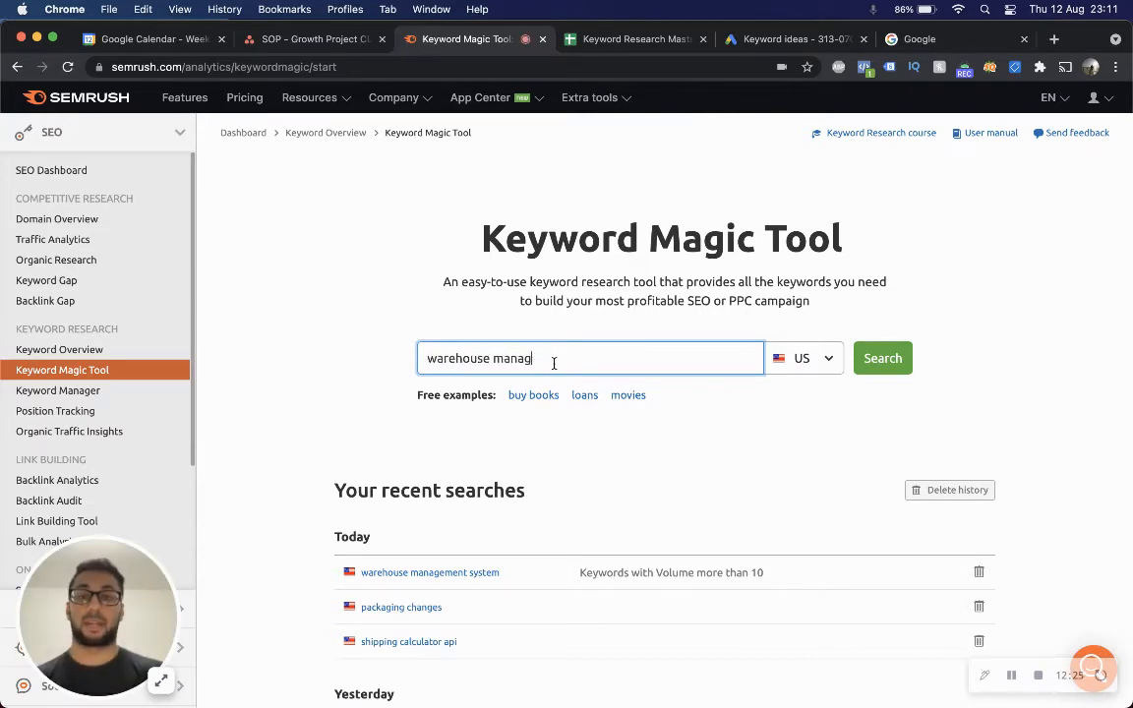
pyautogui.write('ement system')
pyautogui.press('Return')
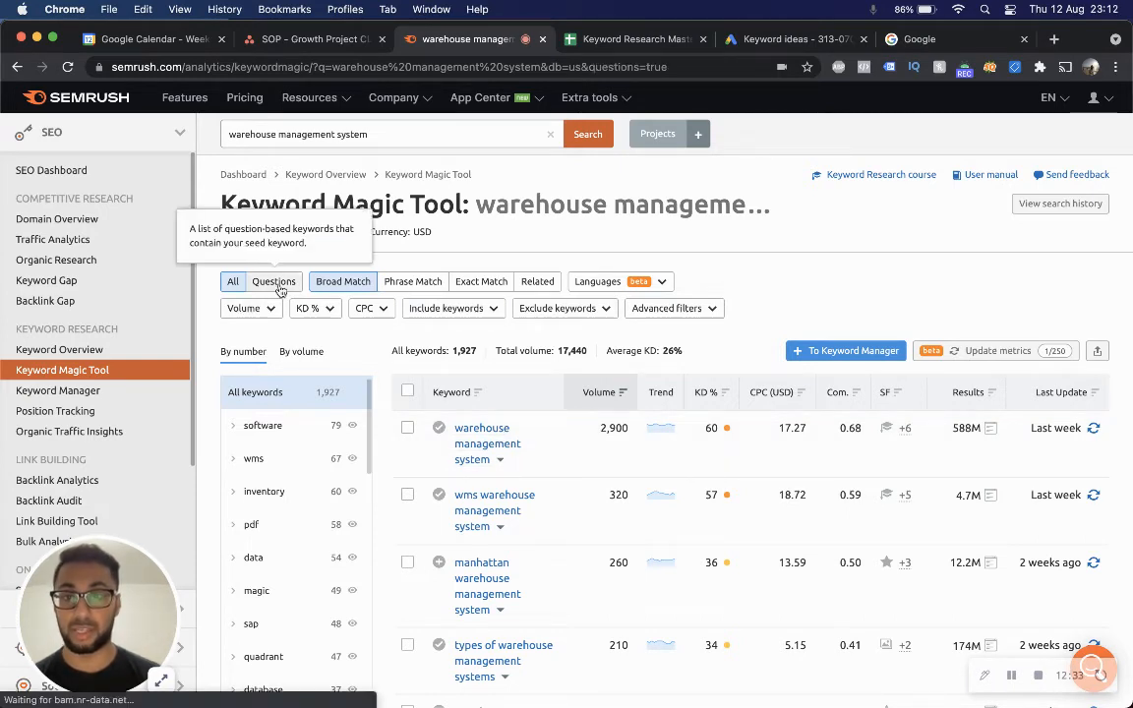
# Show phrase-match question keywords and filter them to a volume of at least 500.
pyautogui.click(274, 281)
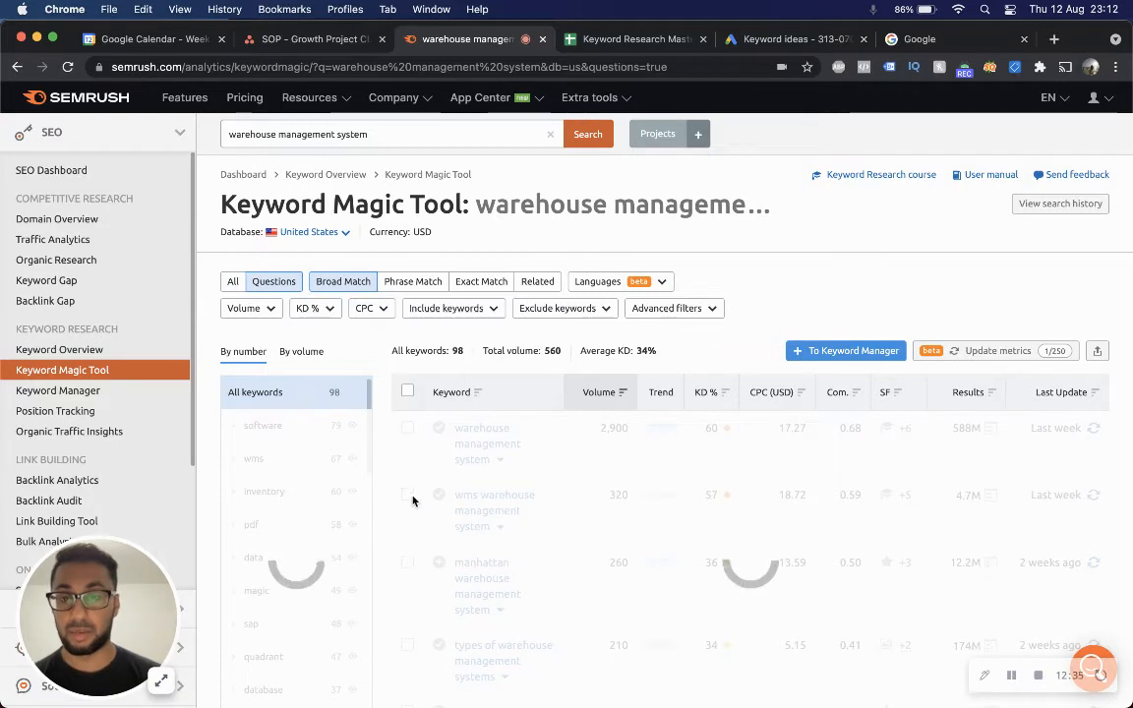
pyautogui.click(415, 282)
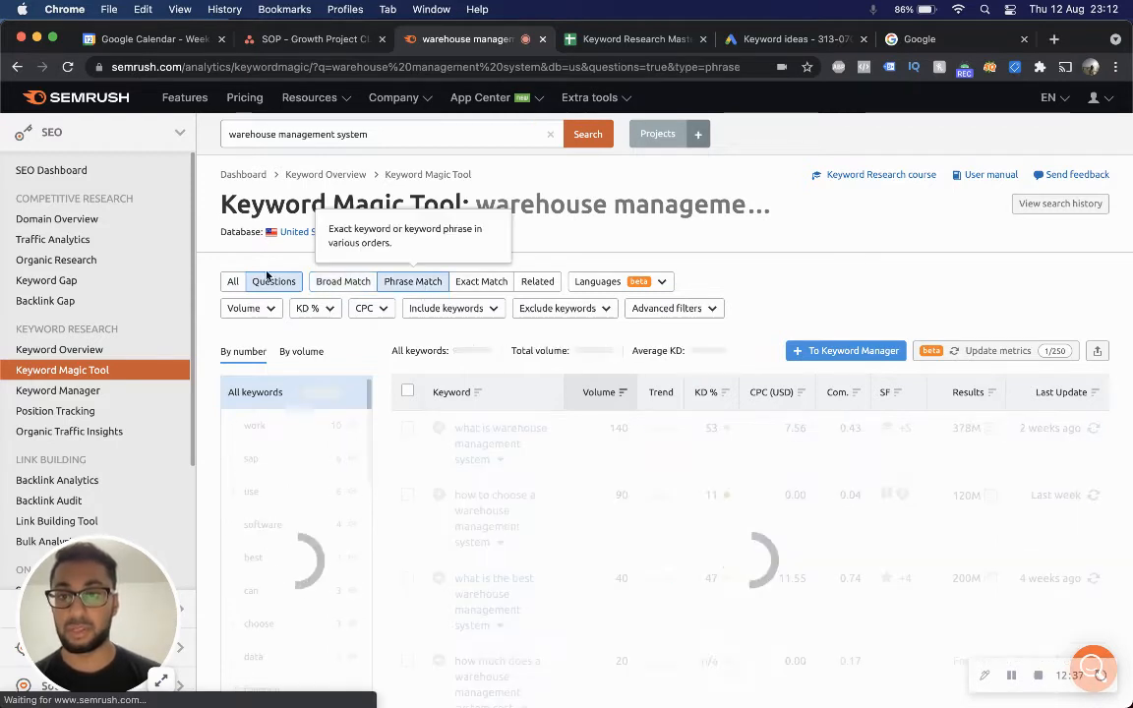
pyautogui.click(262, 311)
pyautogui.click(261, 489)
pyautogui.write('500')
pyautogui.click(300, 517)
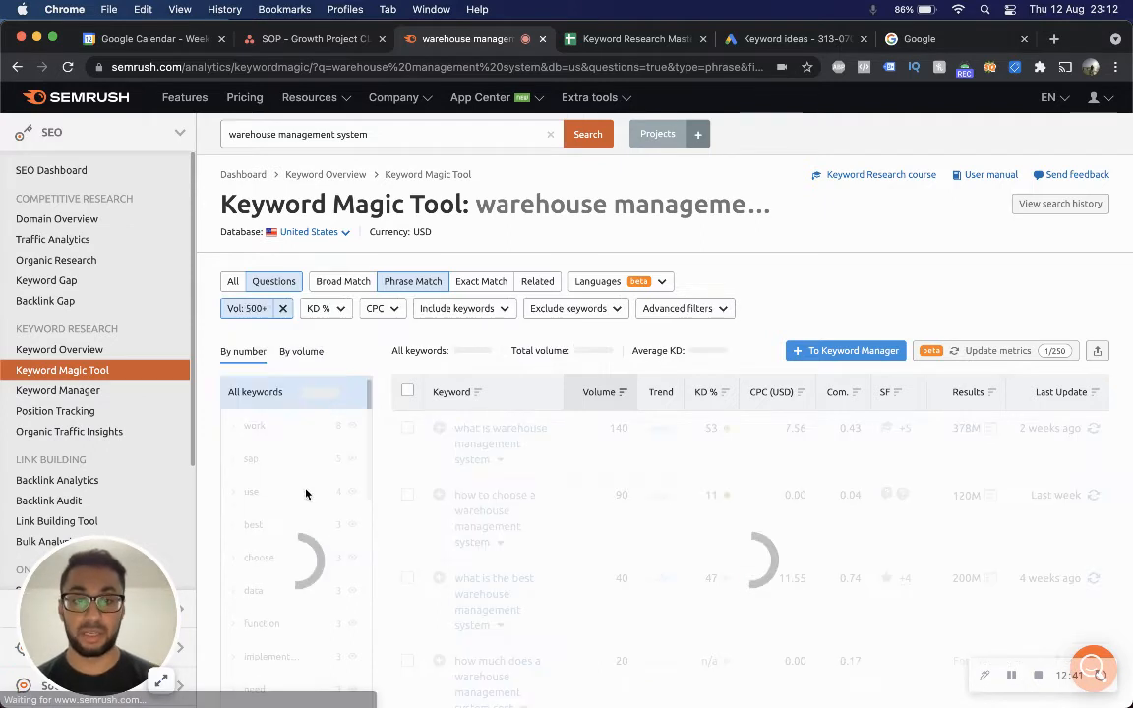
# Remove the volume filter and limit keyword difficulty to a maximum of 60%.
pyautogui.click(262, 309)
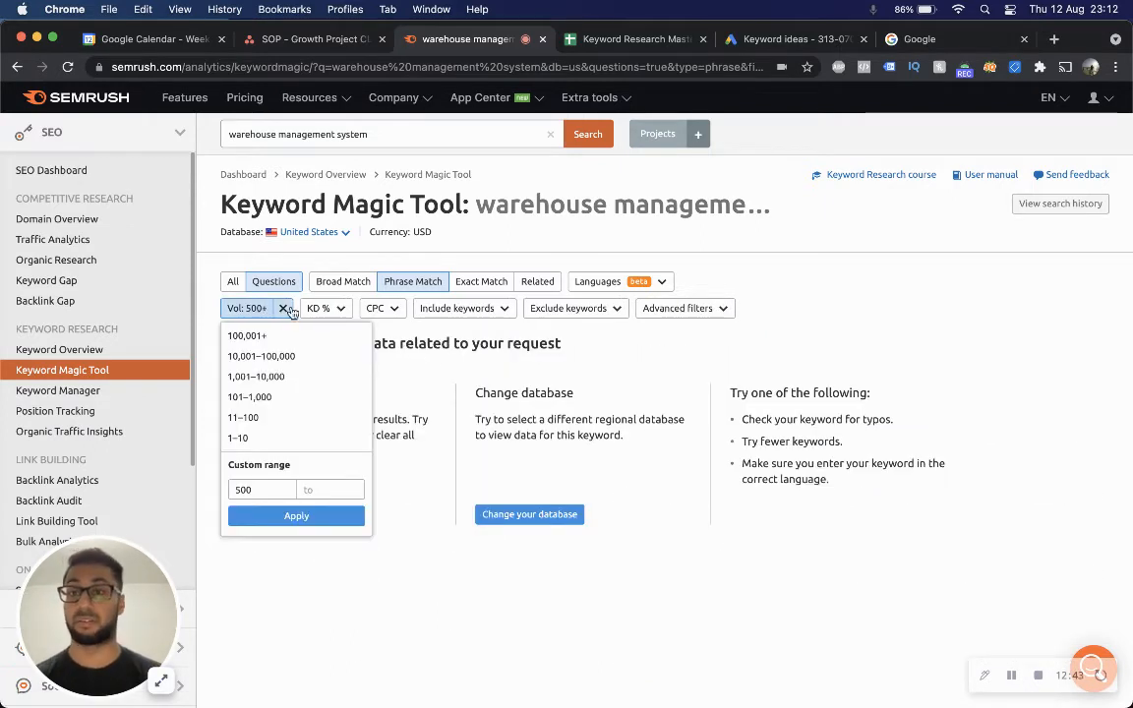
pyautogui.click(283, 308)
pyautogui.click(313, 309)
pyautogui.click(380, 489)
pyautogui.write('60')
pyautogui.click(377, 514)
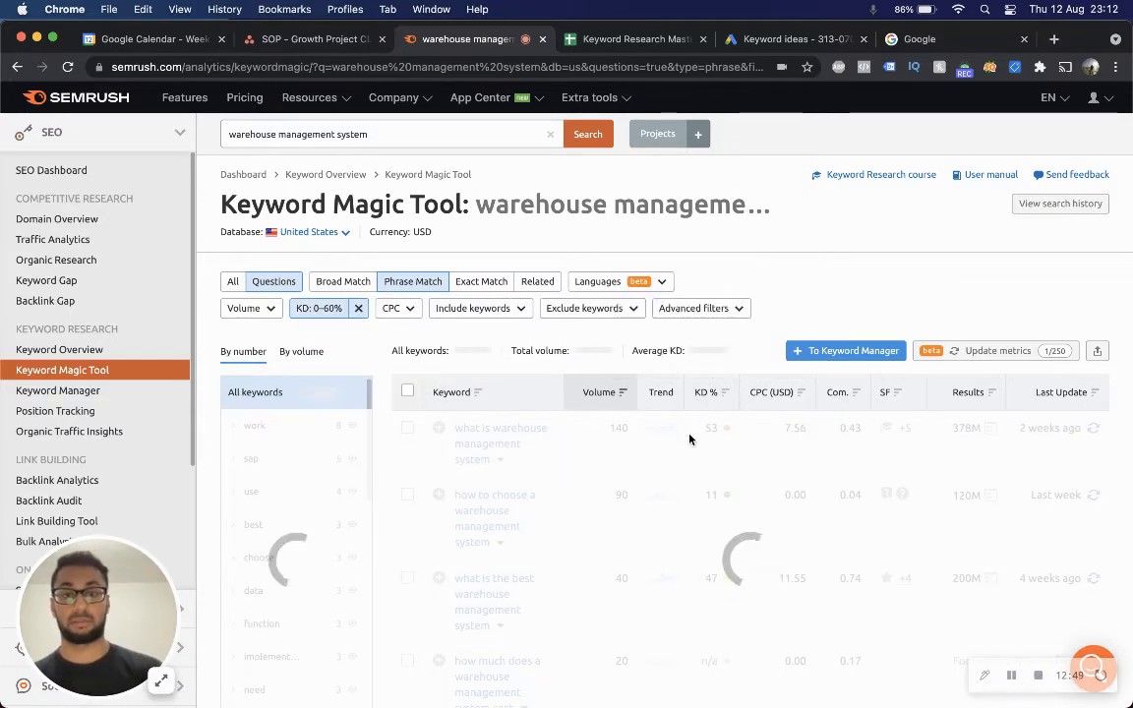
# Select all five filtered question keywords and add them to the "Paccurate: Warehouse Management" Keyword Manager list.
pyautogui.scroll(-5, 510, 360)
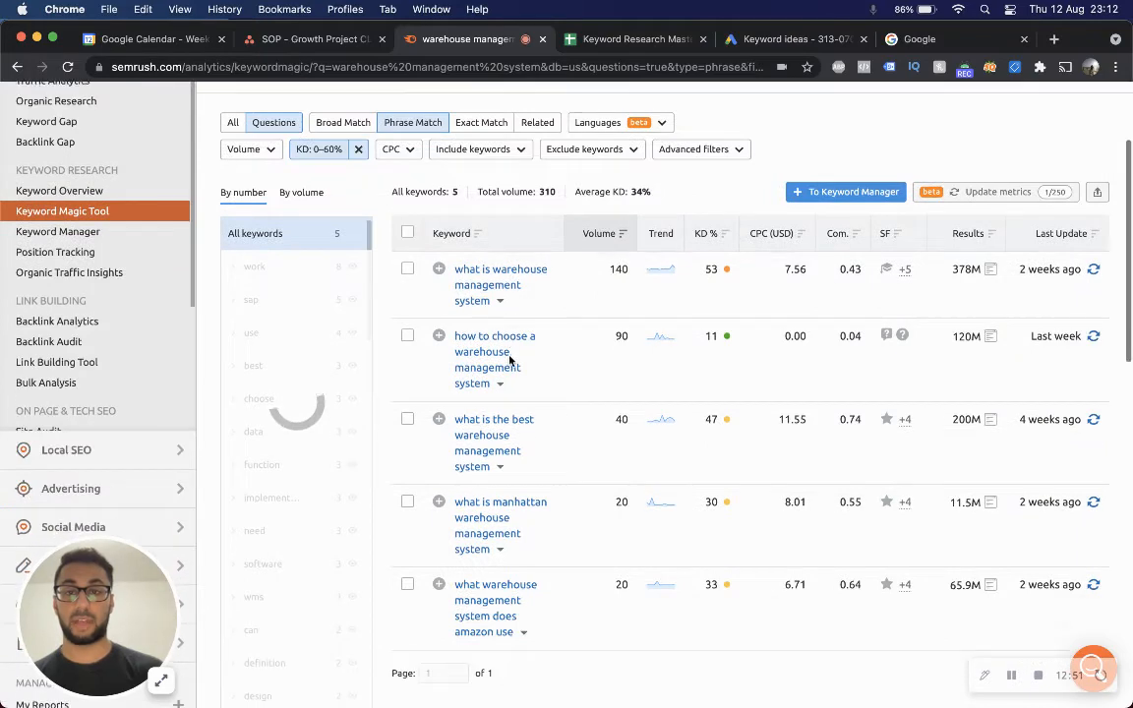
pyautogui.click(406, 148)
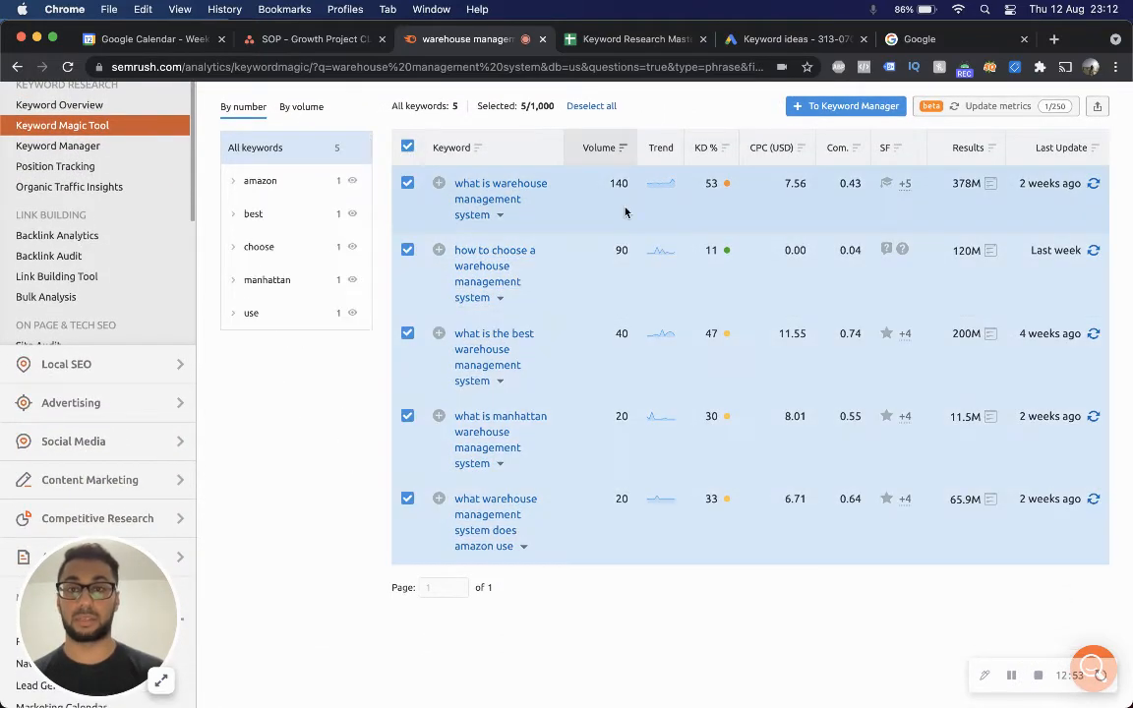
pyautogui.scroll(2, 591, 345)
pyautogui.click(804, 189)
pyautogui.click(700, 254)
pyautogui.click(773, 334)
pyautogui.click(805, 151)
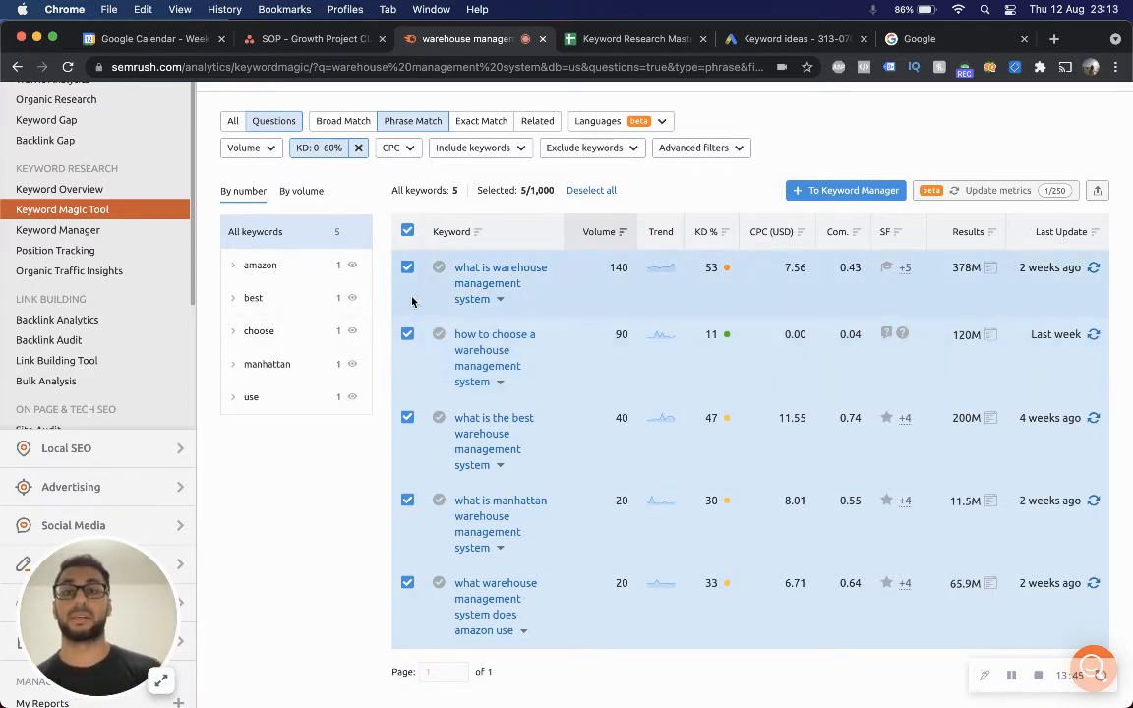
# Open the Paccurate list in Keyword Manager and scroll through its saved keywords.
pyautogui.click(59, 228)
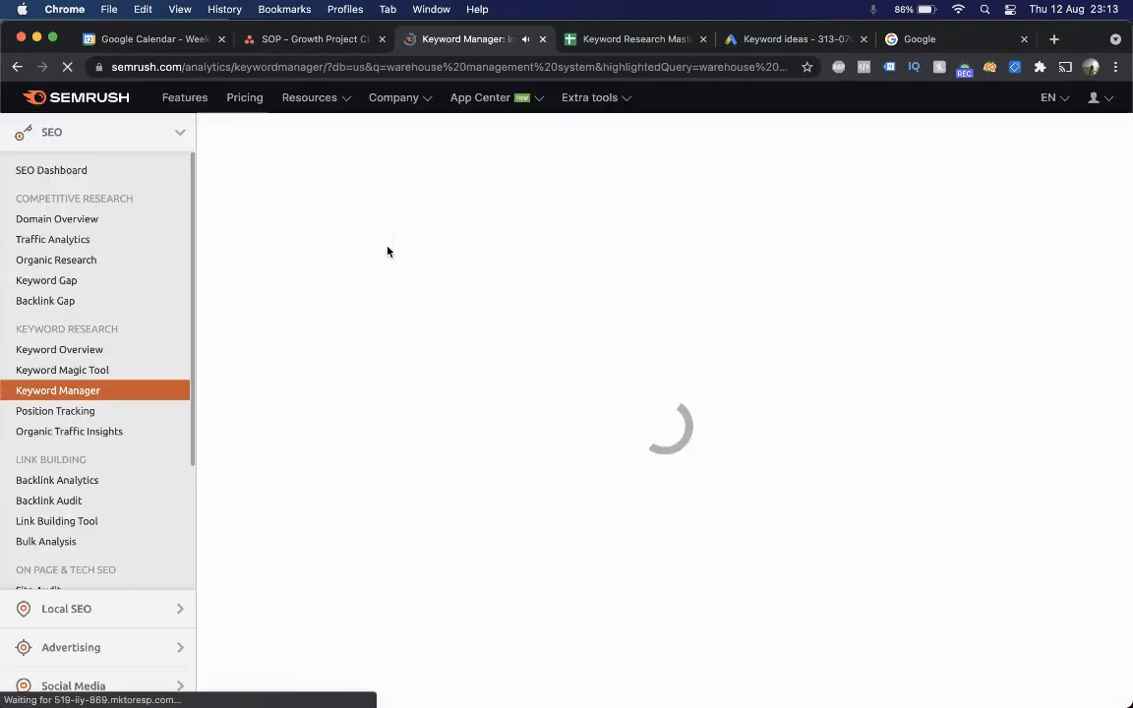
pyautogui.click(527, 527)
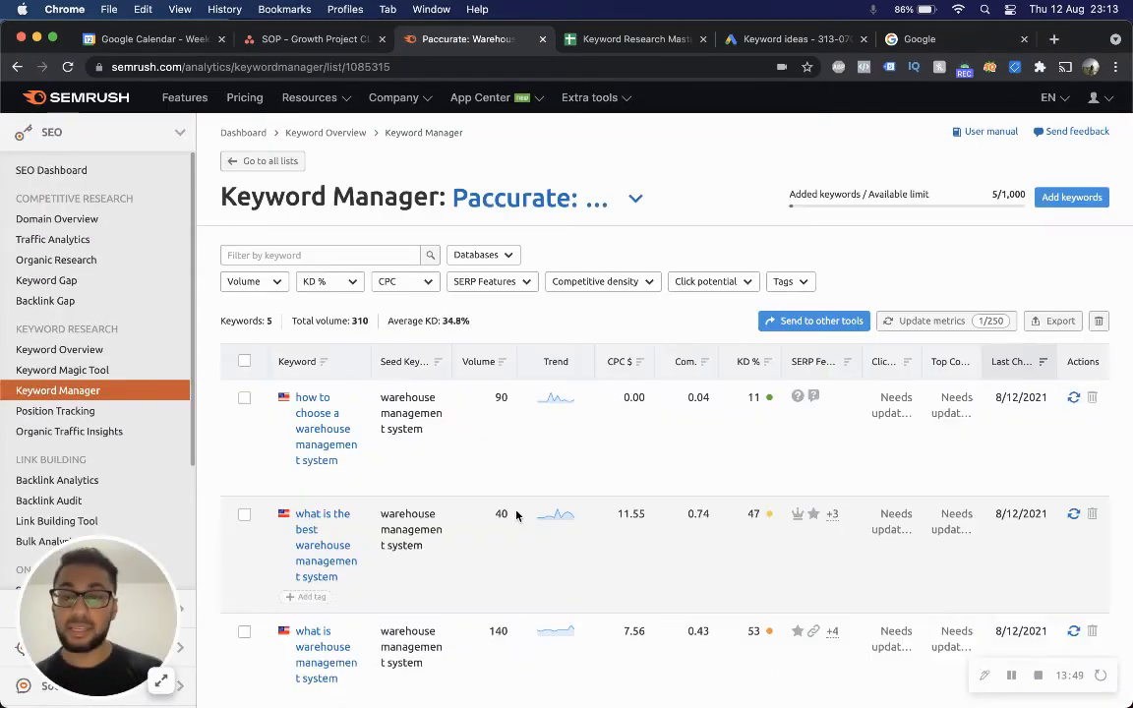
pyautogui.hotkey('ctrl', 'Up')
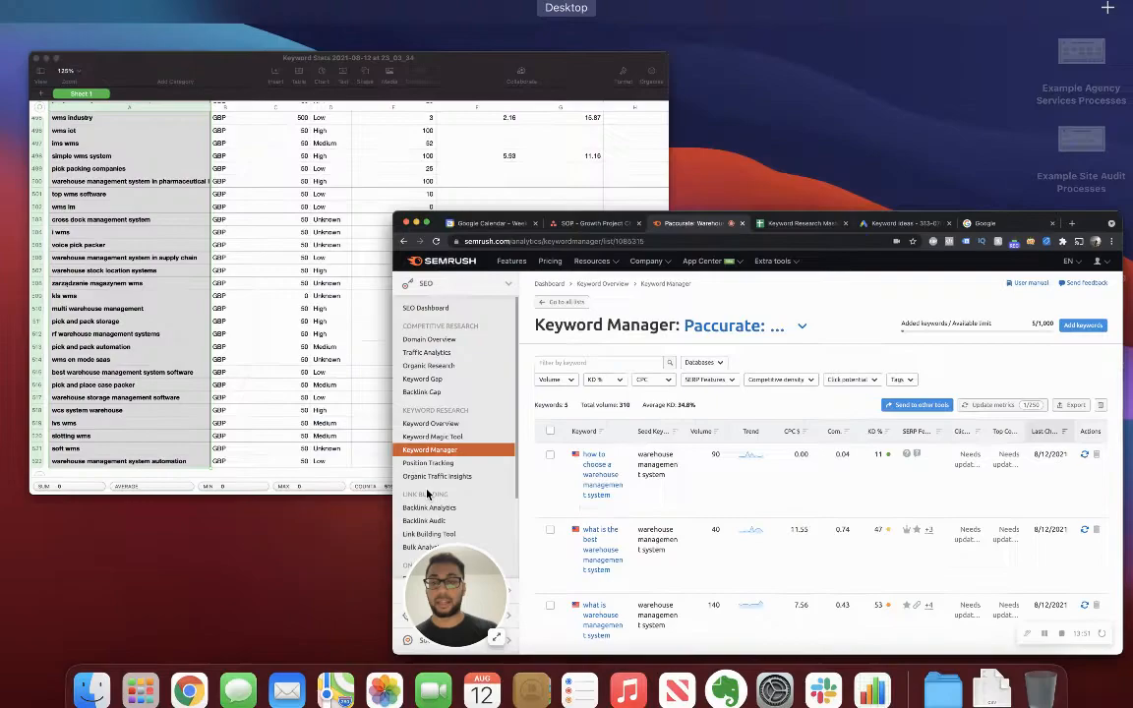
pyautogui.click(597, 494)
pyautogui.scroll(-2, 597, 494)
pyautogui.scroll(-2, 597, 494)
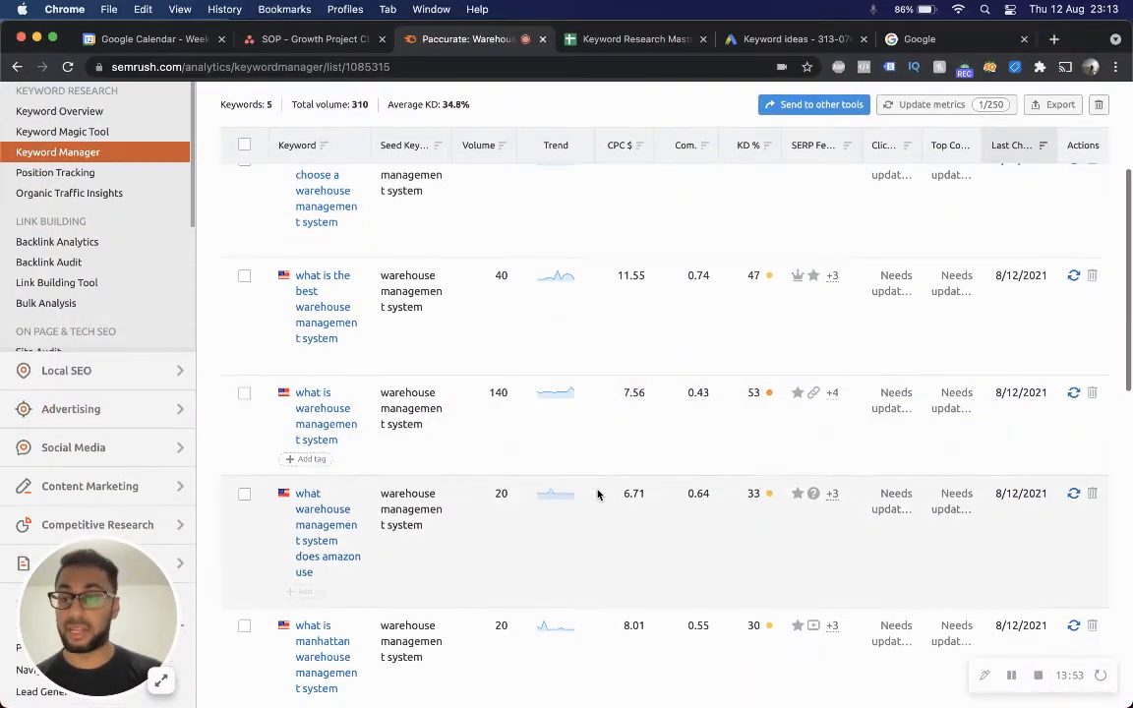
pyautogui.scroll(2, 484, 279)
pyautogui.scroll(3, 484, 279)
# Export all keywords of the list as a CSV file and open the downloaded file.
pyautogui.click(244, 361)
pyautogui.click(1055, 320)
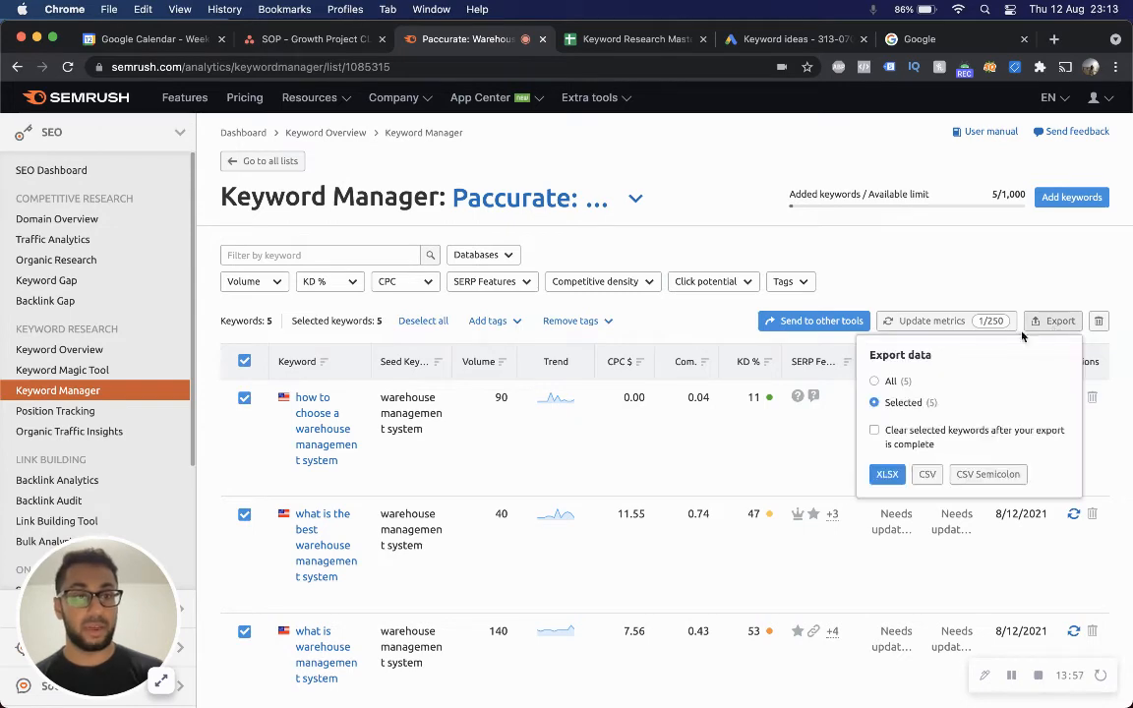
pyautogui.click(875, 381)
pyautogui.click(930, 474)
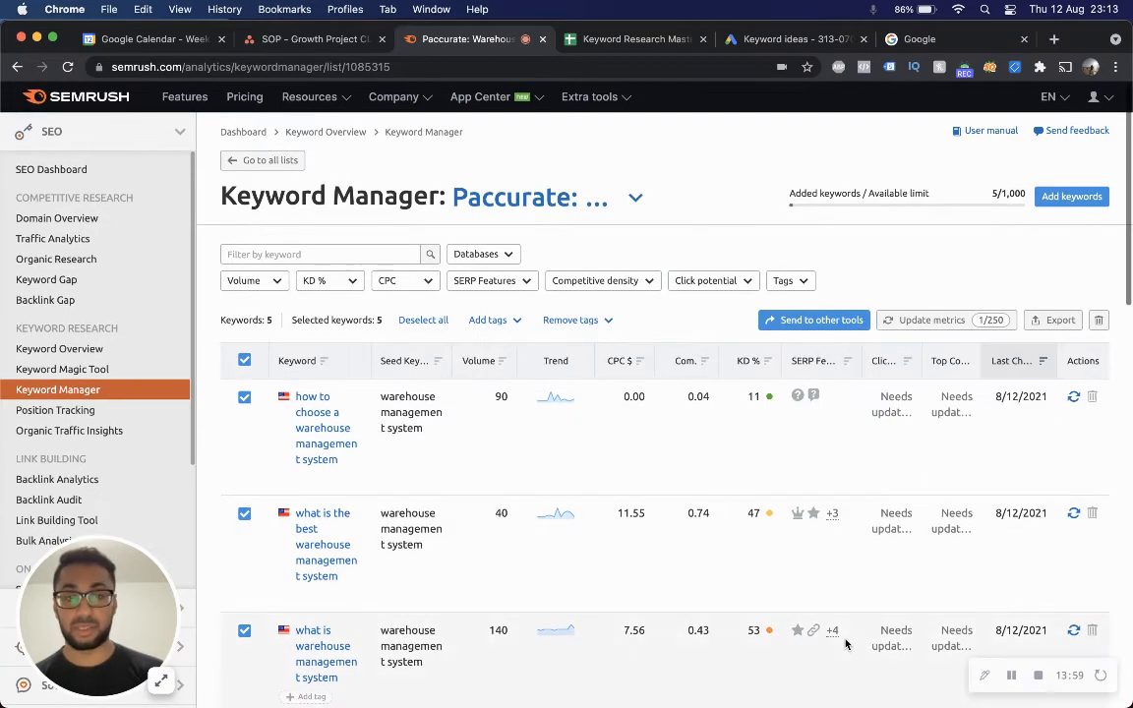
pyautogui.click(57, 695)
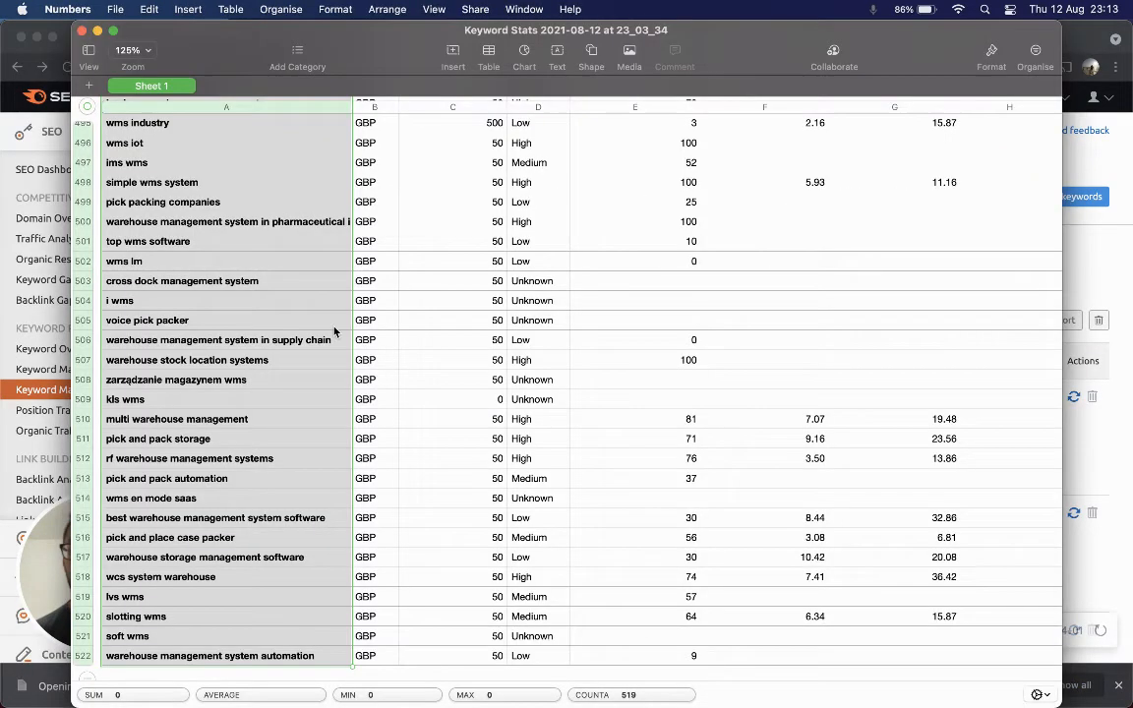
# Paste the exported keywords and seed keywords into the Topic Clusters sheet of Keyword Research Master, starting at row 16.
pyautogui.click(268, 189)
pyautogui.moveTo(268, 189); pyautogui.dragTo(492, 266)
pyautogui.hotkey('ctrl', 'Up')
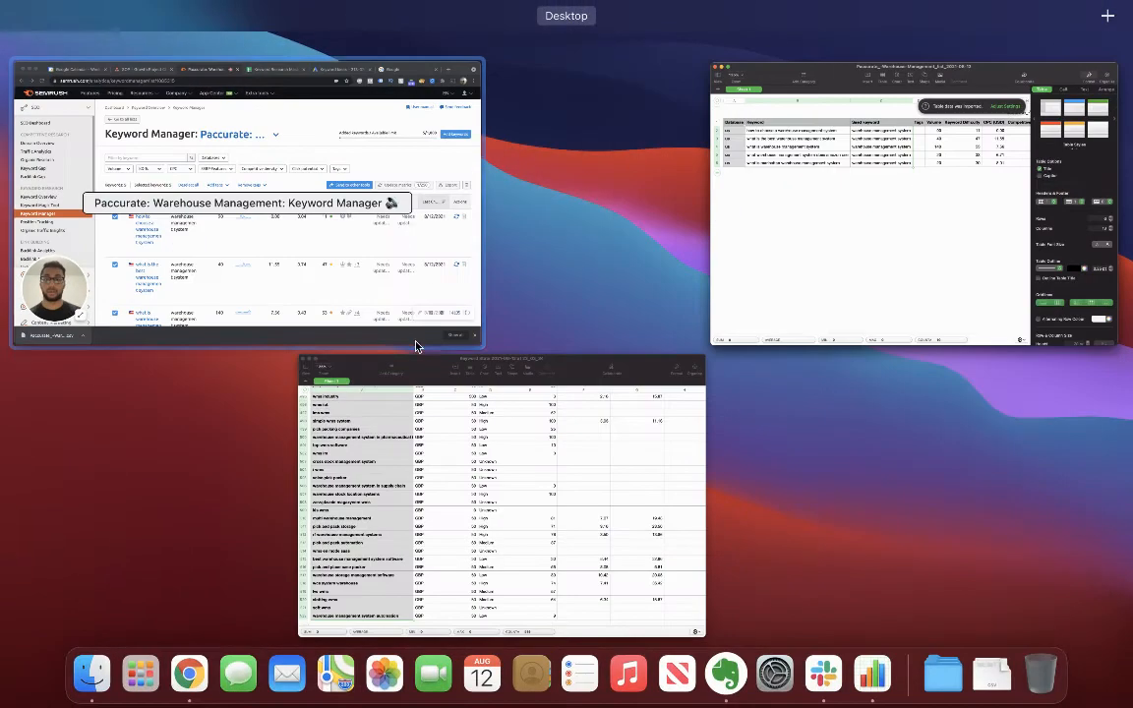
pyautogui.click(399, 252)
pyautogui.hotkey('ctrl', 'Tab')
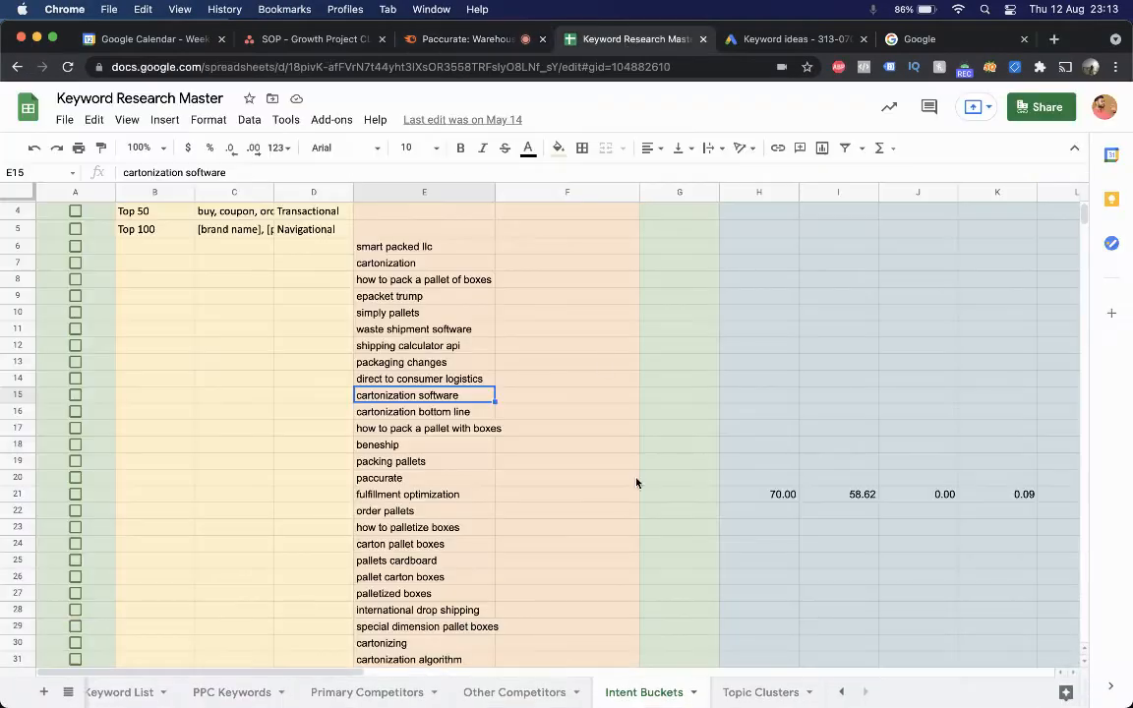
pyautogui.click(758, 691)
pyautogui.click(385, 480)
pyautogui.press('super+v')
# Widen the Keyword and Seed Keyword columns so the pasted text fits.
pyautogui.click(581, 497)
pyautogui.click(411, 497)
pyautogui.press('Right')
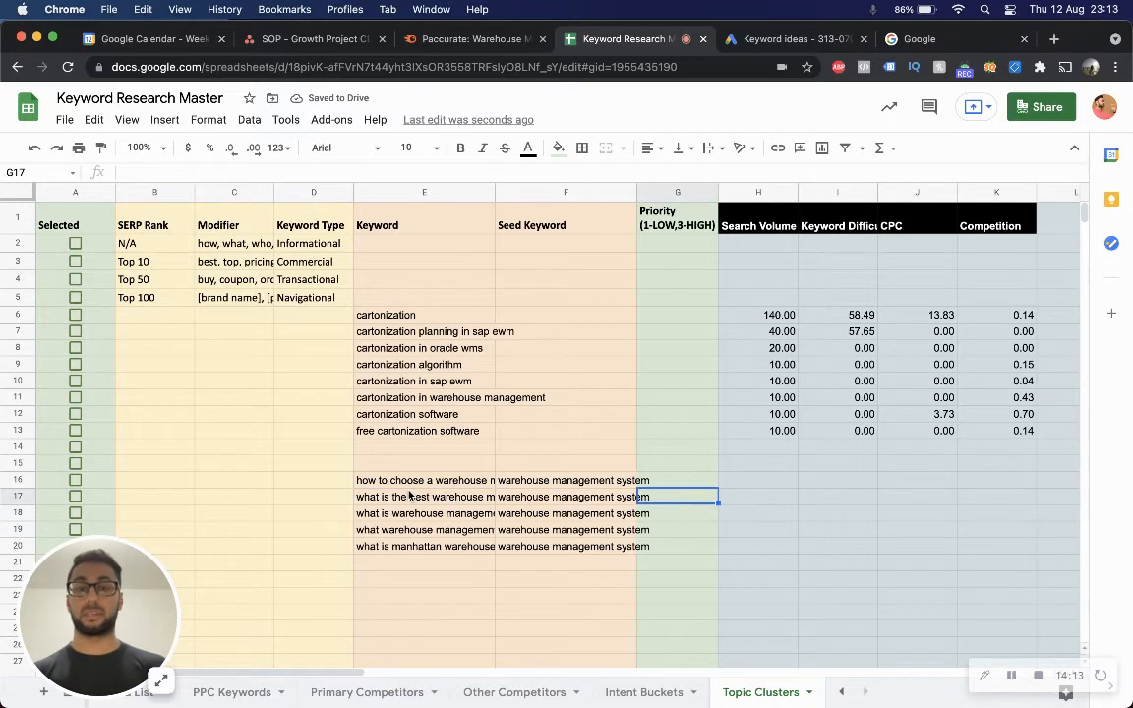
pyautogui.press('Up')
pyautogui.press('Up')
pyautogui.press('Down')
pyautogui.press('Down')
pyautogui.press('Down')
pyautogui.press('Down')
pyautogui.press('Down')
pyautogui.press('Down')
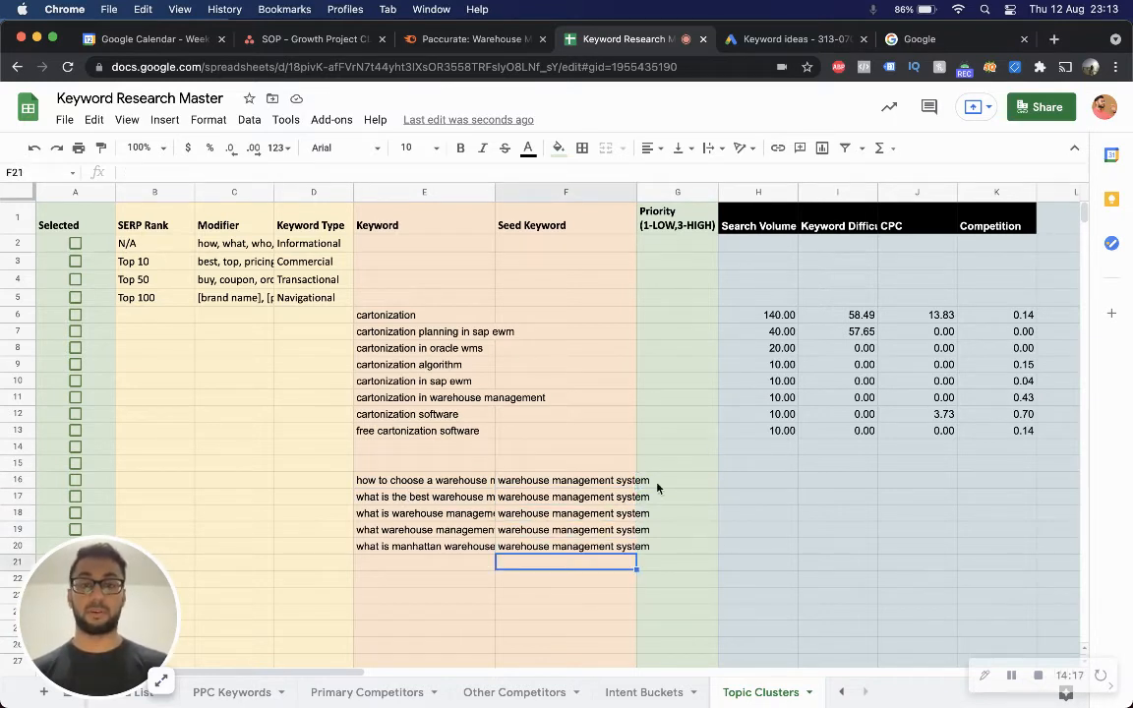
pyautogui.click(630, 192)
pyautogui.doubleClick(636, 190)
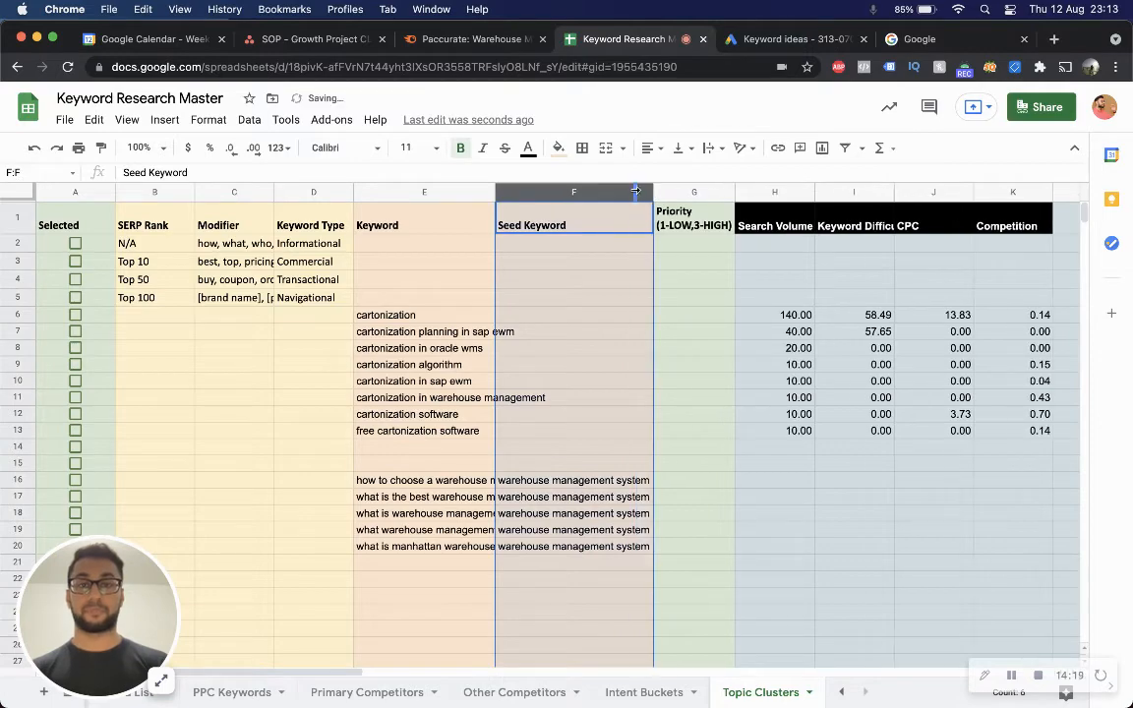
pyautogui.click(692, 478)
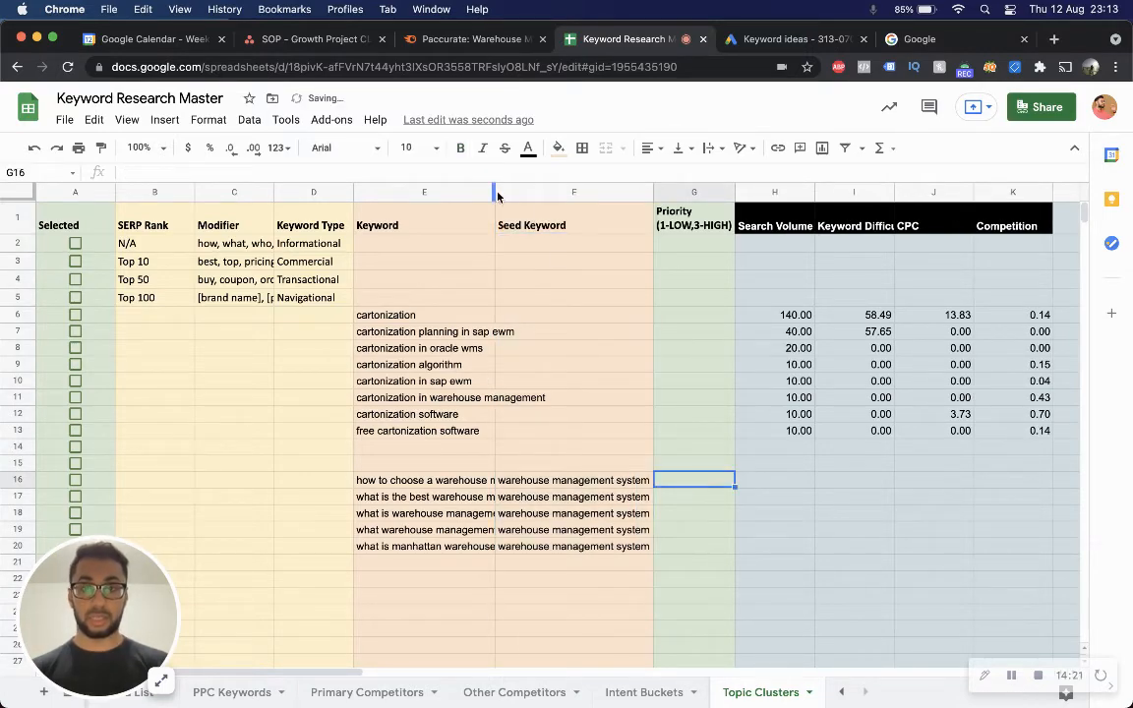
pyautogui.moveTo(512, 201); pyautogui.dragTo(586, 207)
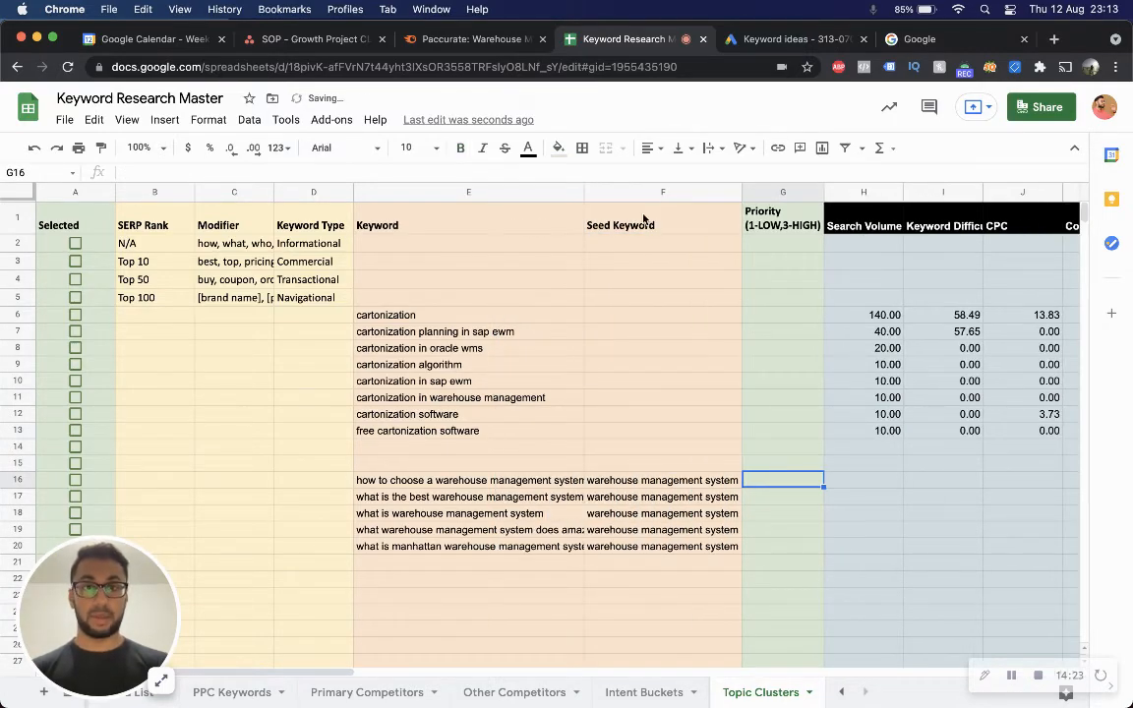
# Copy the search volume, difficulty, CPC and competition figures from the export and paste them into the Search Volume column from row 16.
pyautogui.hotkey('ctrl', 'Up')
pyautogui.click(868, 189)
pyautogui.press('super+shift+Down')
pyautogui.press('super+shift+Right')
pyautogui.hotkey('ctrl', 'Up')
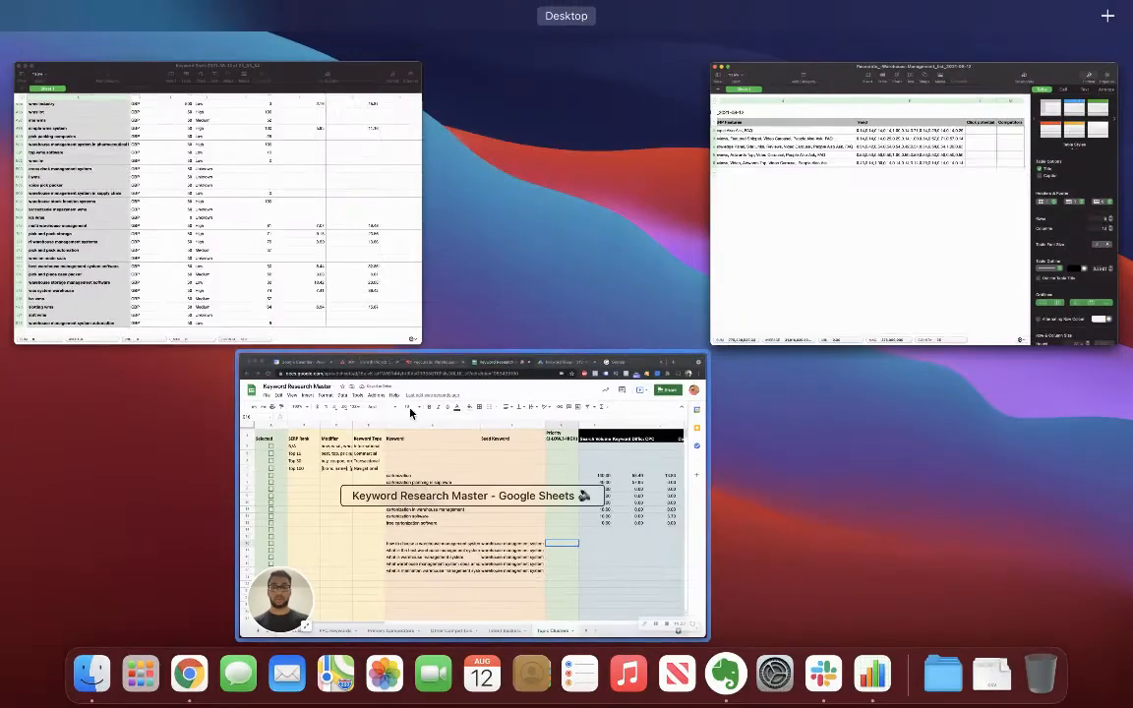
pyautogui.click(426, 380)
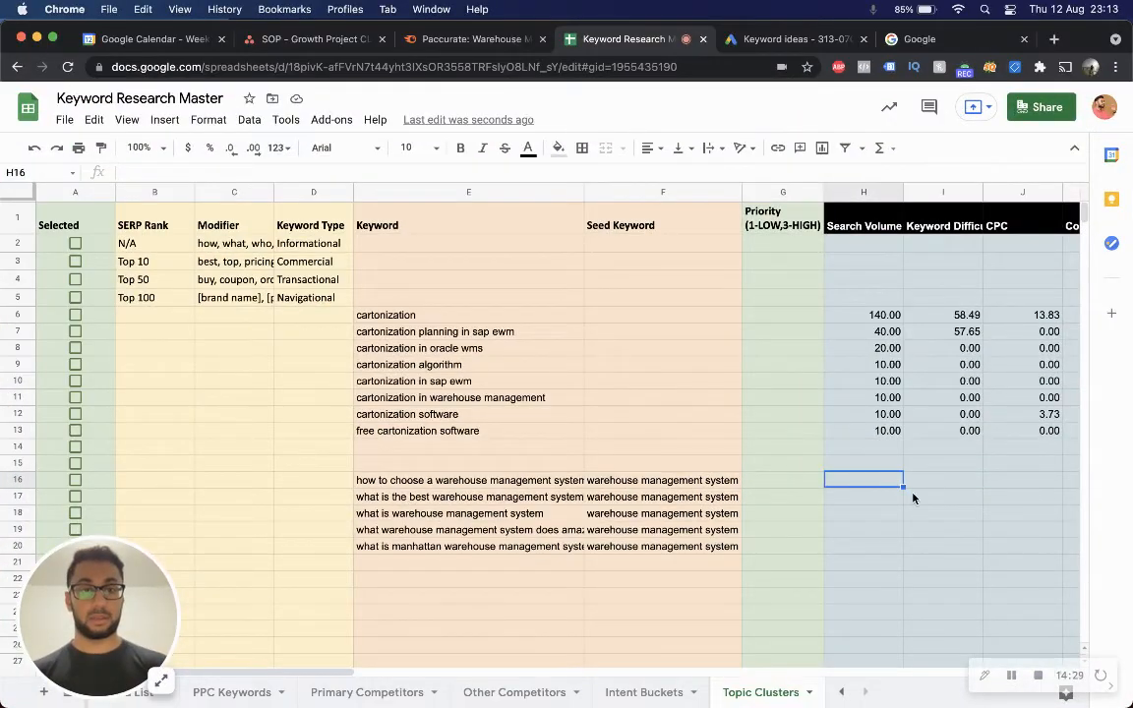
pyautogui.write('90.00\t11.00\t0.00 40.00\t47.00\t11.55 140.00\t53.00\t7.56 20.00\t33.00\t6.71 20.00\t30.00\t8.01')
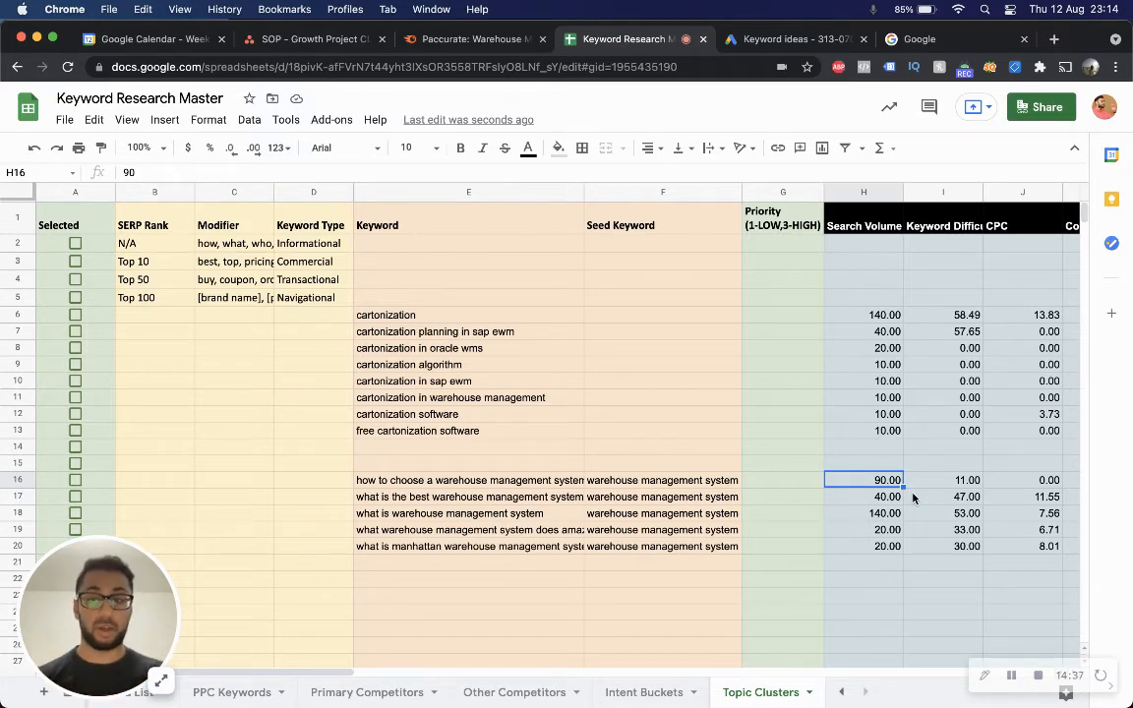
# Auto-fit the Keyword column width to its longest entry.
pyautogui.click(659, 482)
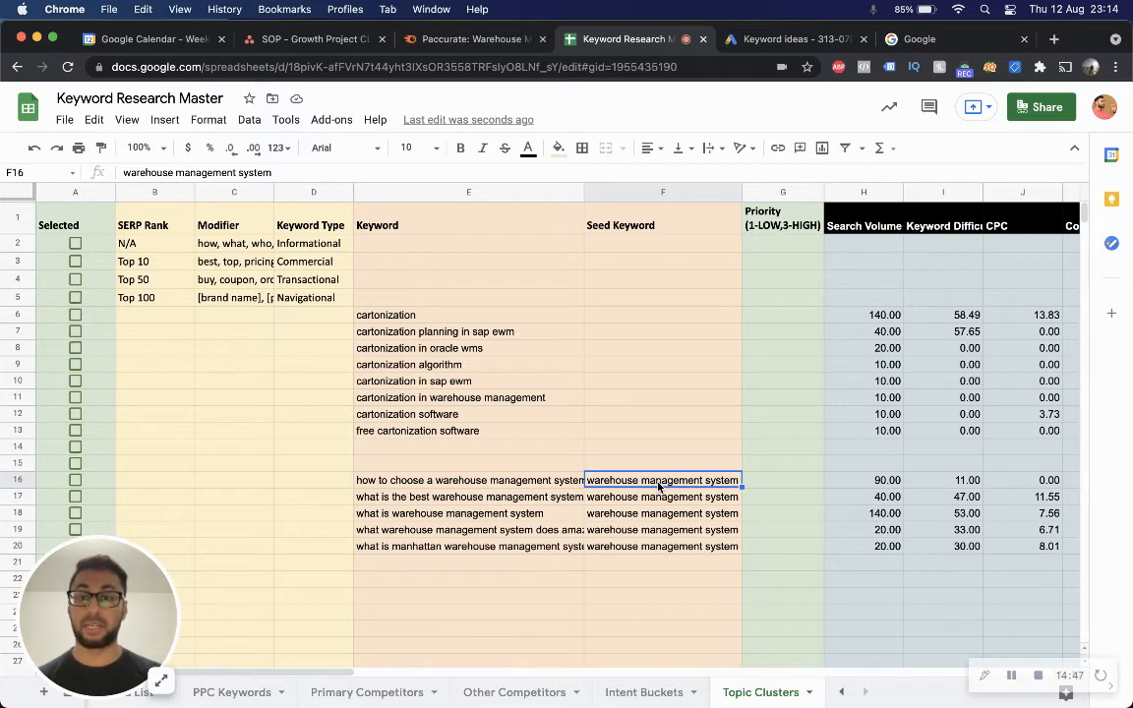
pyautogui.press('Left')
pyautogui.press('Down')
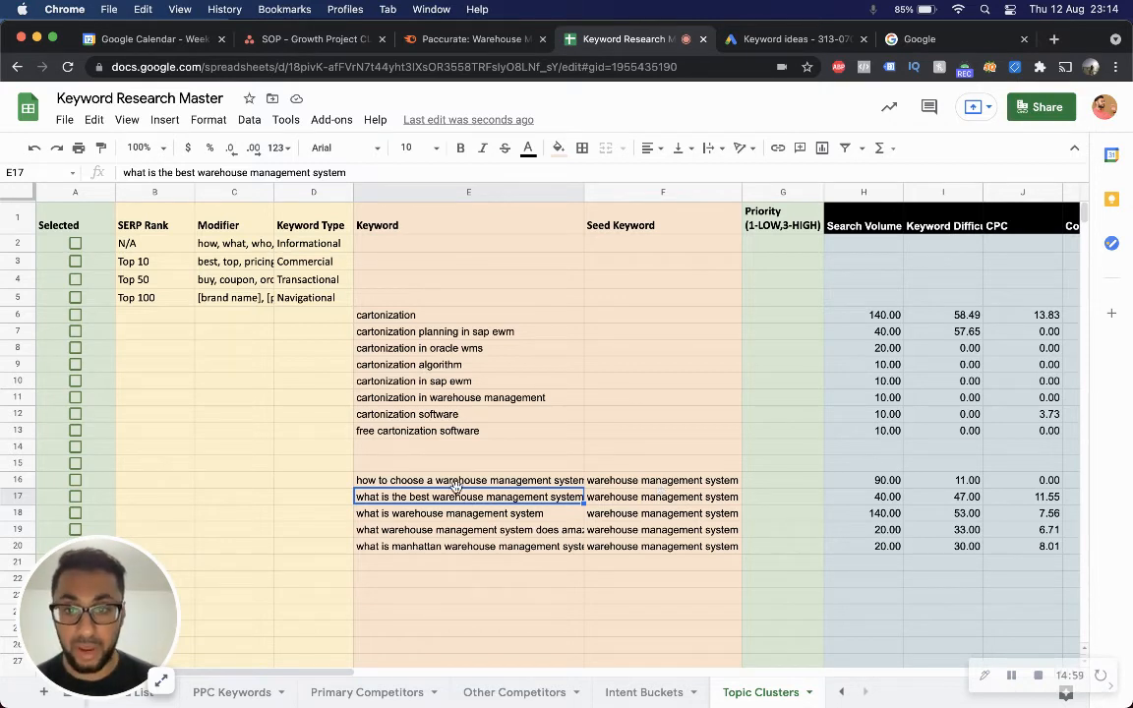
pyautogui.doubleClick(585, 192)
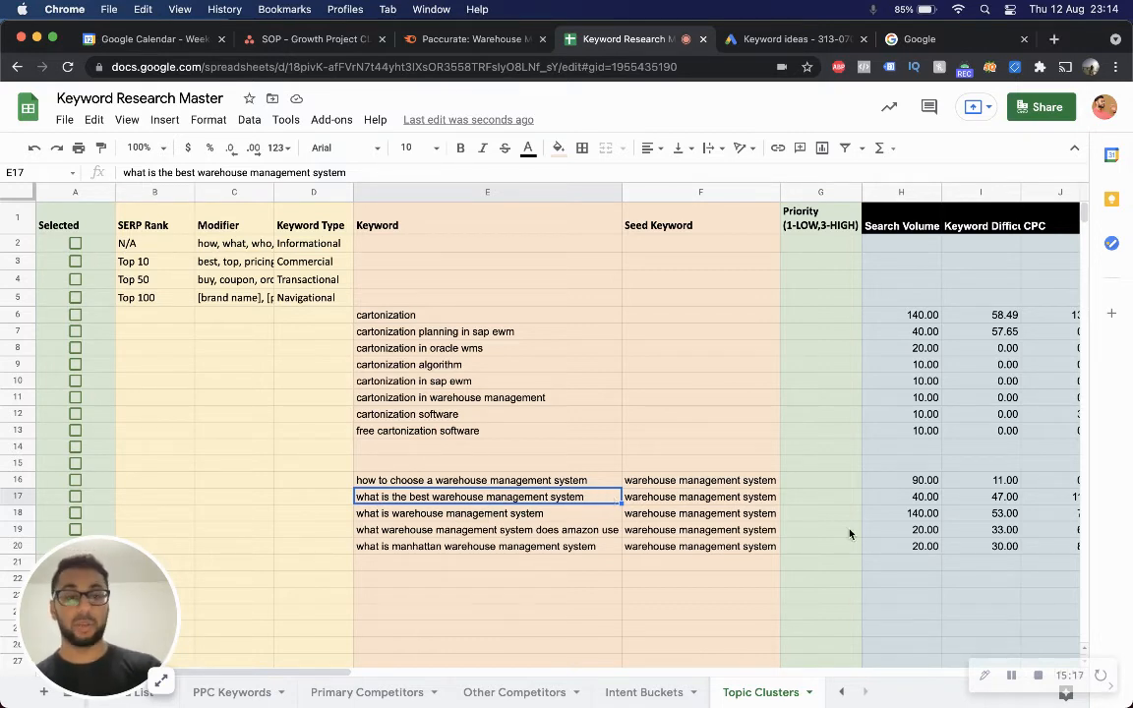
# Examine the volume, difficulty and CPC of the "what is the best warehouse management system" row.
pyautogui.hscroll(1, 999, 504)
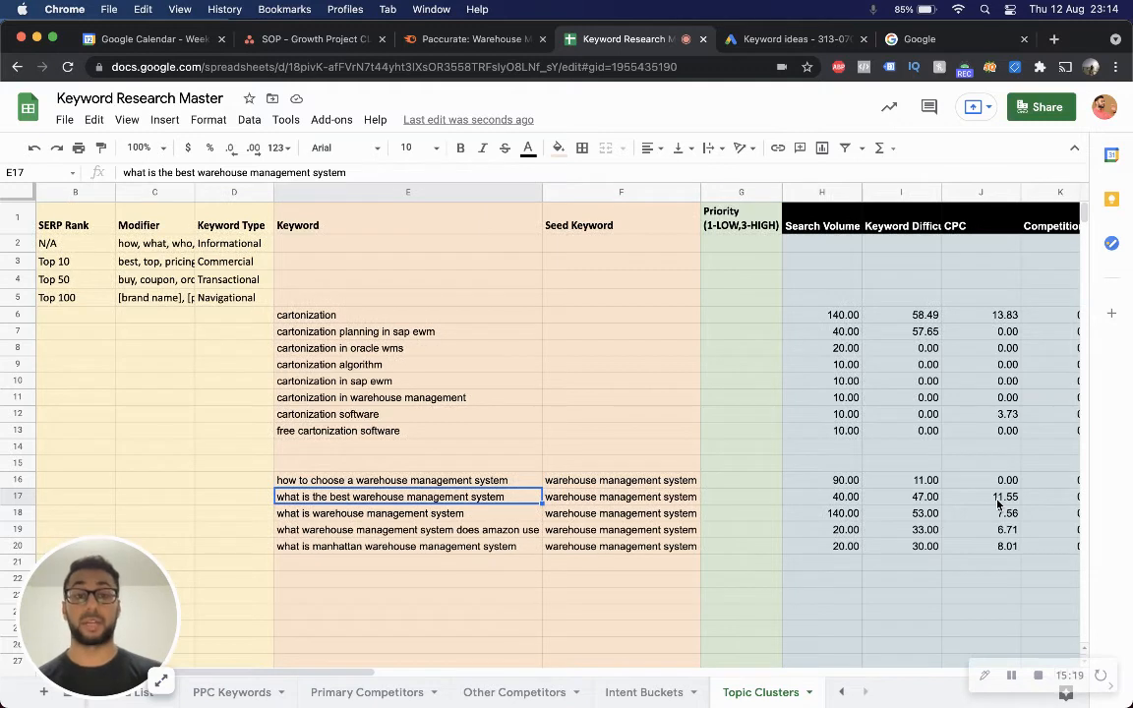
pyautogui.click(931, 498)
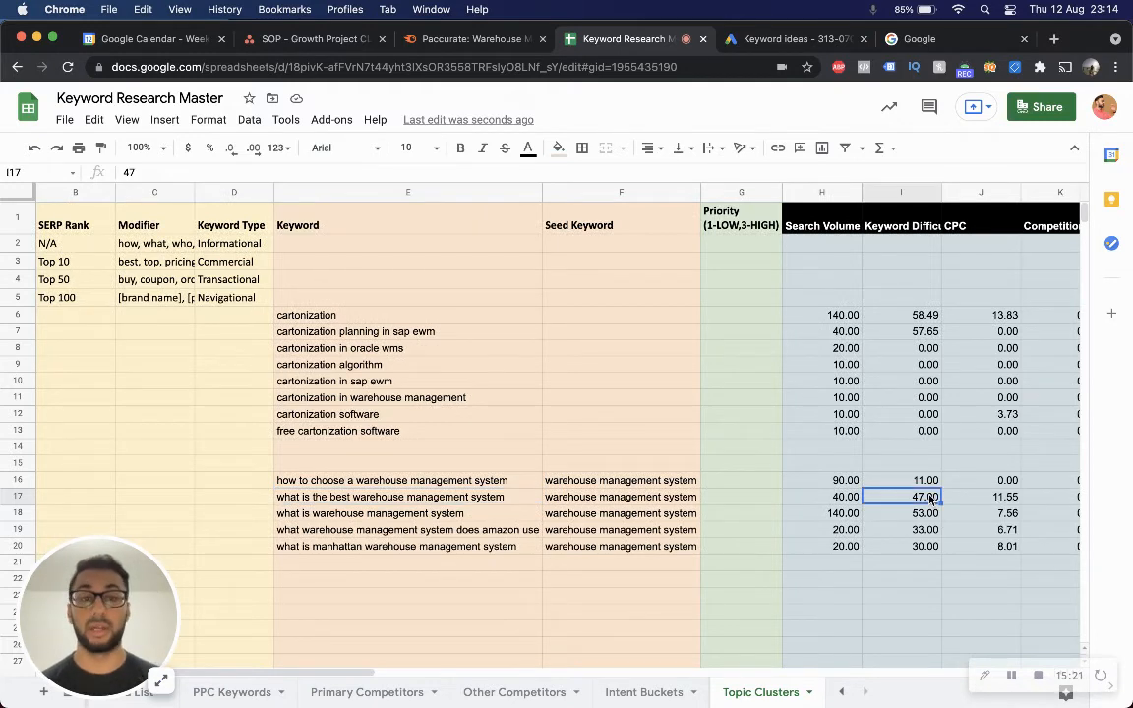
pyautogui.press('Left')
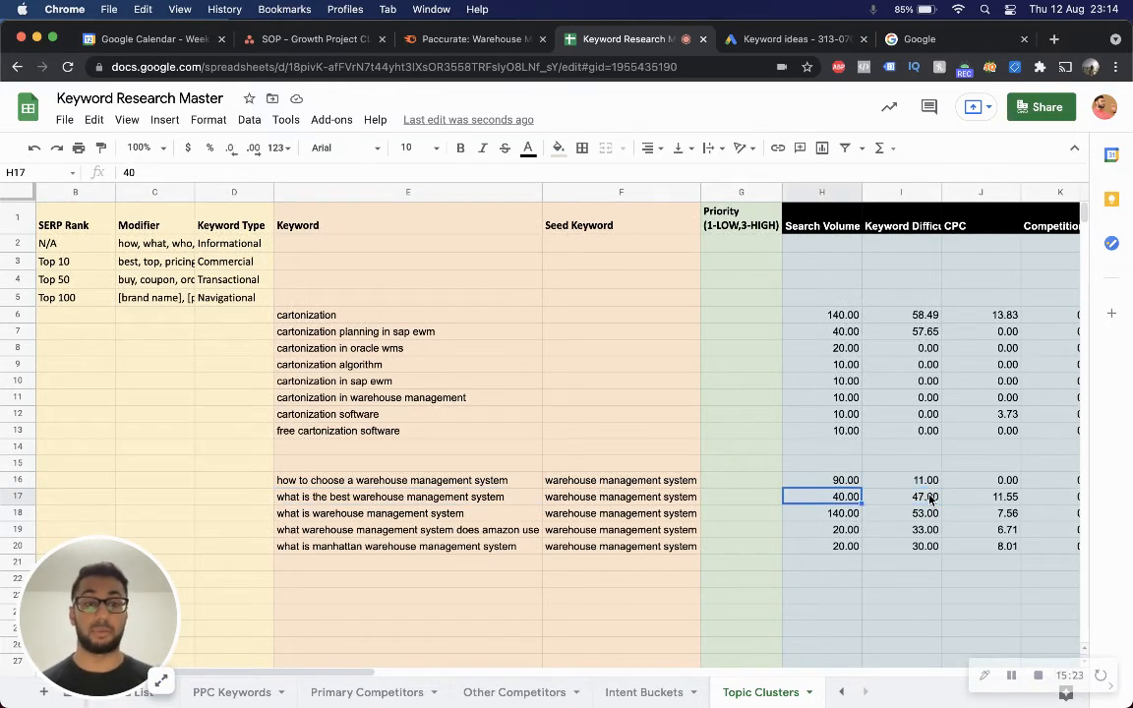
pyautogui.press('Right')
pyautogui.press('Right')
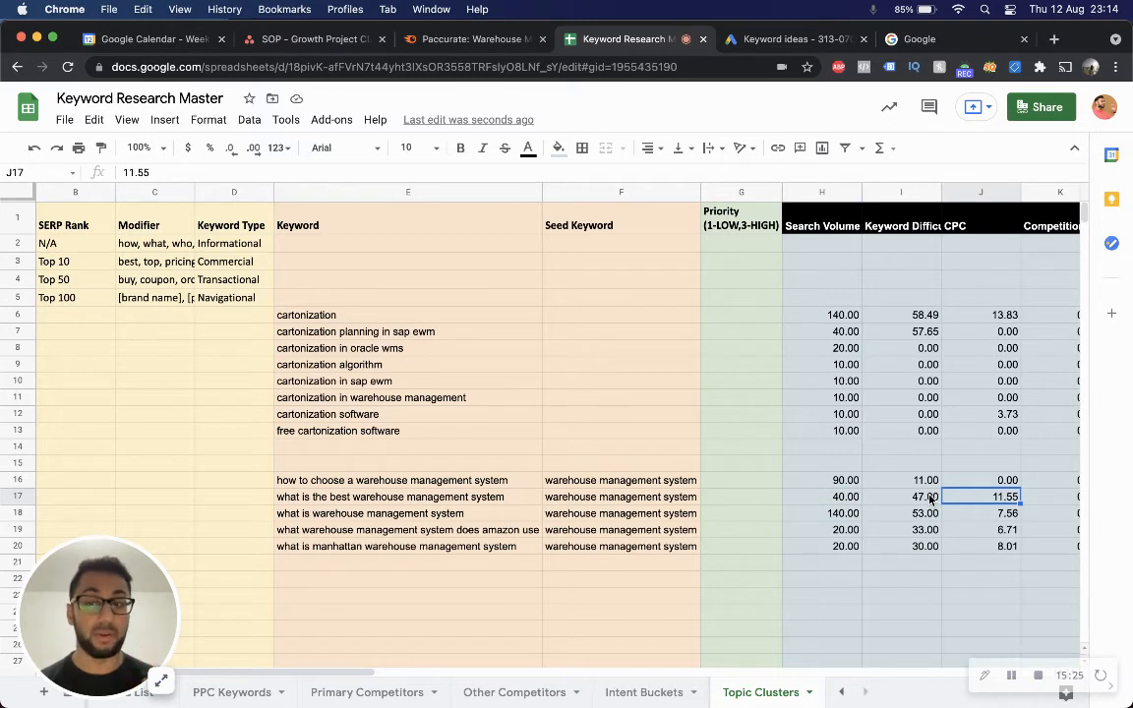
pyautogui.press('Right')
pyautogui.press('Left')
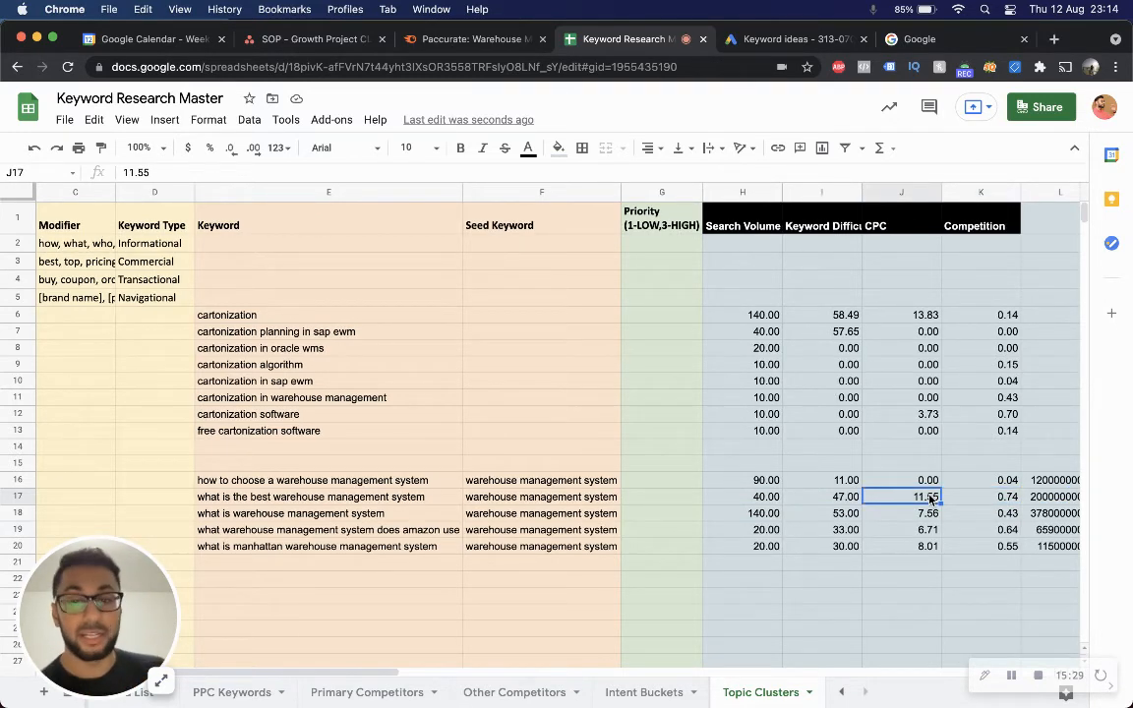
pyautogui.press('Left')
pyautogui.press('Left')
pyautogui.press('Left')
pyautogui.press('Left')
pyautogui.press('Left')
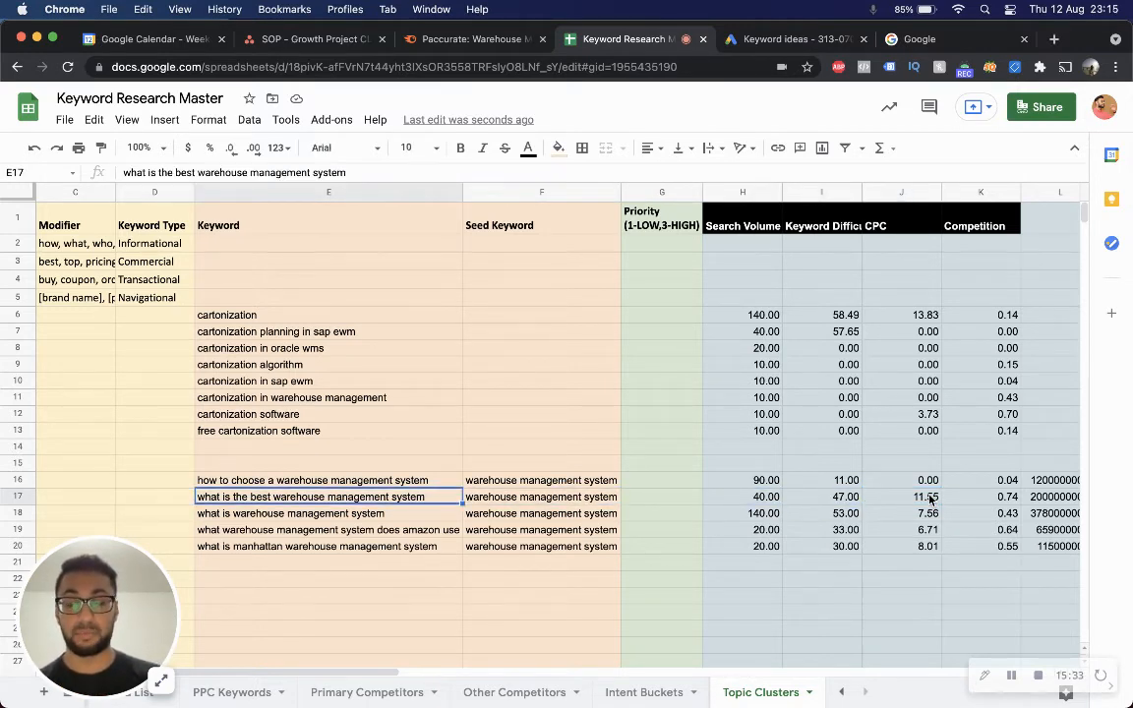
pyautogui.press('Right')
pyautogui.press('Right')
pyautogui.press('Right')
pyautogui.press('Right')
pyautogui.press('Left')
pyautogui.press('Left')
pyautogui.press('Left')
pyautogui.press('Left')
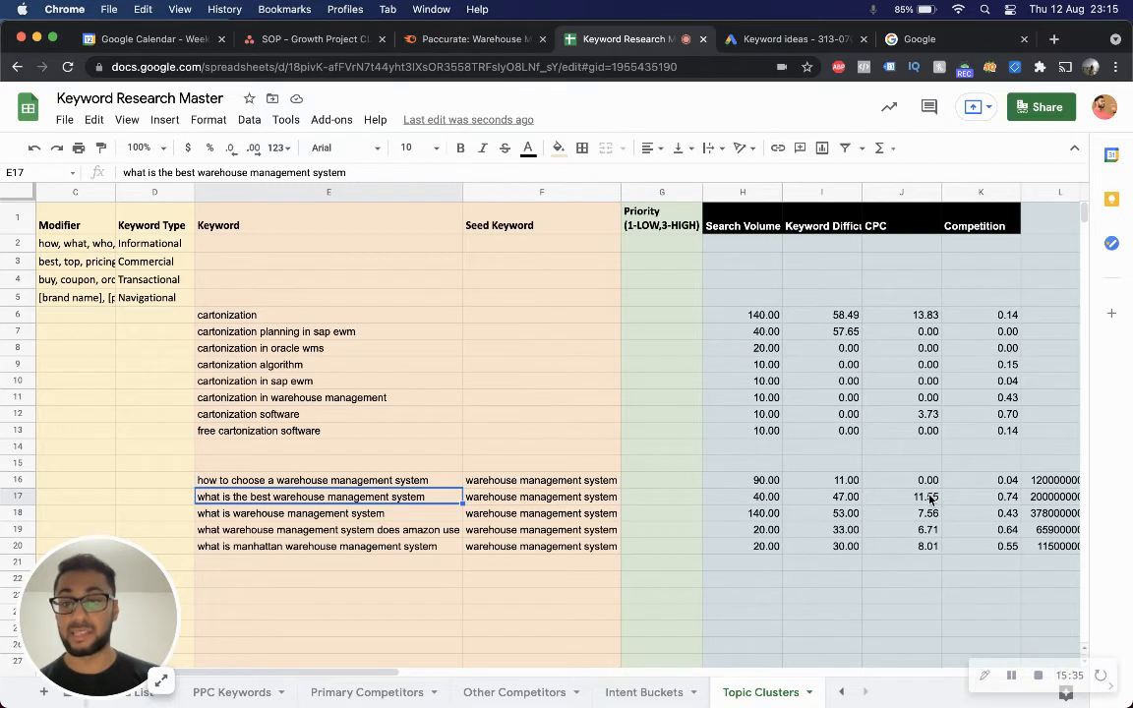
# Set the priority of "what is the best warehouse management system" to 2.
pyautogui.press('Right')
pyautogui.press('Right')
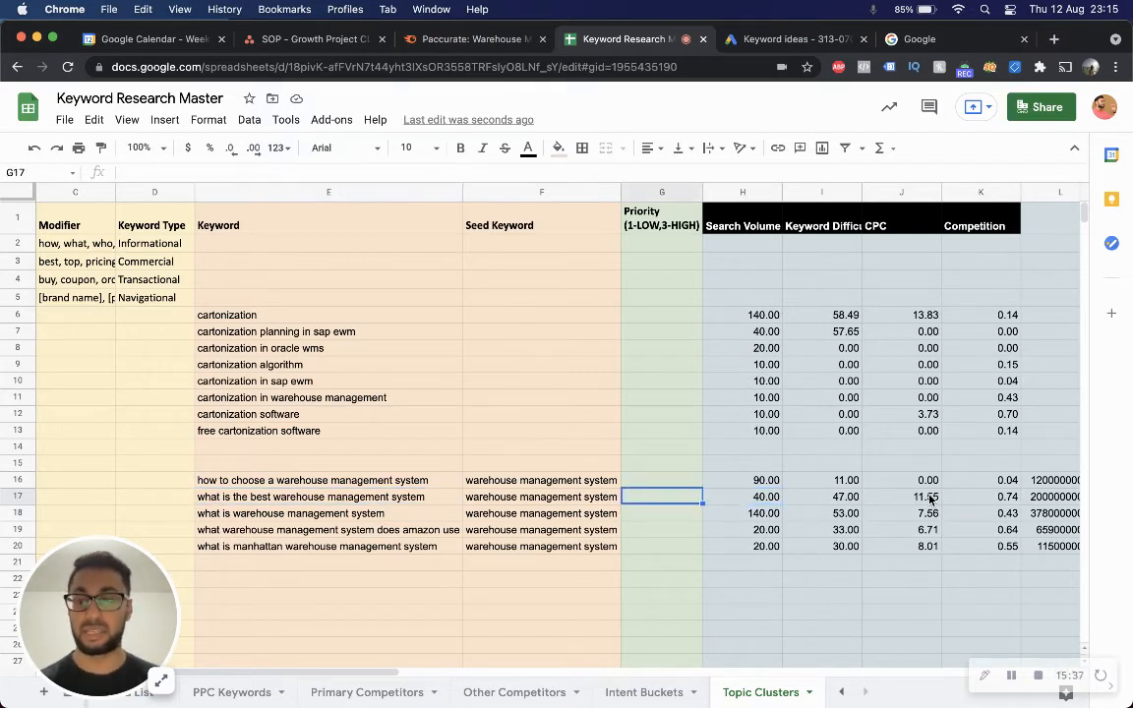
pyautogui.write('2')
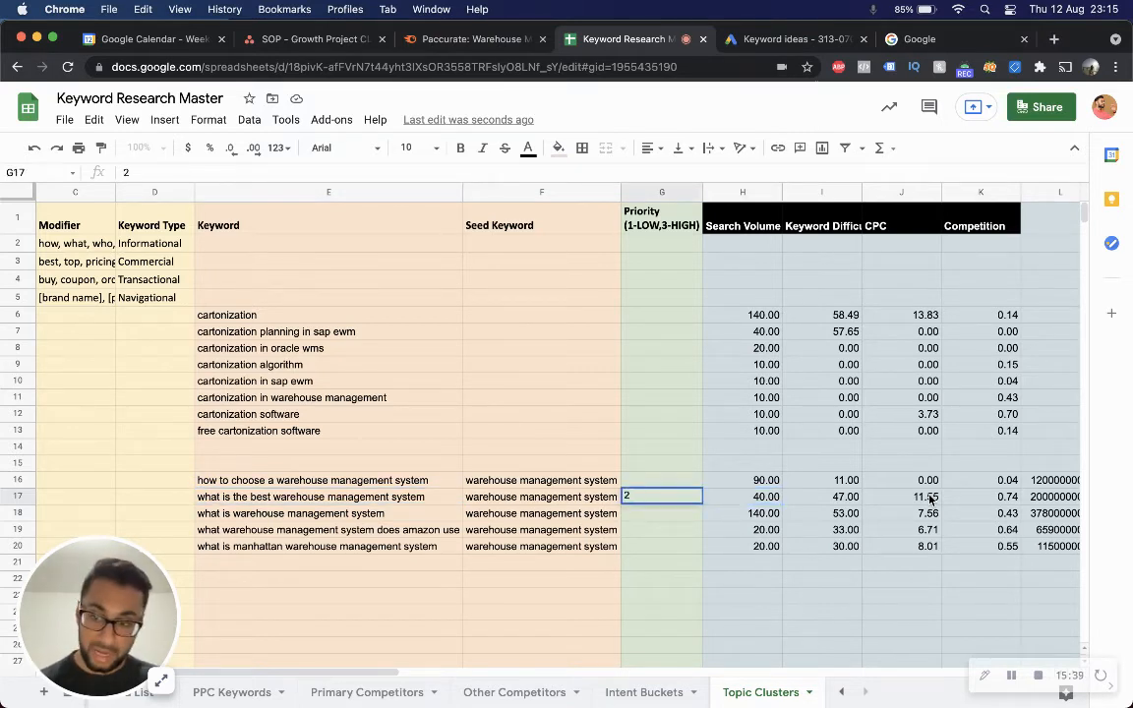
pyautogui.press('Return')
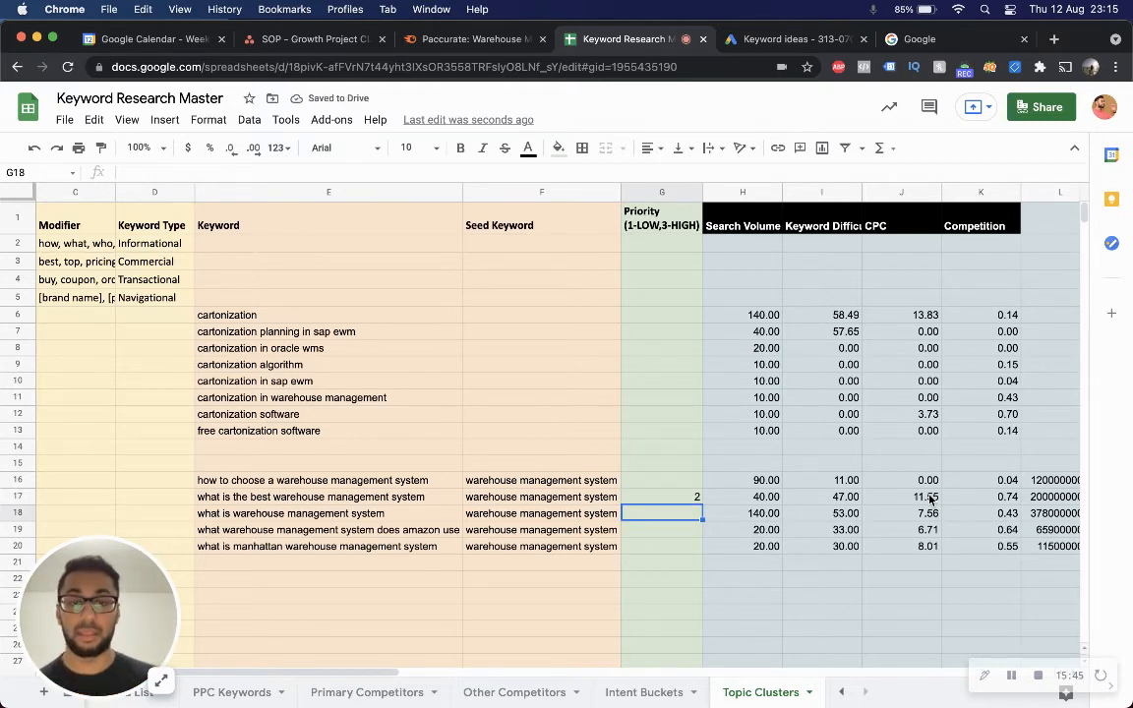
# Set priority 2 for "how to choose a warehouse management system" and "what is warehouse management system", and 1 for the last two keywords.
pyautogui.press('Up')
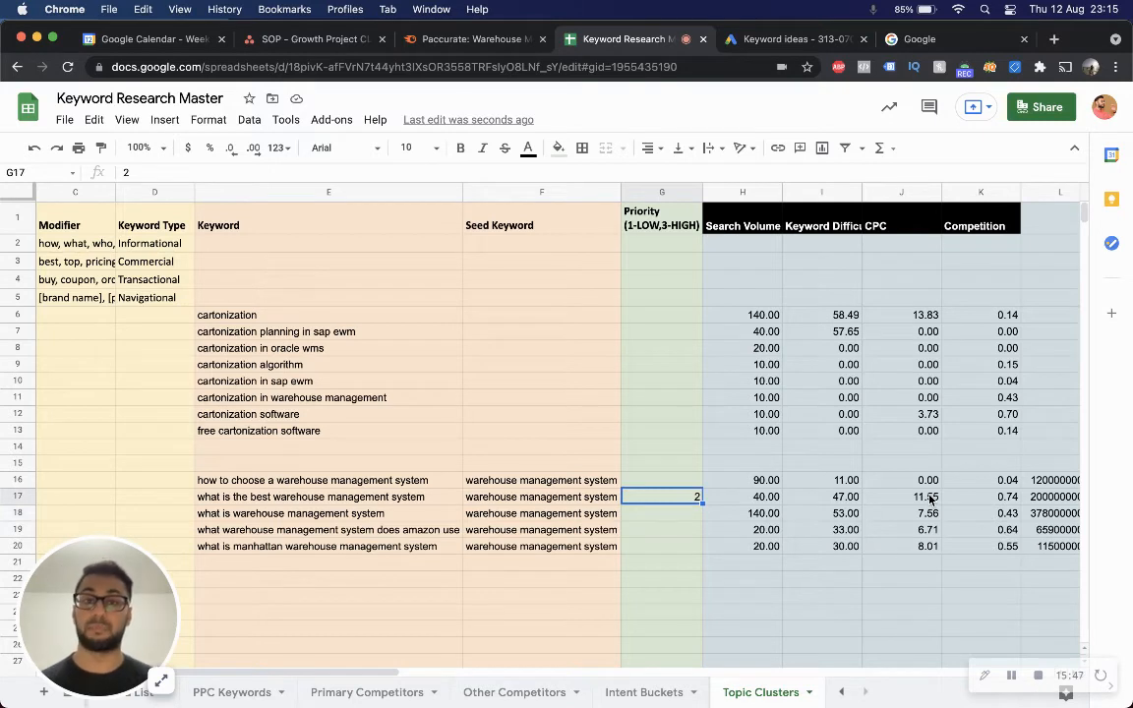
pyautogui.press('Up')
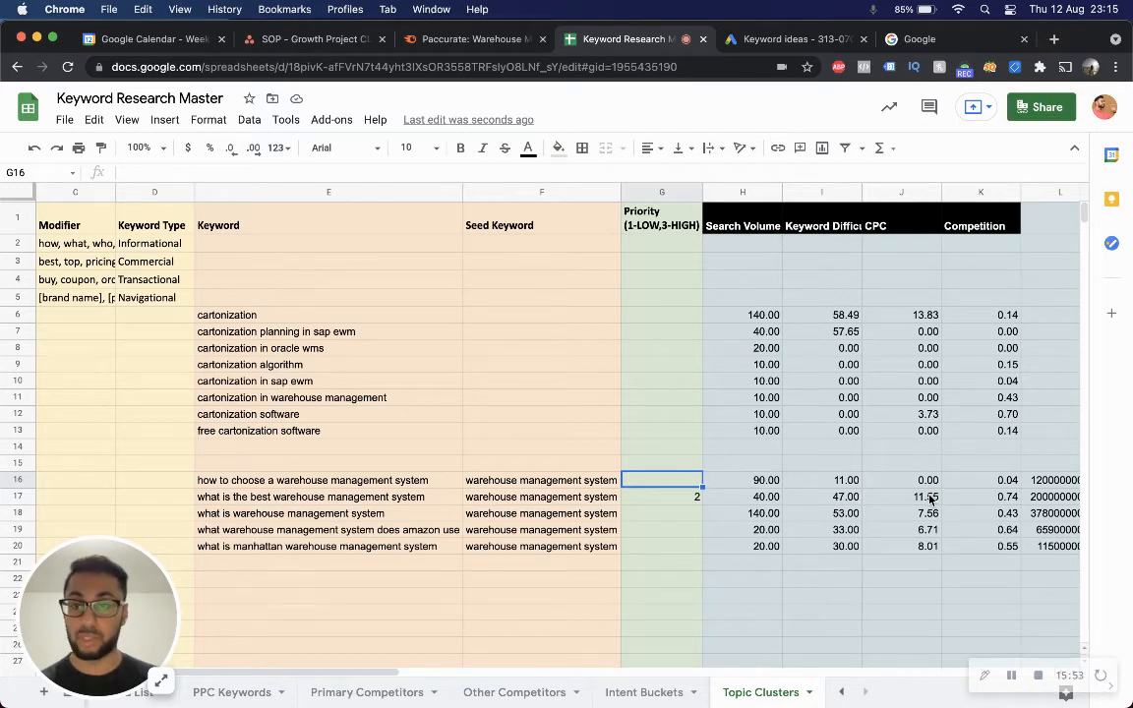
pyautogui.write('2')
pyautogui.press('Return')
pyautogui.press('Down')
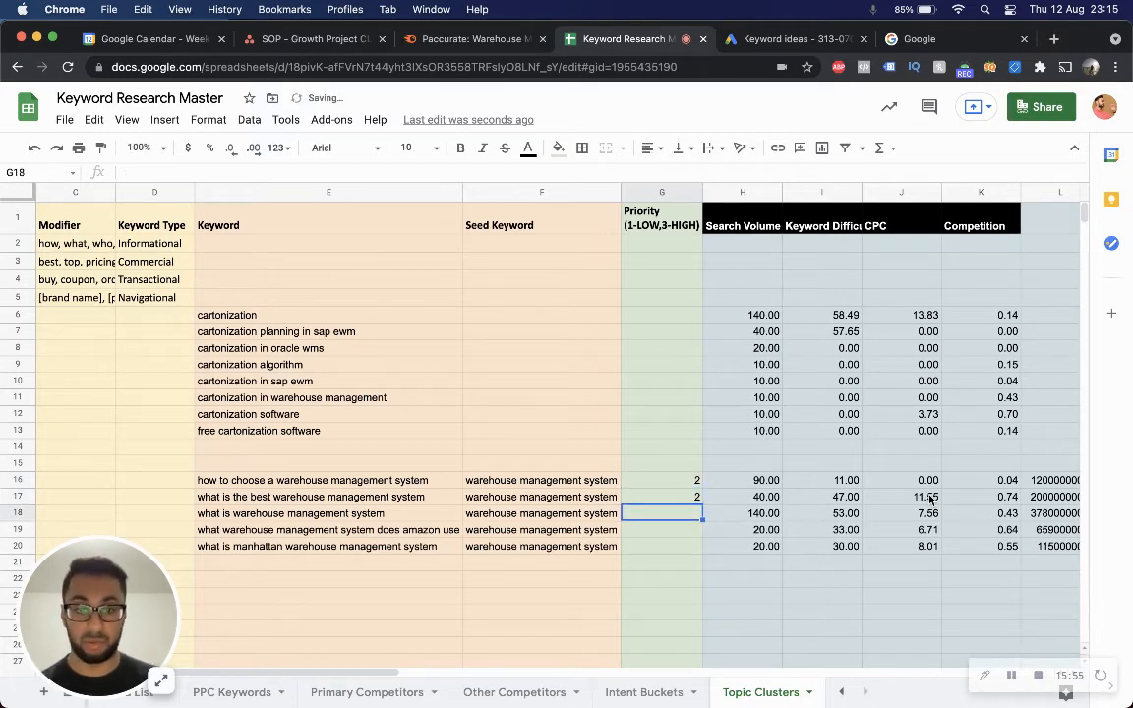
pyautogui.write('2')
pyautogui.press('Return')
pyautogui.write('1')
pyautogui.press('Return')
pyautogui.write('1')
pyautogui.press('Return')
pyautogui.press('Up')
pyautogui.press('Up')
pyautogui.press('Up')
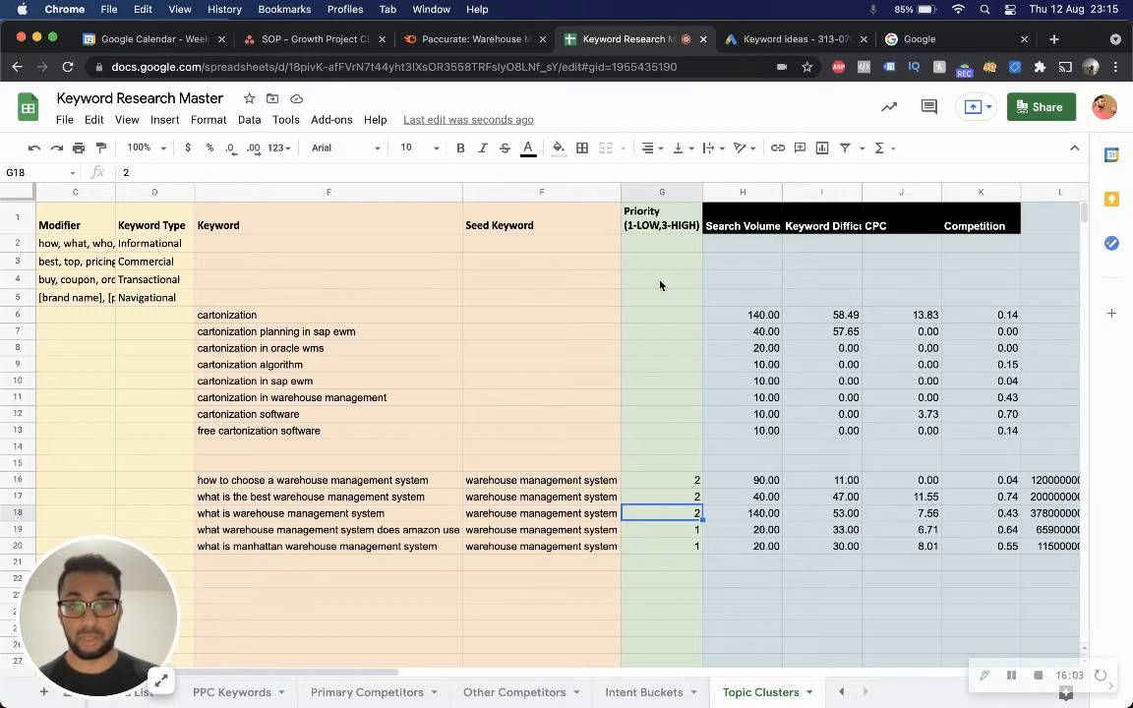
pyautogui.moveTo(662, 260); pyautogui.dragTo(662, 348)
pyautogui.click(677, 397)
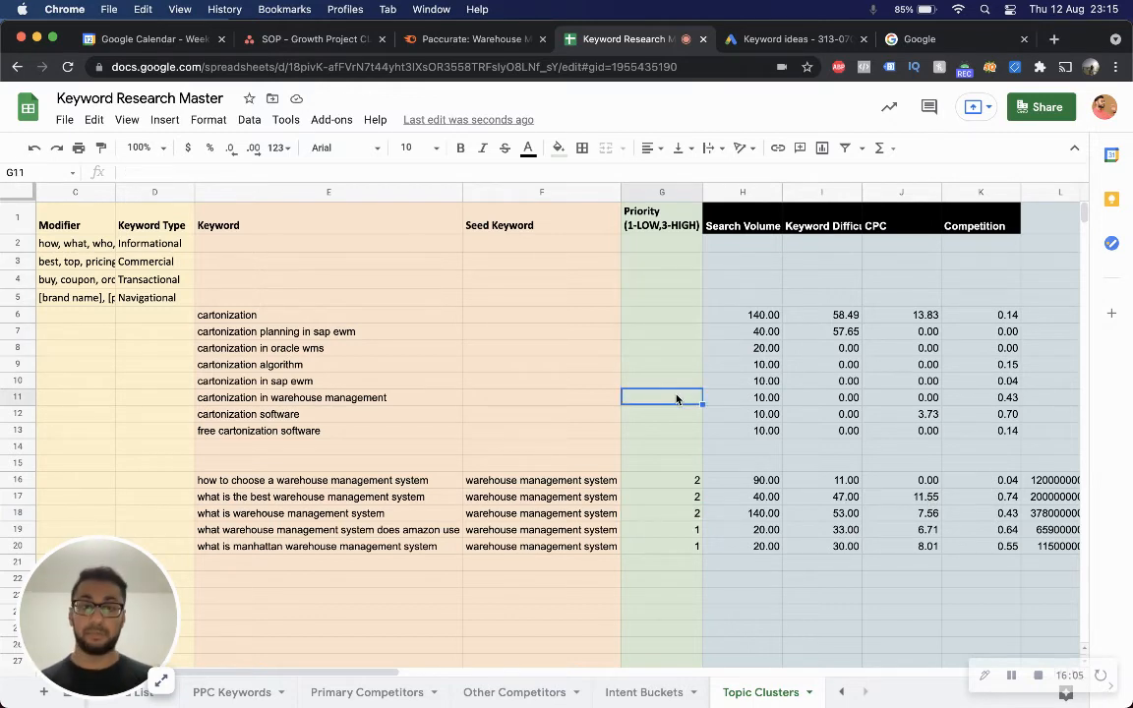
pyautogui.click(663, 483)
pyautogui.press('Down')
pyautogui.press('Down')
pyautogui.press('Down')
pyautogui.press('Up')
pyautogui.press('Up')
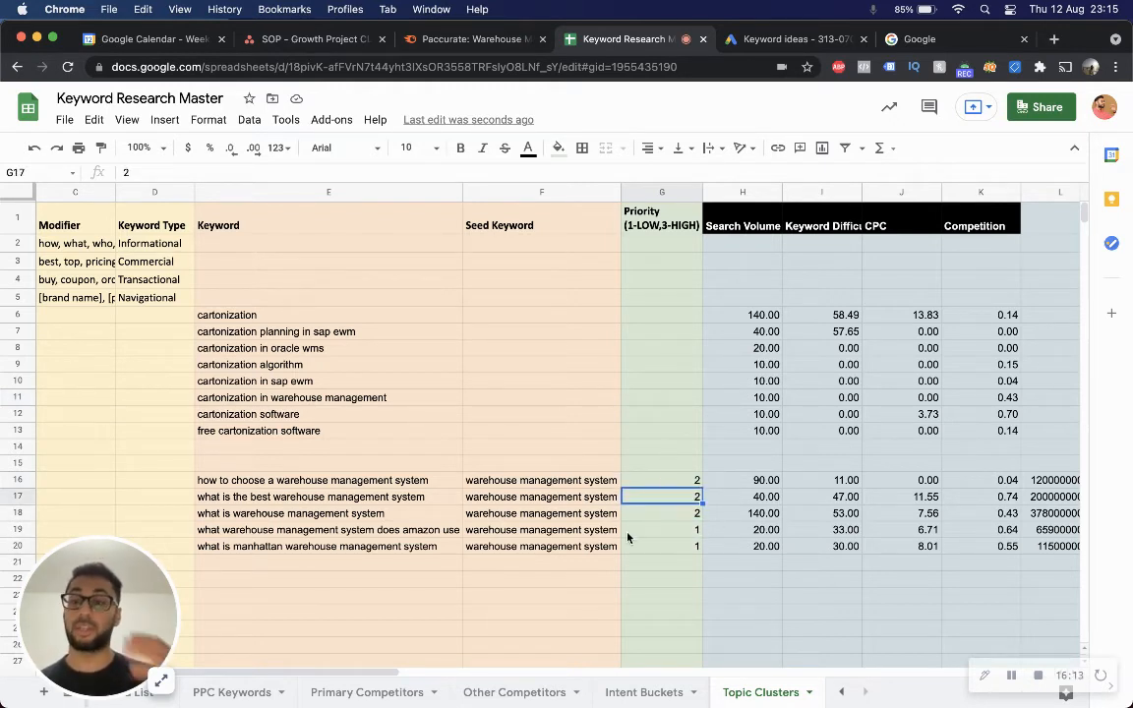
pyautogui.hscroll(-3, 627, 537)
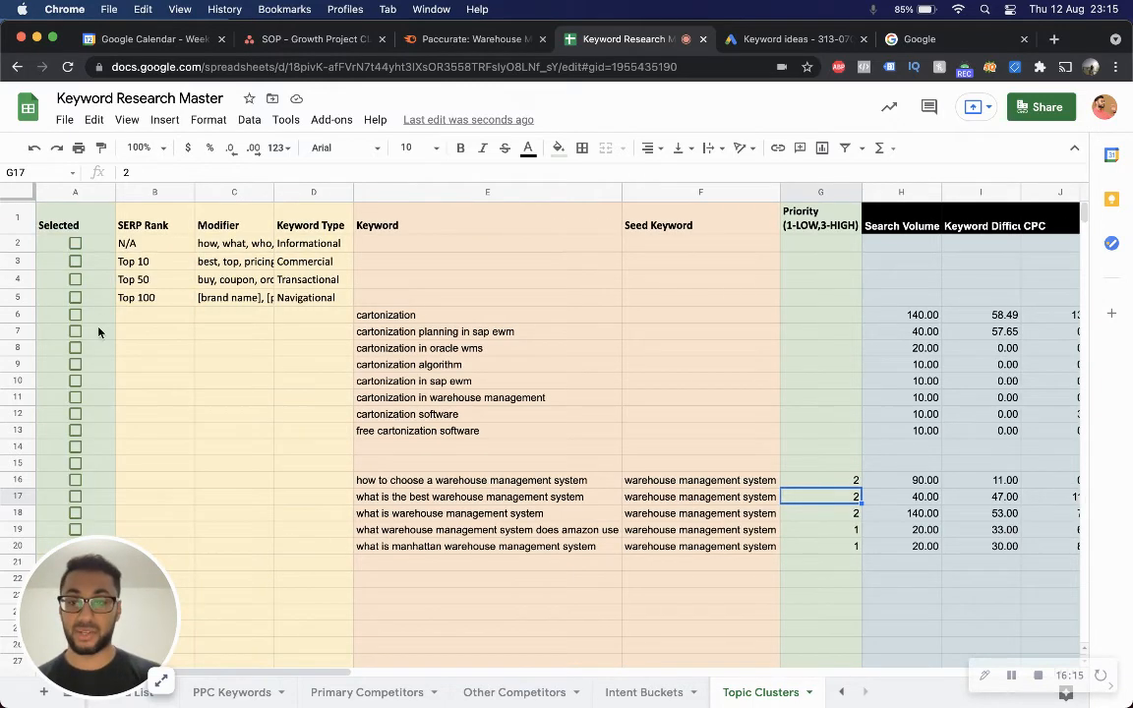
pyautogui.click(75, 497)
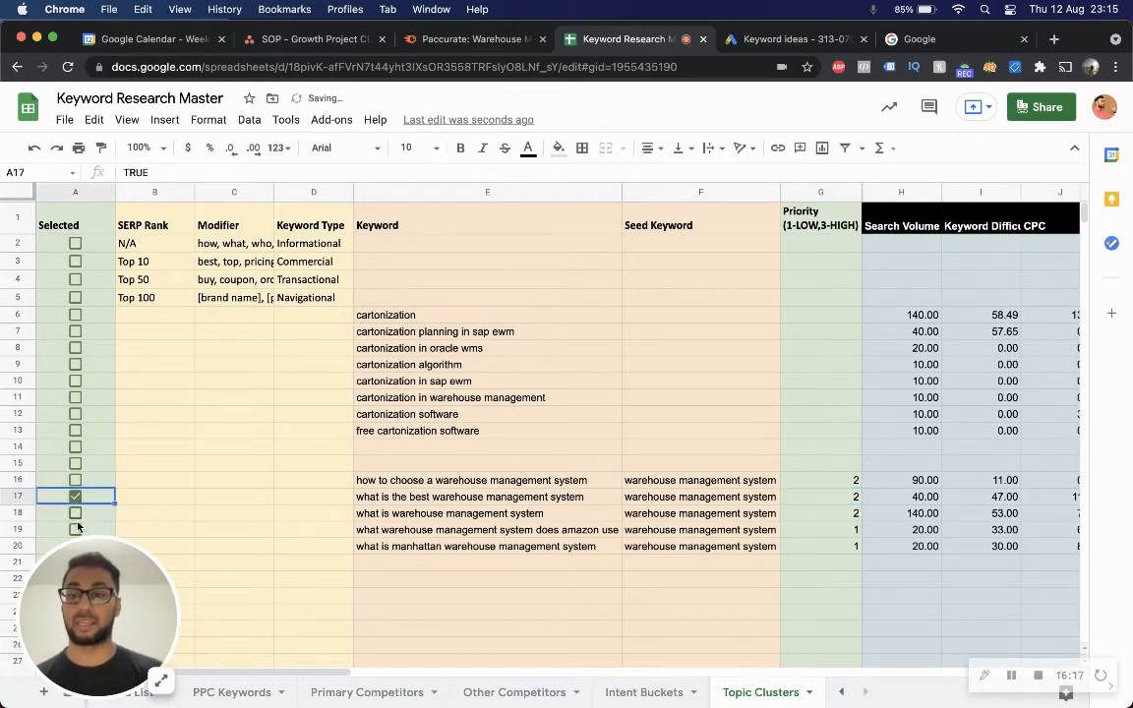
pyautogui.click(76, 529)
pyautogui.click(76, 530)
pyautogui.click(75, 497)
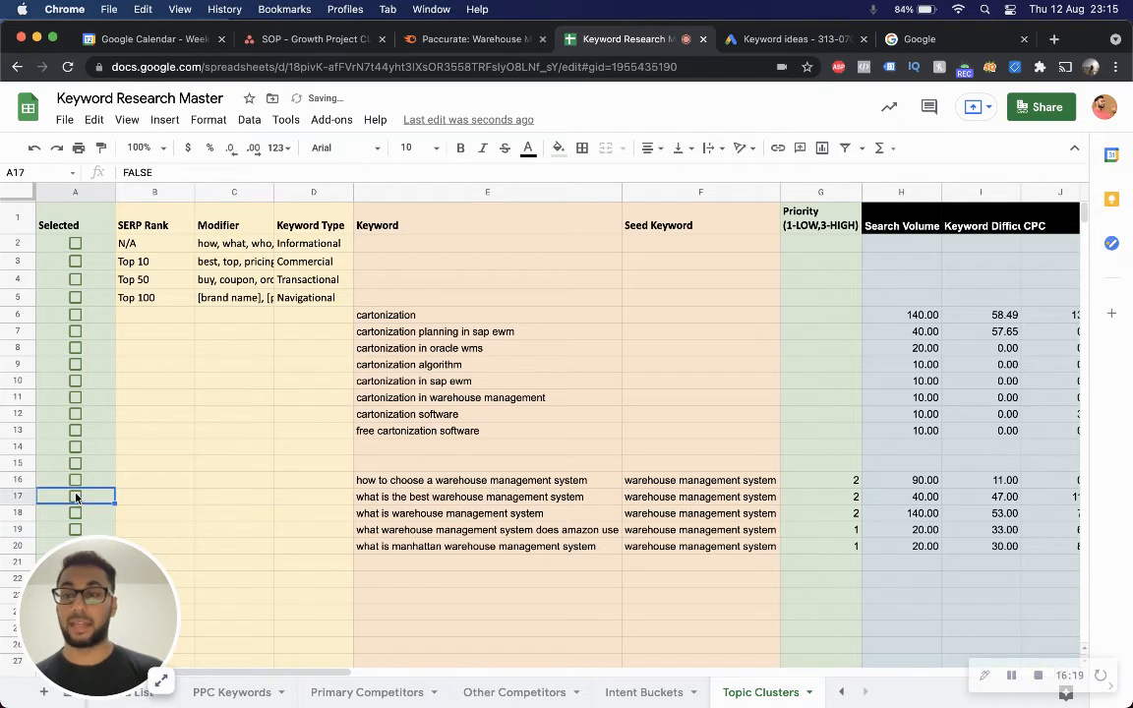
# Review the SERP Rank, Modifier and Keyword Type reference values in the sheet's header rows.
pyautogui.hscroll(3, 539, 563)
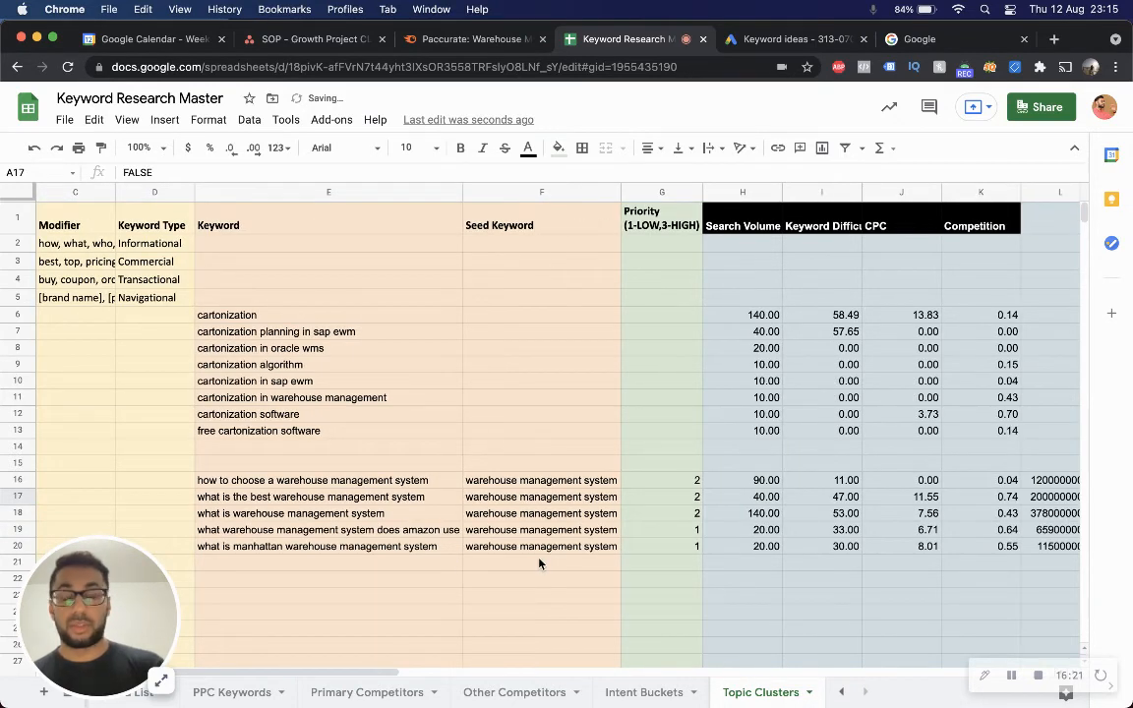
pyautogui.click(518, 500)
pyautogui.press('Right')
pyautogui.press('Right')
pyautogui.press('Right')
pyautogui.press('Right')
pyautogui.press('Right')
pyautogui.press('Left')
pyautogui.press('Left')
pyautogui.press('Left')
pyautogui.press('Left')
pyautogui.press('Left')
pyautogui.press('Left')
pyautogui.press('Left')
pyautogui.press('Right')
pyautogui.press('Right')
pyautogui.press('Right')
pyautogui.press('Up')
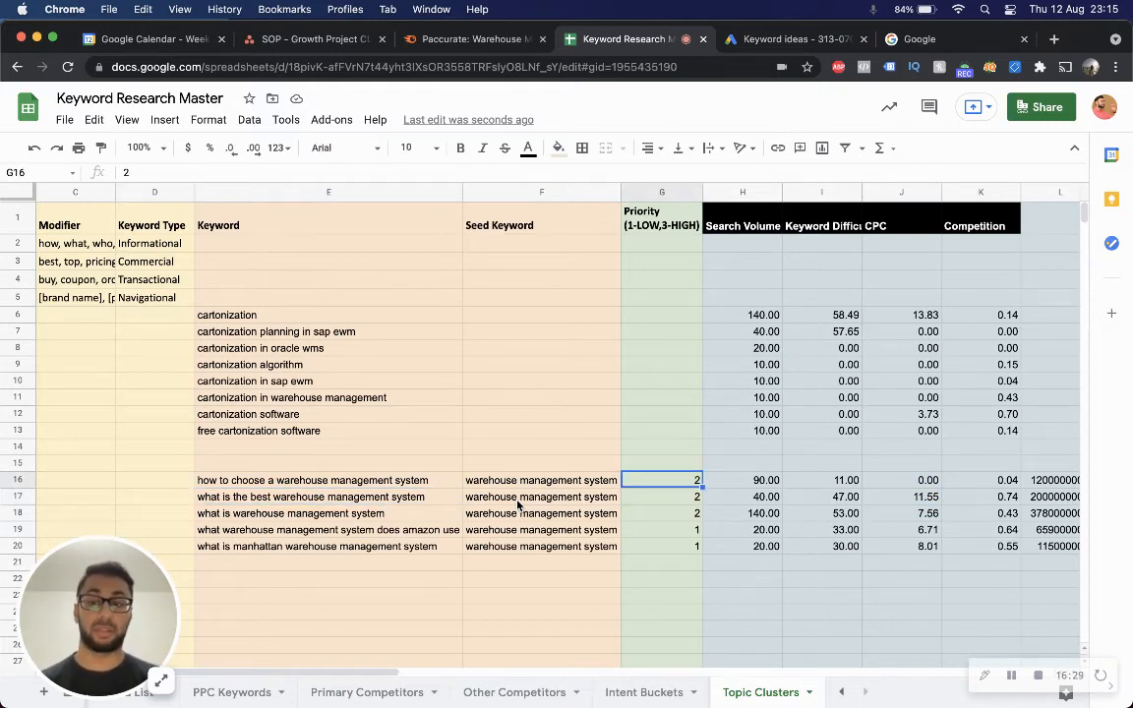
pyautogui.hscroll(-3, 511, 521)
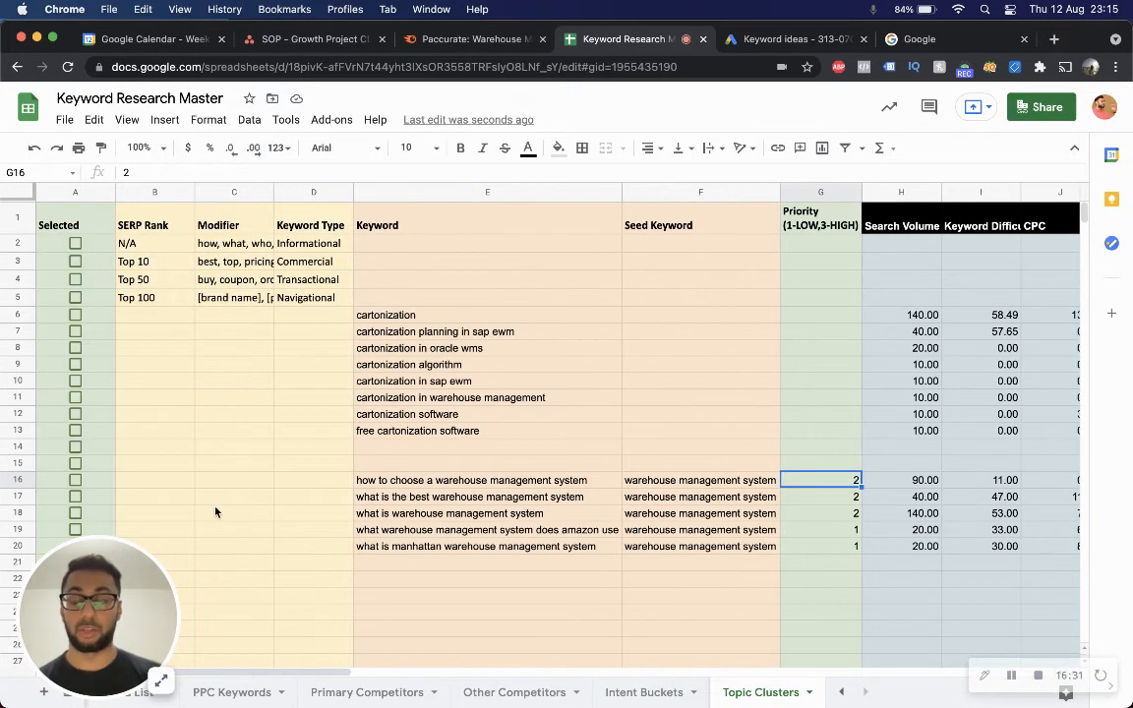
pyautogui.click(142, 502)
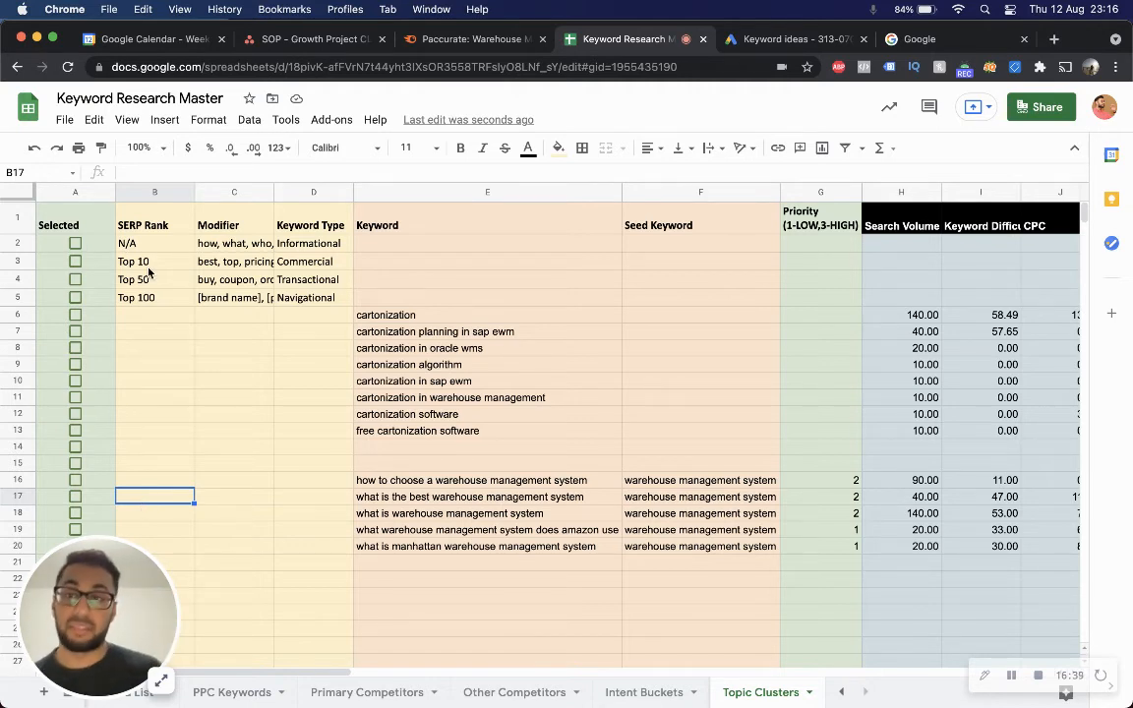
pyautogui.click(157, 225)
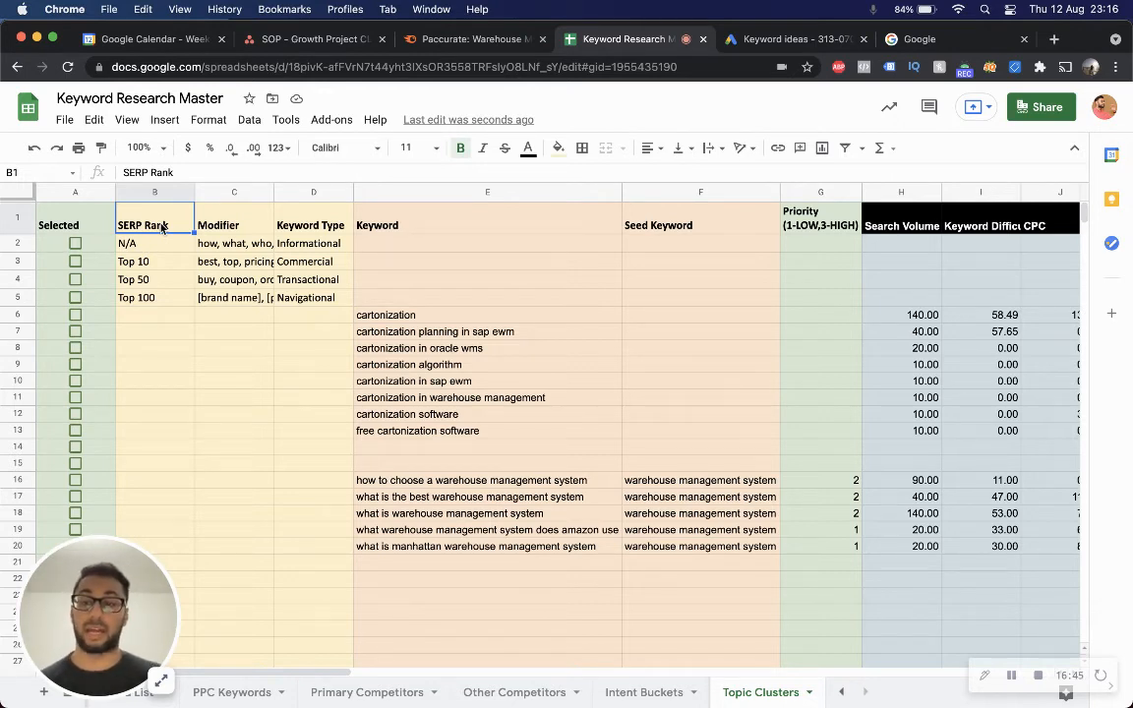
pyautogui.press('Right')
pyautogui.press('Right')
pyautogui.press('Right')
pyautogui.press('Left')
pyautogui.press('Down')
pyautogui.press('Up')
pyautogui.press('Down')
pyautogui.press('Down')
pyautogui.press('Down')
pyautogui.press('Down')
pyautogui.press('Up')
pyautogui.press('Up')
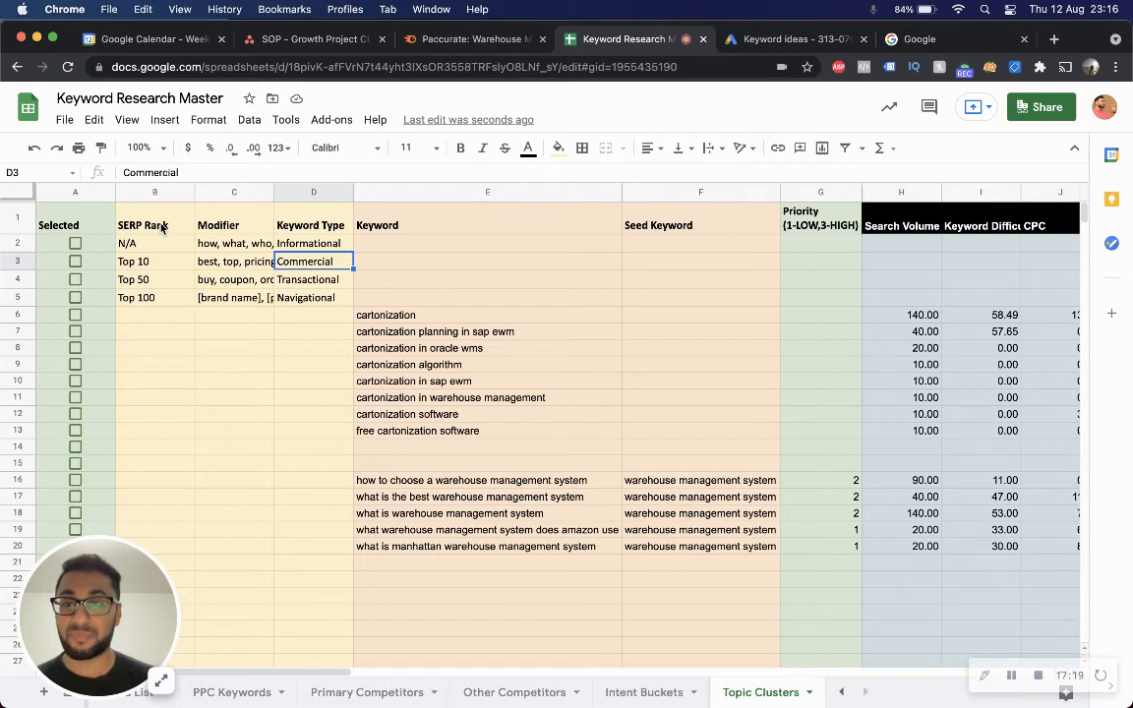
pyautogui.press('Down')
pyautogui.press('Down')
pyautogui.press('Down')
pyautogui.press('Down')
pyautogui.press('Down')
pyautogui.press('Down')
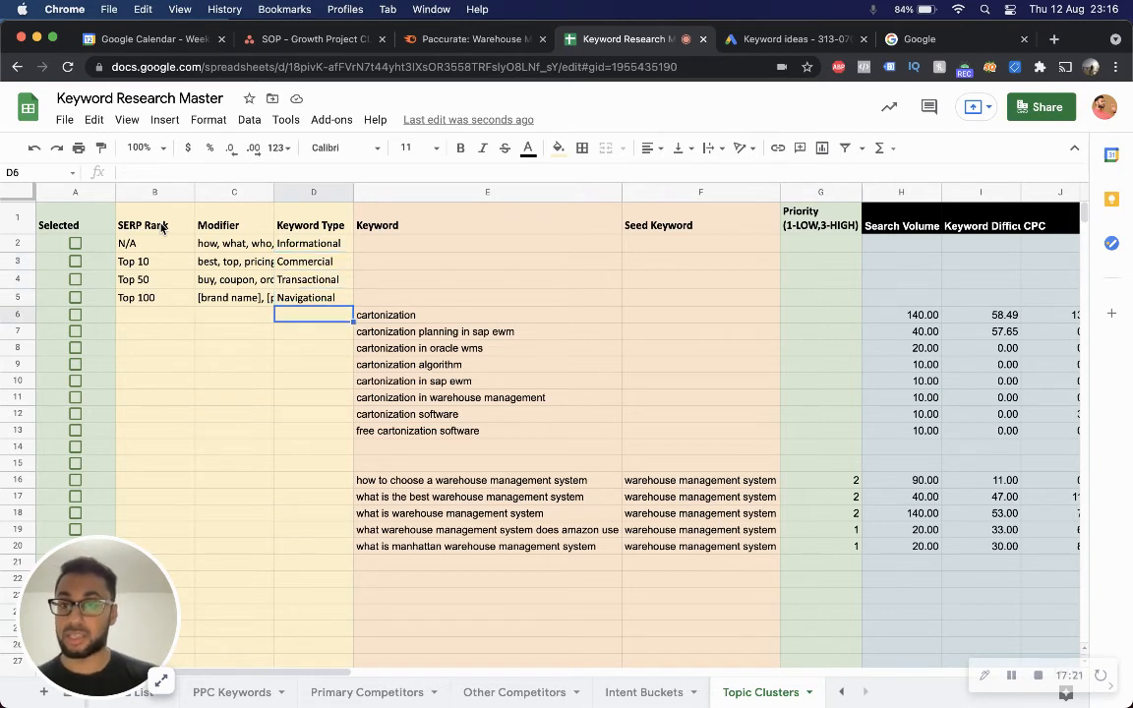
pyautogui.press('Down')
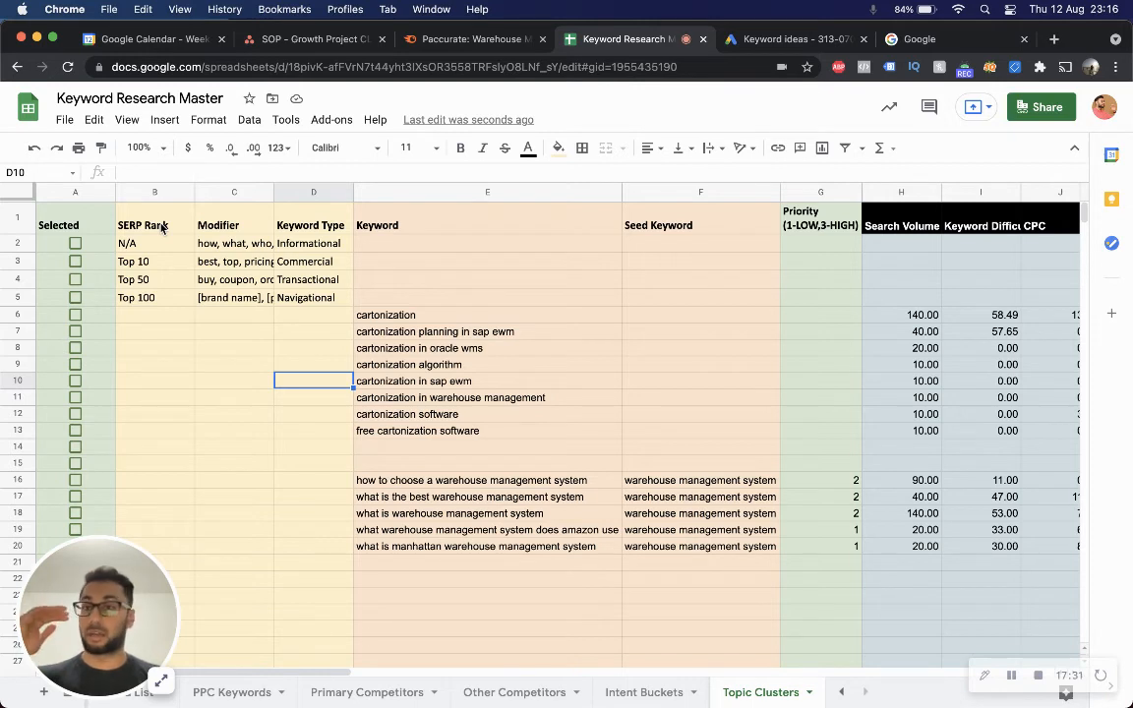
pyautogui.press('Down')
pyautogui.press('Down')
pyautogui.press('Down')
pyautogui.press('Down')
pyautogui.press('Down')
pyautogui.press('Down')
pyautogui.press('Down')
# Set the Keyword Type to Commercial for "how to choose a warehouse management system" and "what is the best warehouse management system".
pyautogui.press('Right')
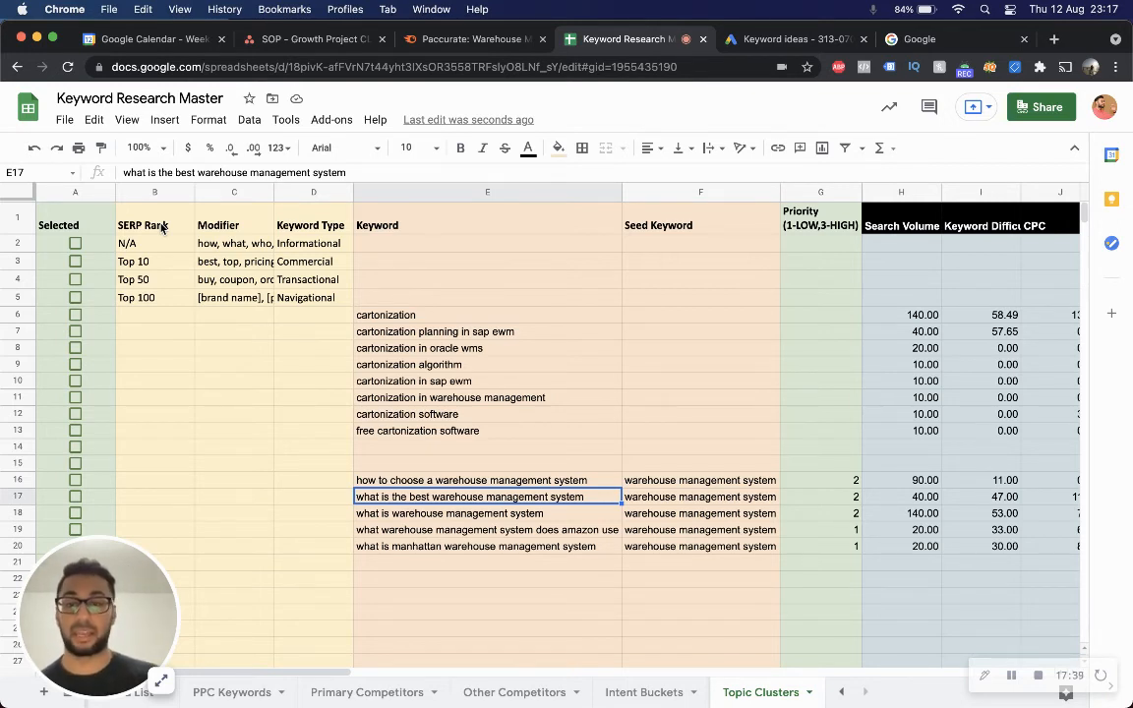
pyautogui.press('Up')
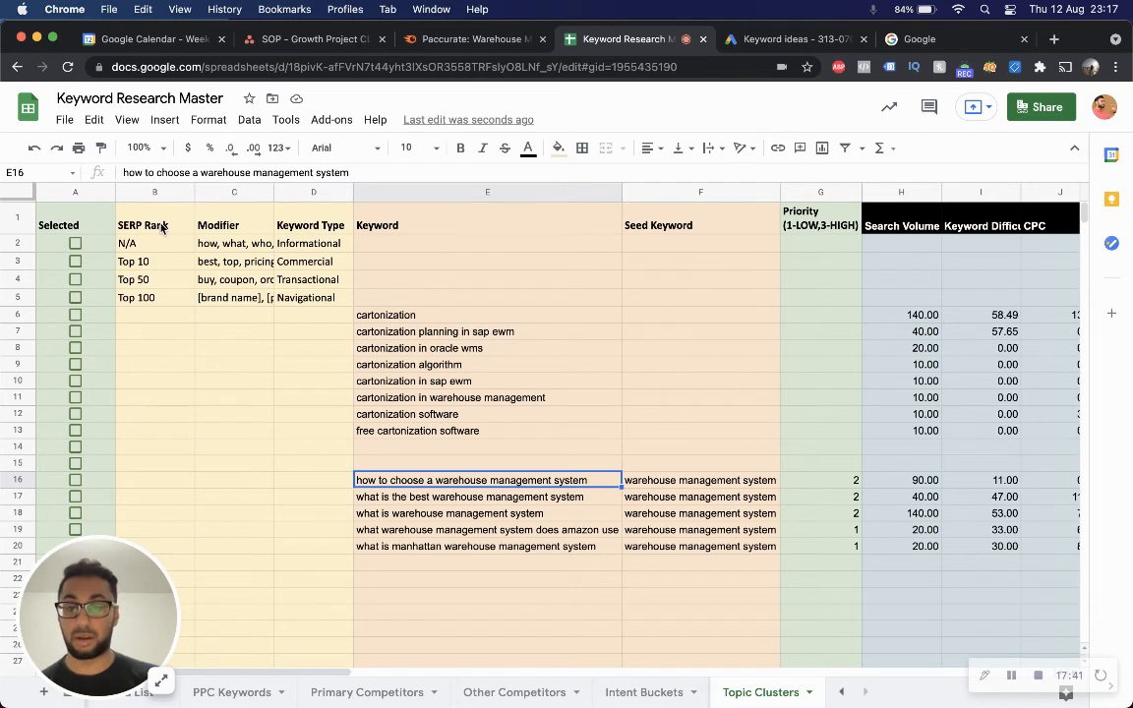
pyautogui.press('Left')
pyautogui.write('Commerci')
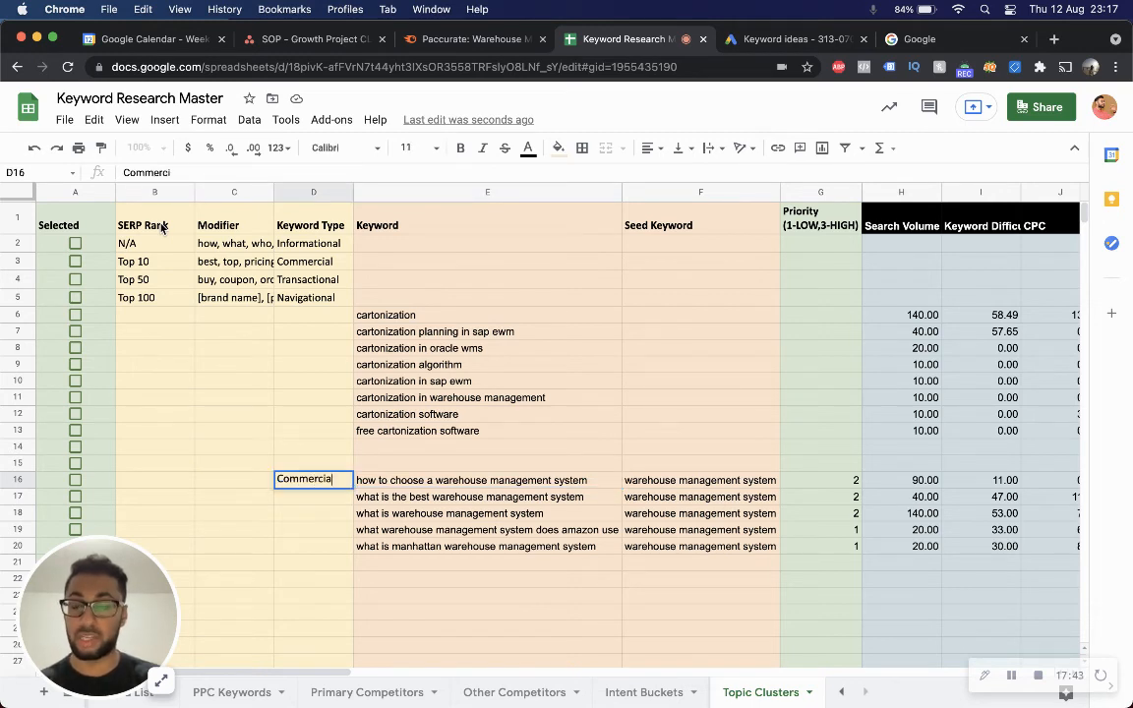
pyautogui.write('al')
pyautogui.press('Return')
pyautogui.press('Up')
pyautogui.hotkey('ctrl', 'c')
pyautogui.press('Down')
pyautogui.hotkey('ctrl', 'v')
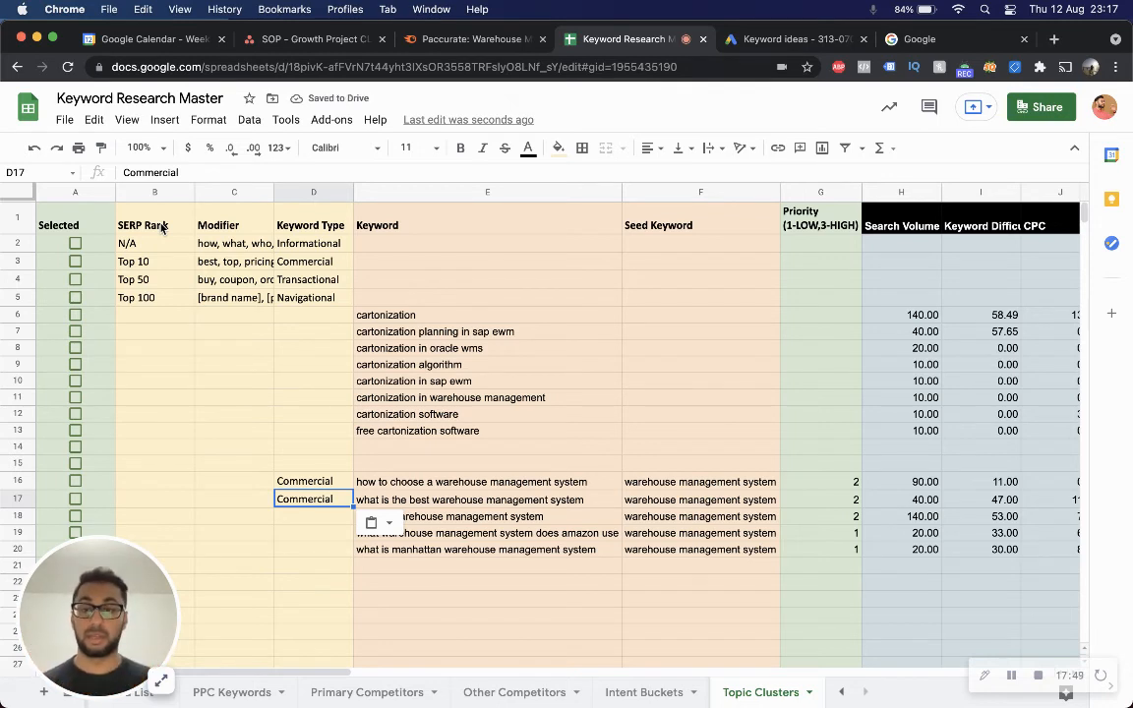
# Set the Keyword Type of "what is warehouse management system" to Informational.
pyautogui.click(331, 520)
pyautogui.write('In')
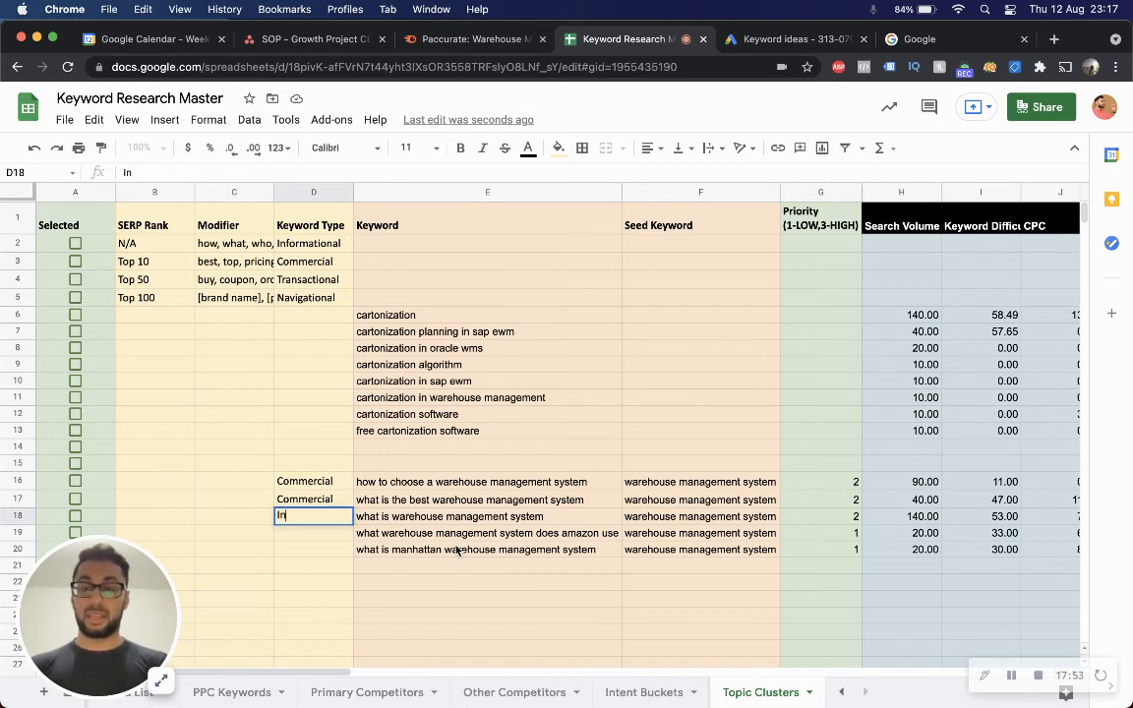
pyautogui.write('formational')
pyautogui.press('Return')
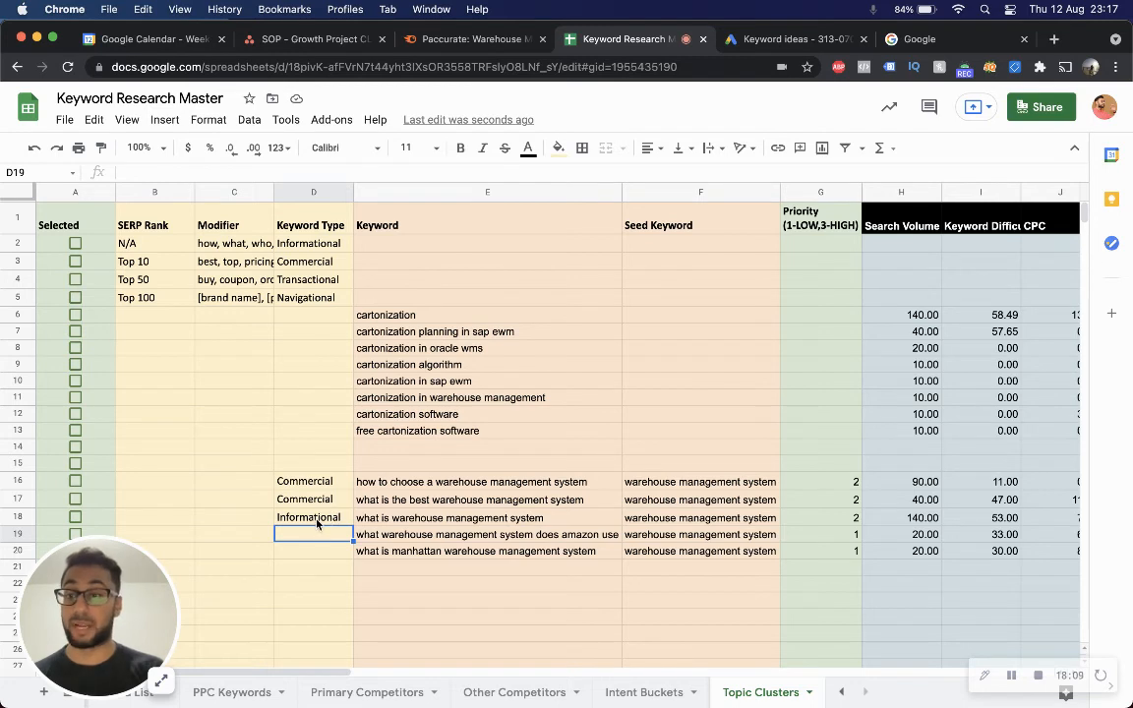
pyautogui.click(317, 522)
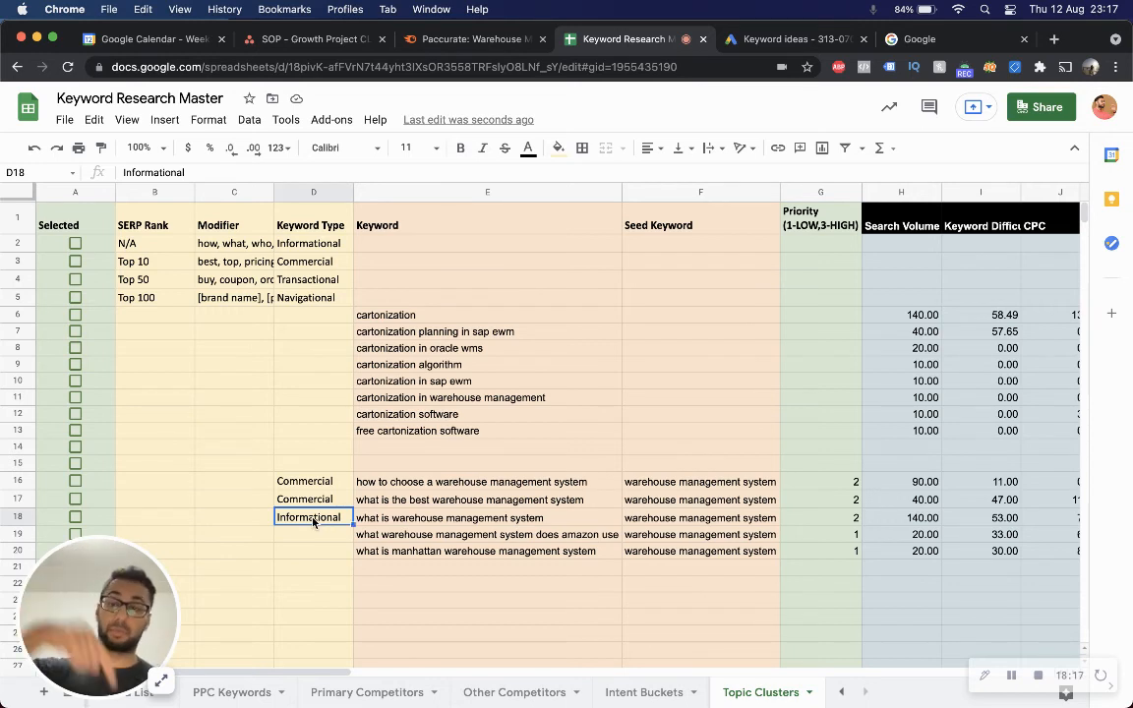
pyautogui.moveTo(305, 481); pyautogui.dragTo(317, 502)
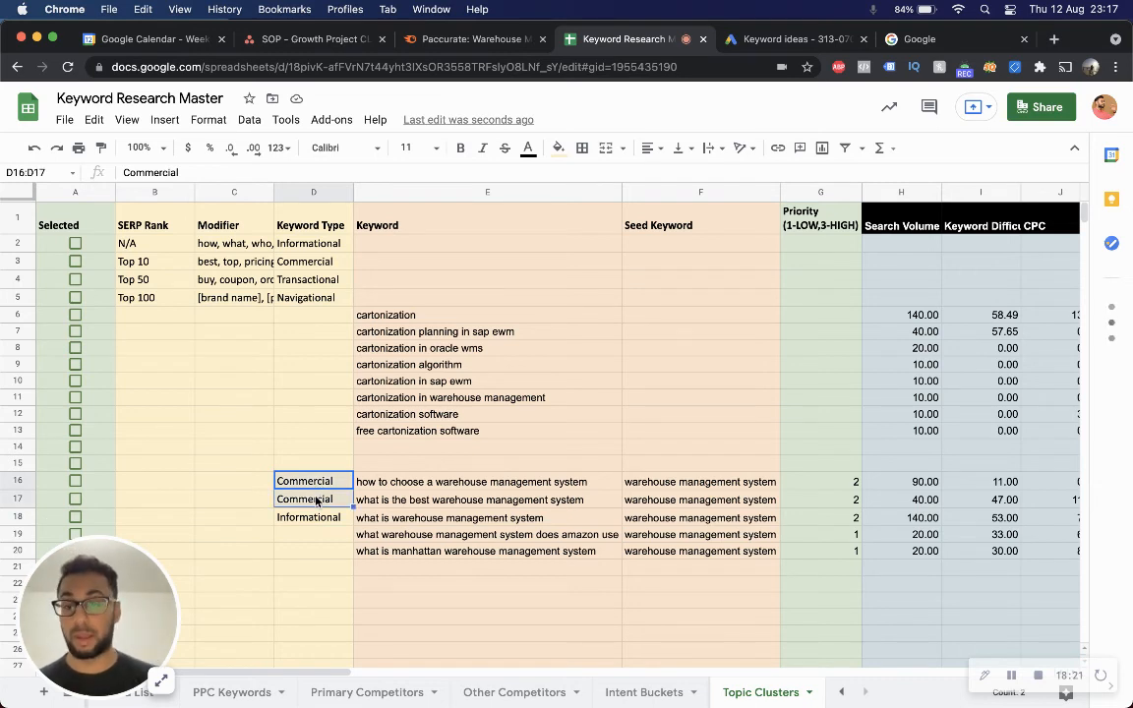
pyautogui.click(329, 536)
pyautogui.press('Left')
pyautogui.press('Up')
pyautogui.press('Left')
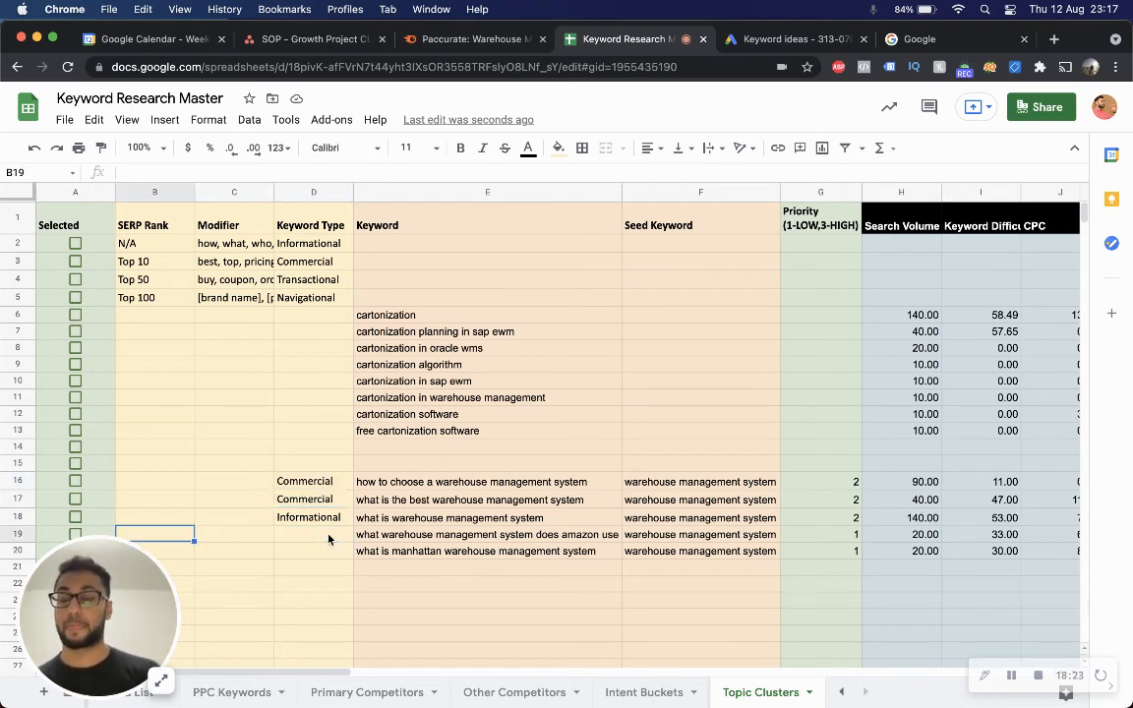
pyautogui.press('Up')
pyautogui.press('Up')
pyautogui.press('Right')
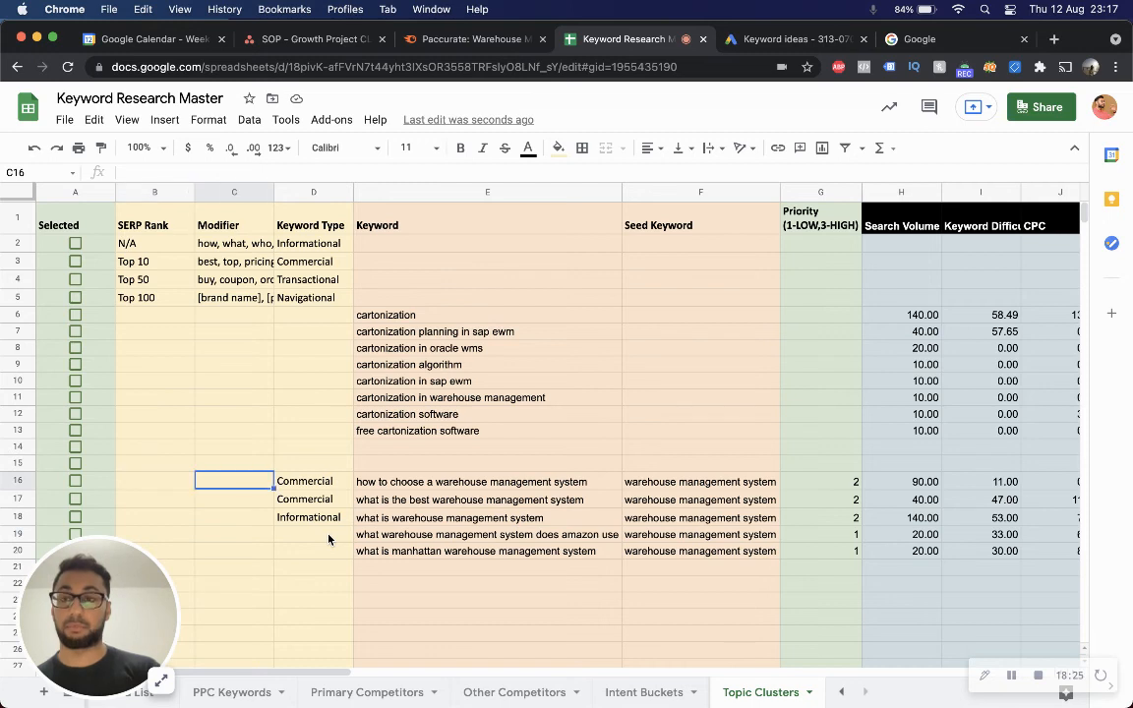
pyautogui.press('Right')
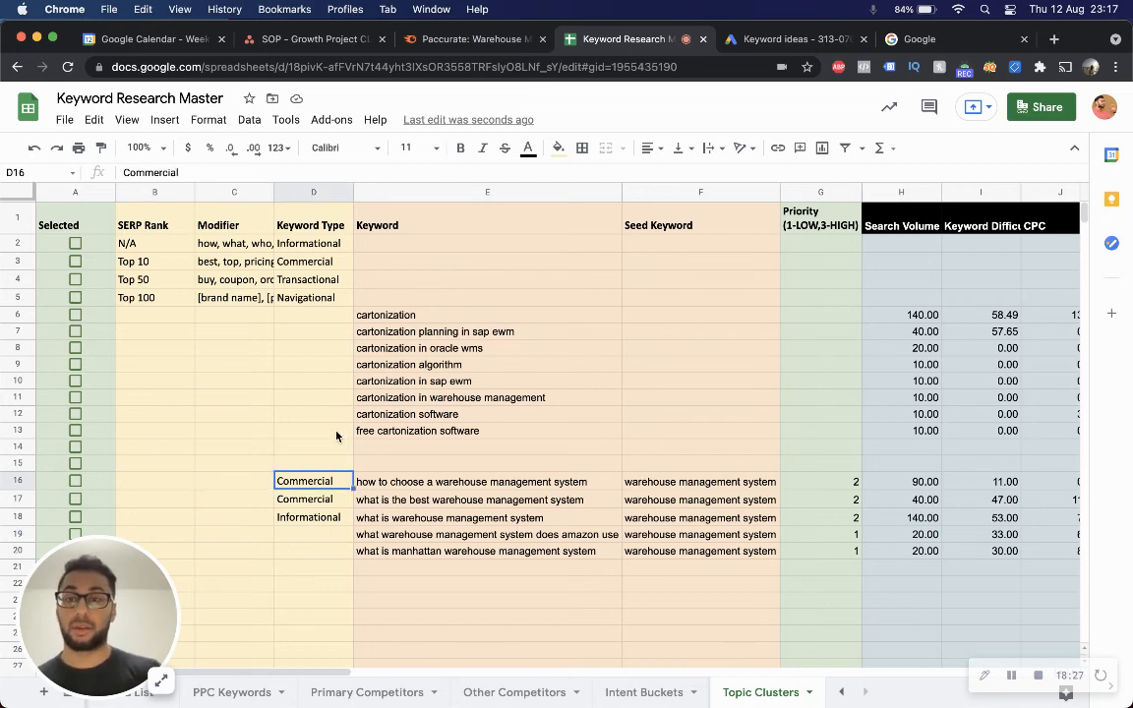
# Compare the Modifier definitions with the warehouse keywords in the Semrush Keyword Manager list.
pyautogui.moveTo(229, 242); pyautogui.dragTo(246, 301)
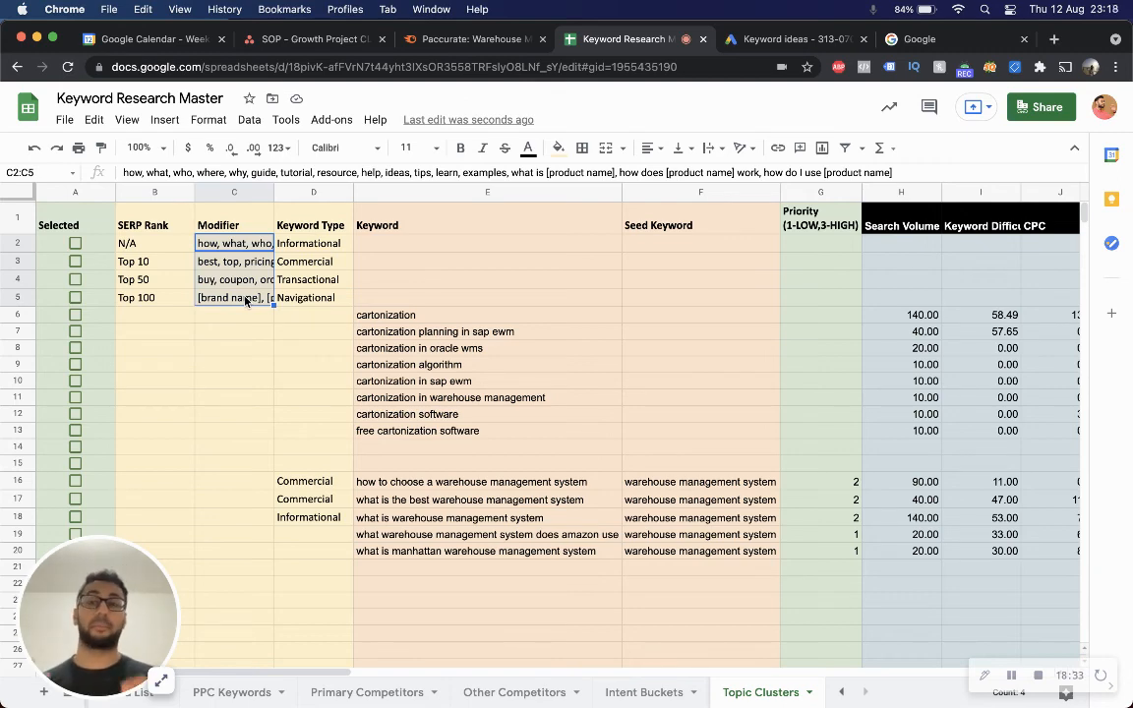
pyautogui.click(454, 39)
pyautogui.click(244, 362)
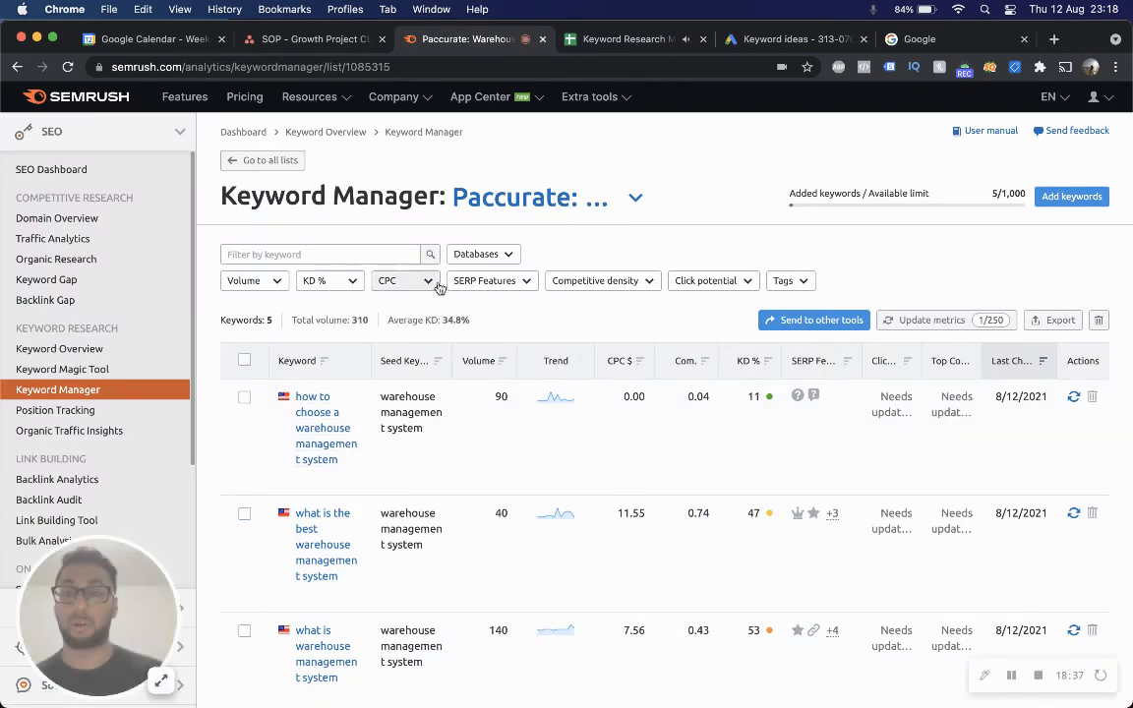
pyautogui.click(652, 41)
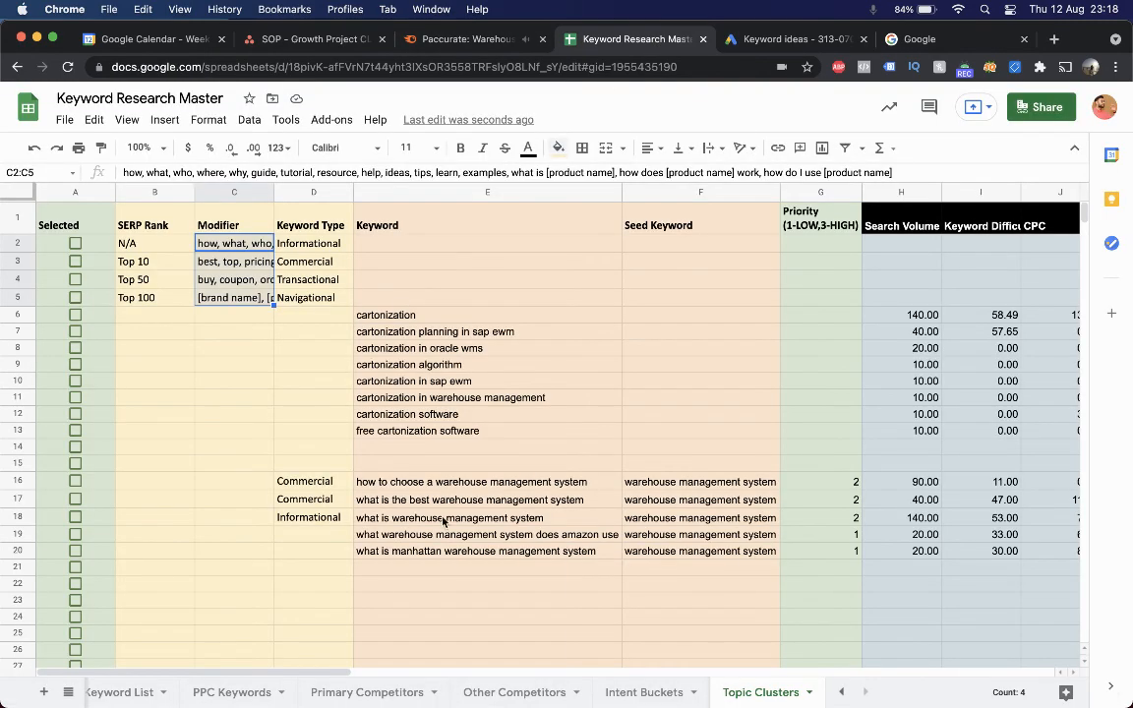
pyautogui.click(234, 431)
pyautogui.press('Up')
pyautogui.press('Up')
pyautogui.press('Up')
pyautogui.press('Up')
pyautogui.press('Up')
pyautogui.press('Up')
pyautogui.press('Up')
pyautogui.press('Up')
pyautogui.press('Up')
pyautogui.press('Up')
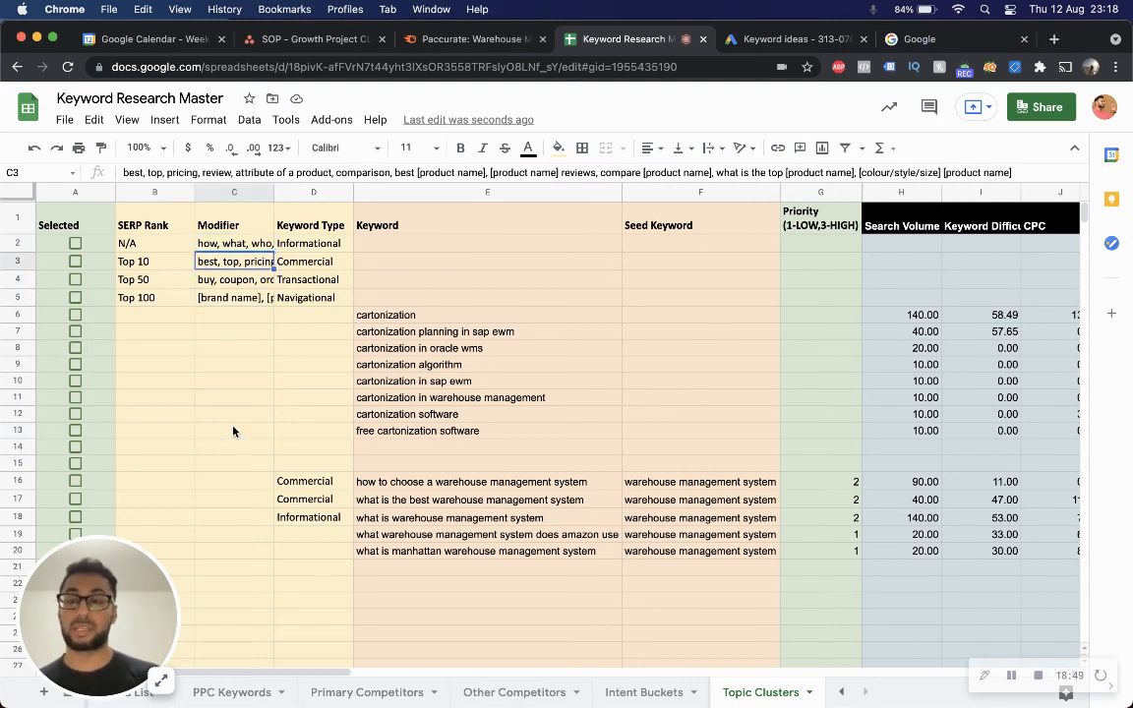
pyautogui.press('Down')
pyautogui.press('Down')
pyautogui.press('Down')
pyautogui.press('Down')
pyautogui.press('Down')
pyautogui.press('Down')
pyautogui.press('Down')
pyautogui.press('Down')
pyautogui.press('Down')
pyautogui.press('Down')
pyautogui.press('Down')
pyautogui.press('Down')
pyautogui.press('Down')
pyautogui.press('Down')
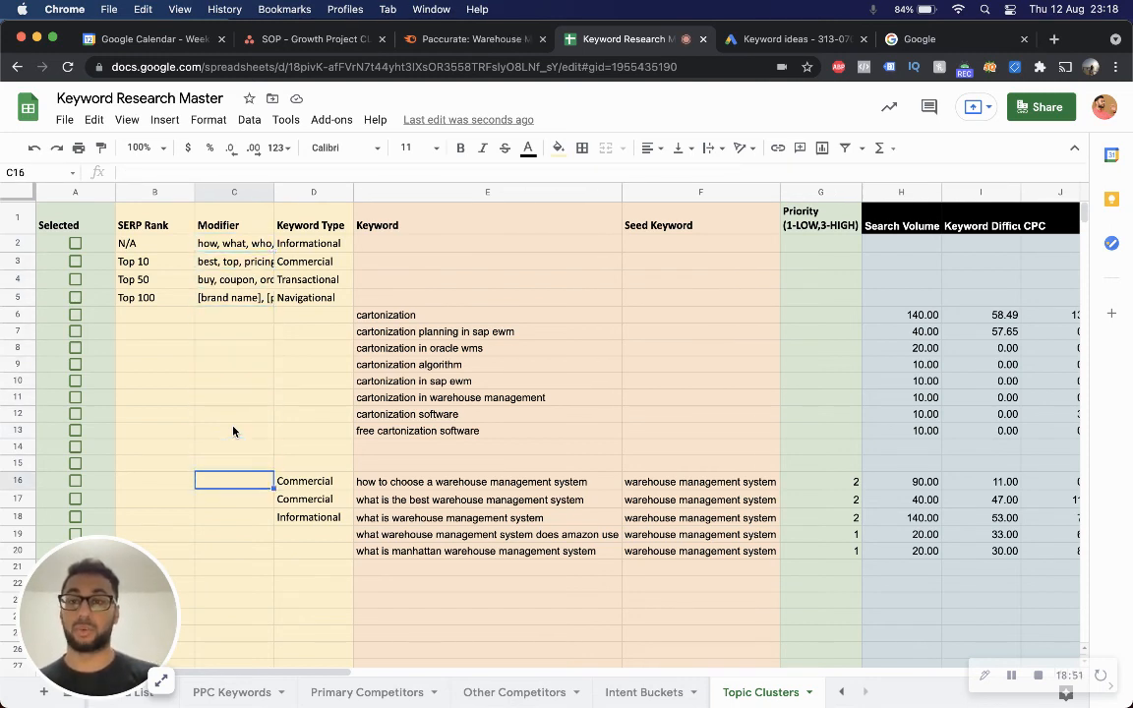
pyautogui.press('Down')
pyautogui.press('Down')
pyautogui.press('Down')
pyautogui.press('Up')
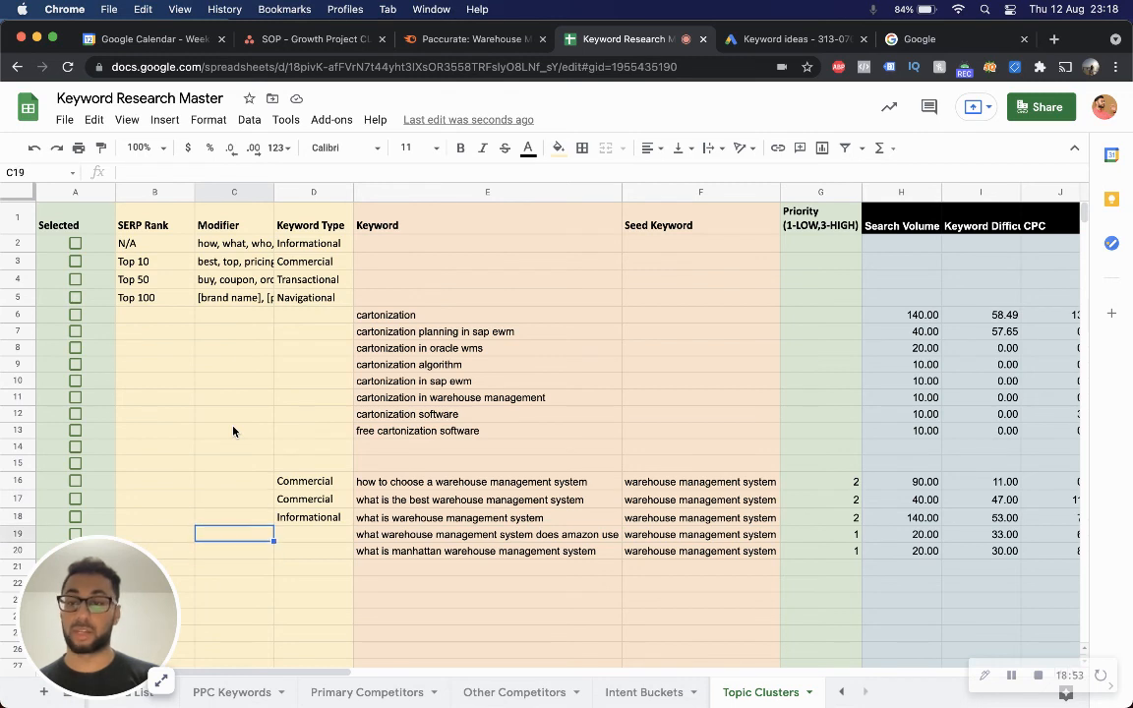
pyautogui.press('Right')
pyautogui.press('Down')
pyautogui.press('Left')
pyautogui.press('Up')
pyautogui.press('Up')
pyautogui.press('Up')
pyautogui.press('Up')
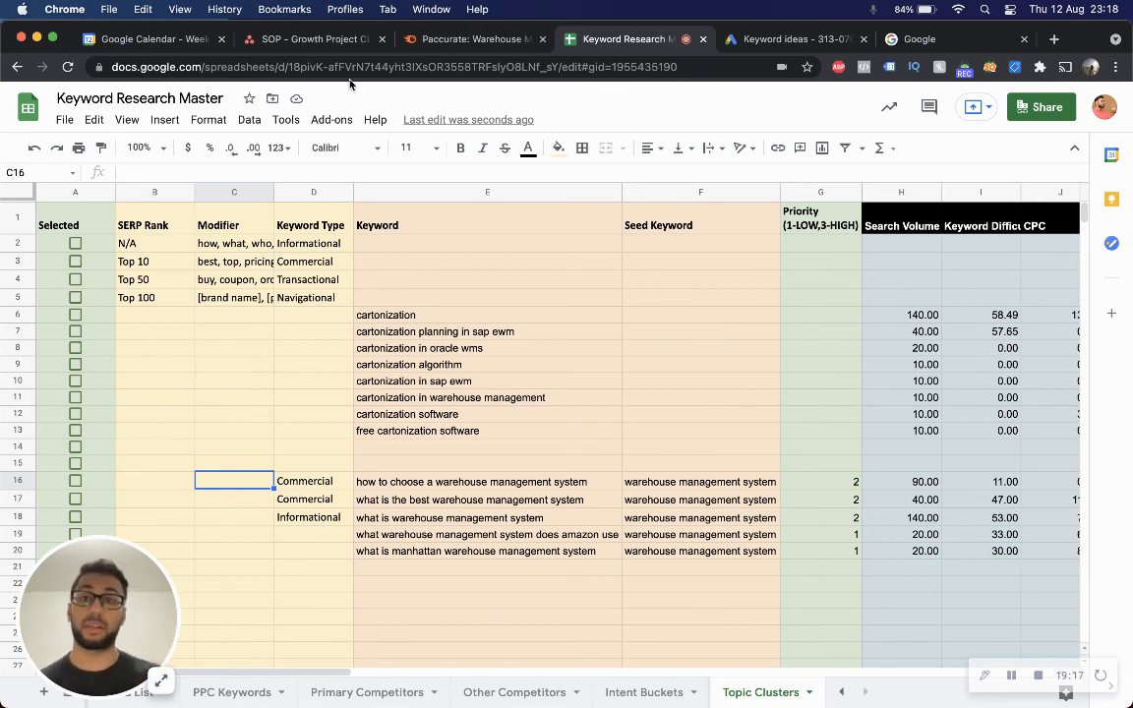
pyautogui.click(463, 40)
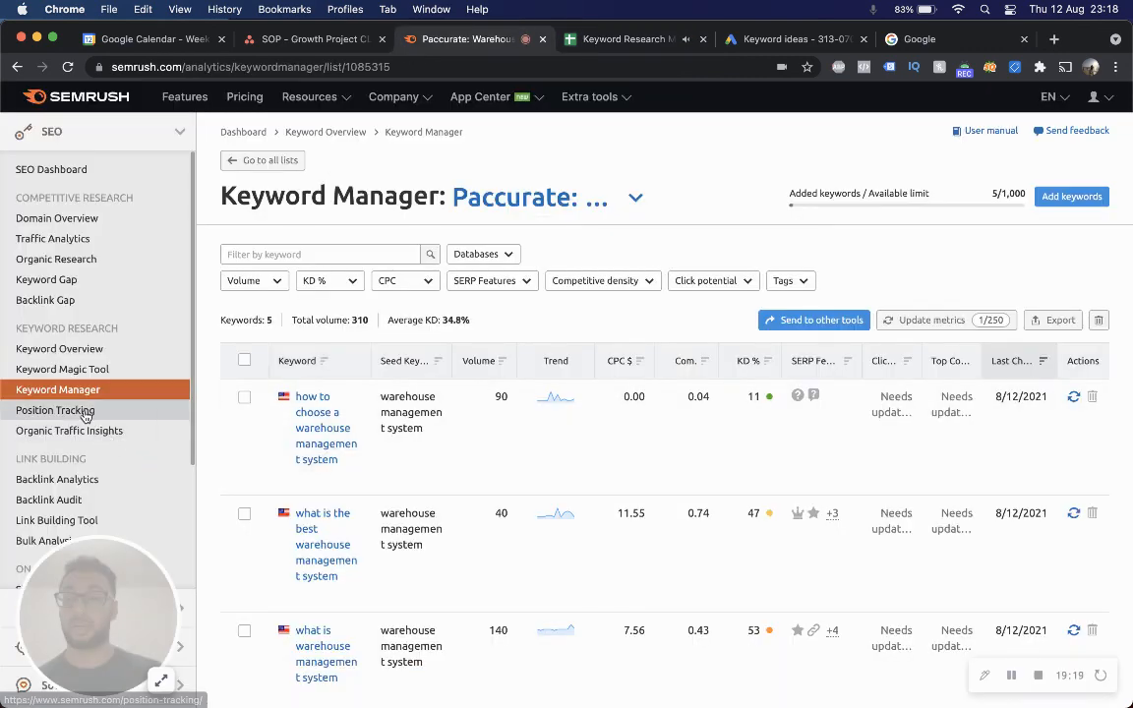